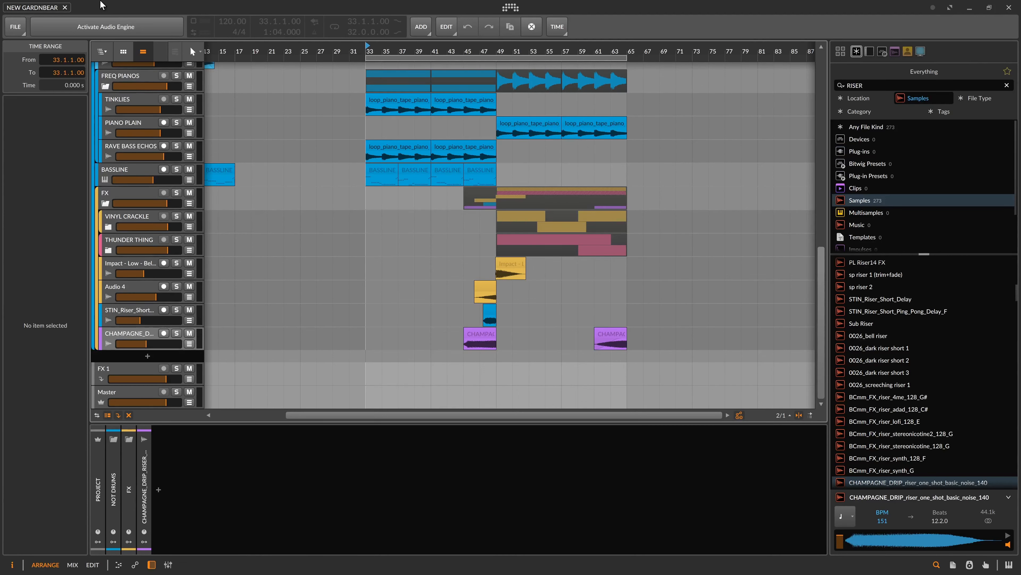
# Activate the audio engine and play the arrangement from bar 33 through to its end at bar 65
pyautogui.click(111, 23)
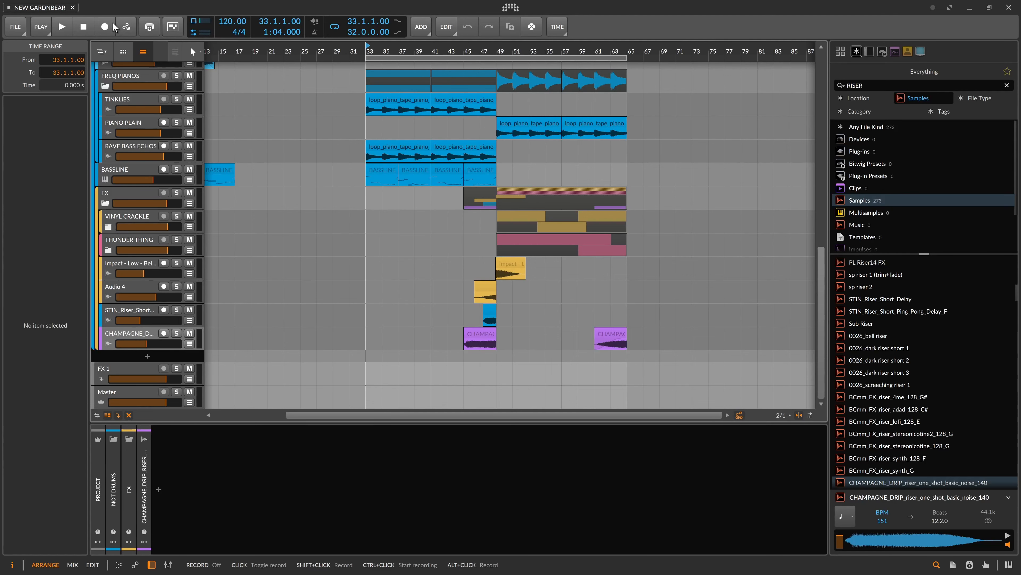
pyautogui.scroll(10, 330, 236)
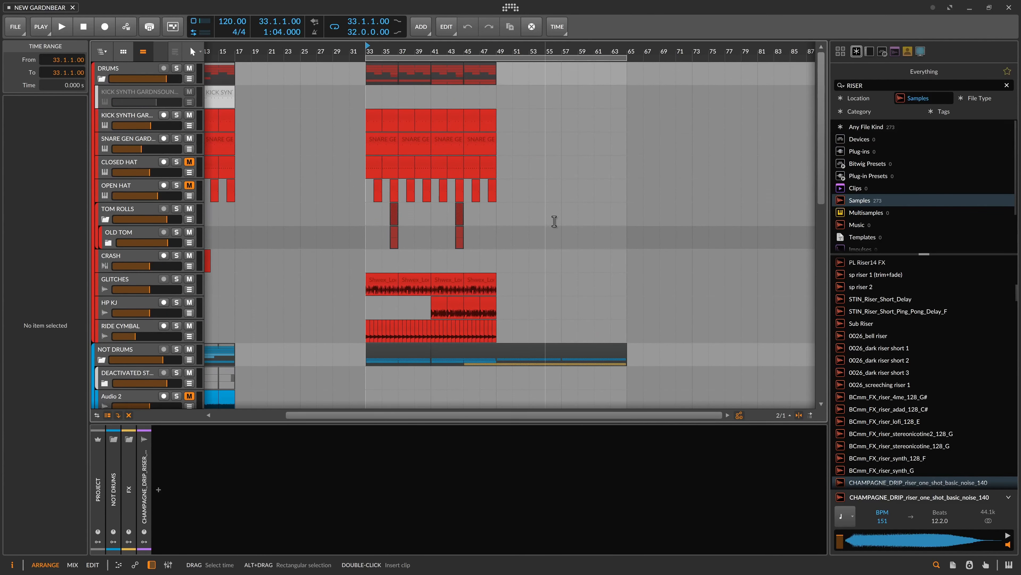
pyautogui.press('space')
pyautogui.scroll(-10, 596, 169)
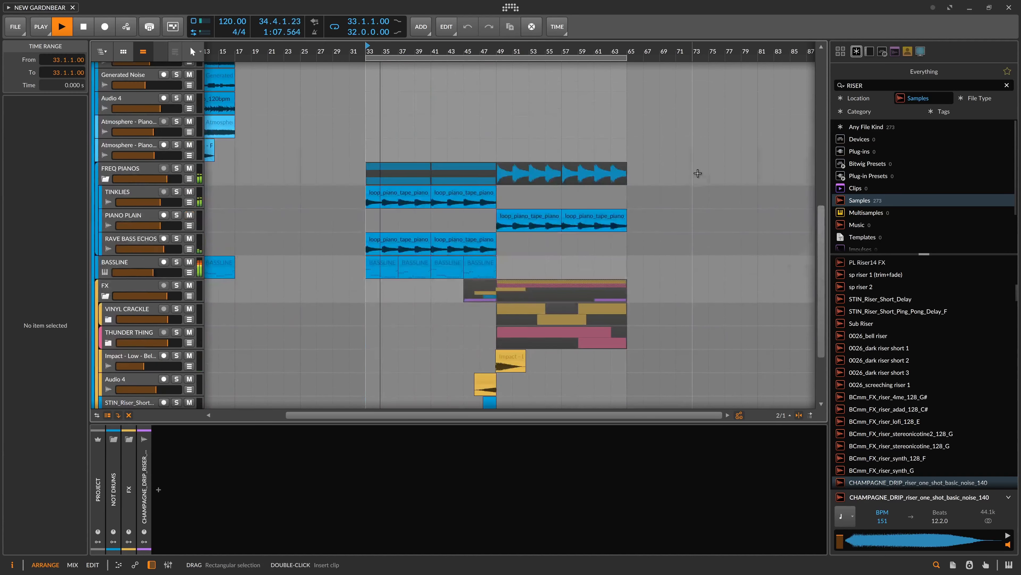
pyautogui.scroll(-3, 699, 173)
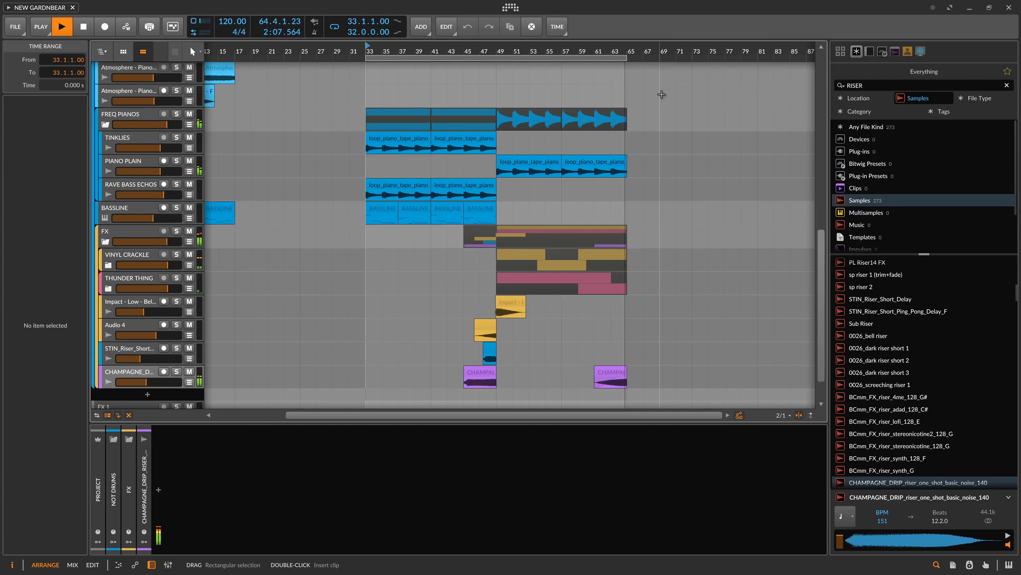
pyautogui.click(379, 93)
pyautogui.press('space')
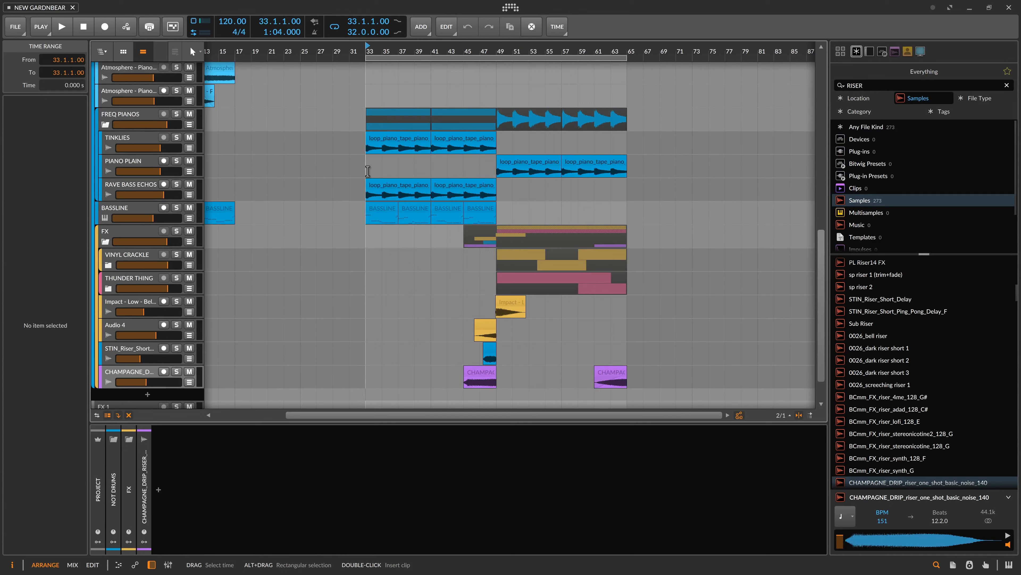
# Collapse the DRUMS and NOT DRUMS group tracks in the arrangement
pyautogui.moveTo(367, 171); pyautogui.dragTo(495, 168)
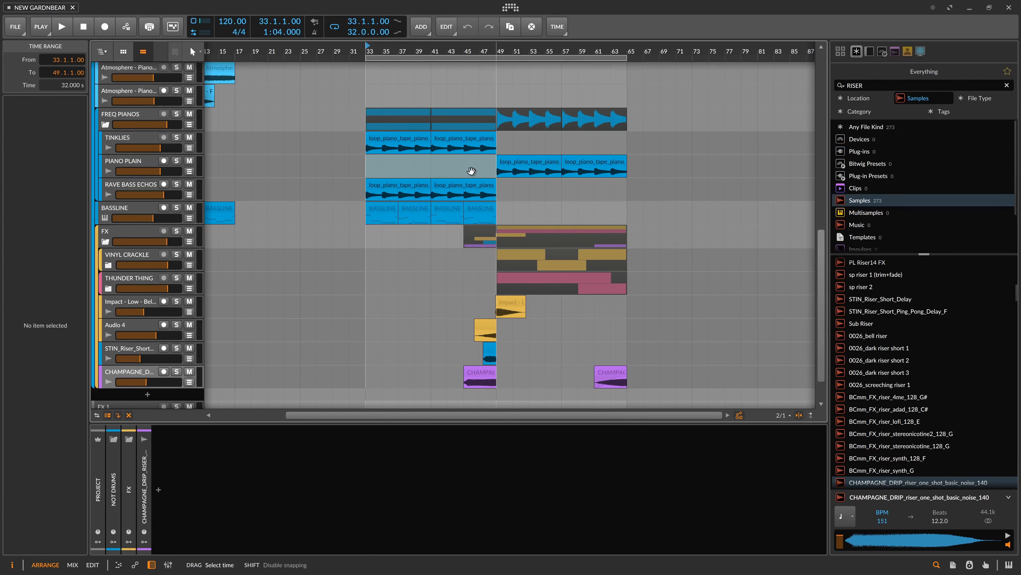
pyautogui.scroll(10, 457, 170)
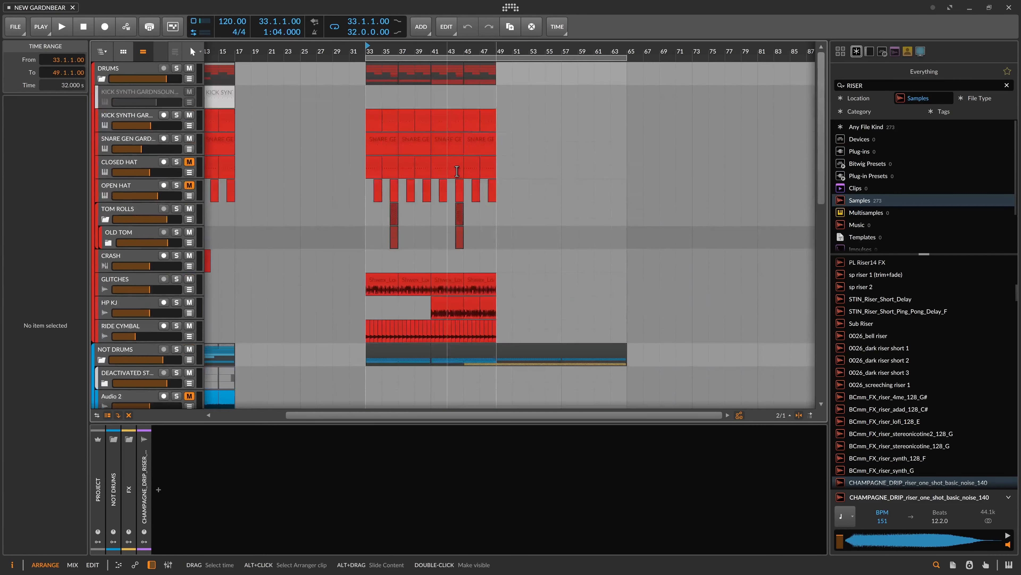
pyautogui.click(101, 78)
pyautogui.click(103, 103)
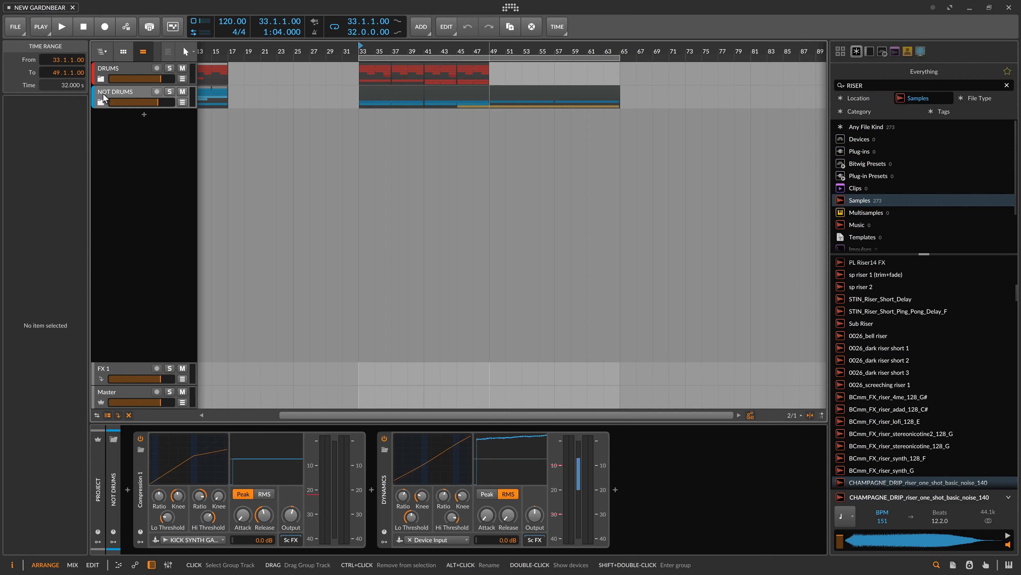
# Copy bars 33 to 49 of both the DRUMS and NOT DRUMS groups and paste them at bar 65
pyautogui.click(327, 86)
pyautogui.moveTo(359, 96); pyautogui.dragTo(487, 103)
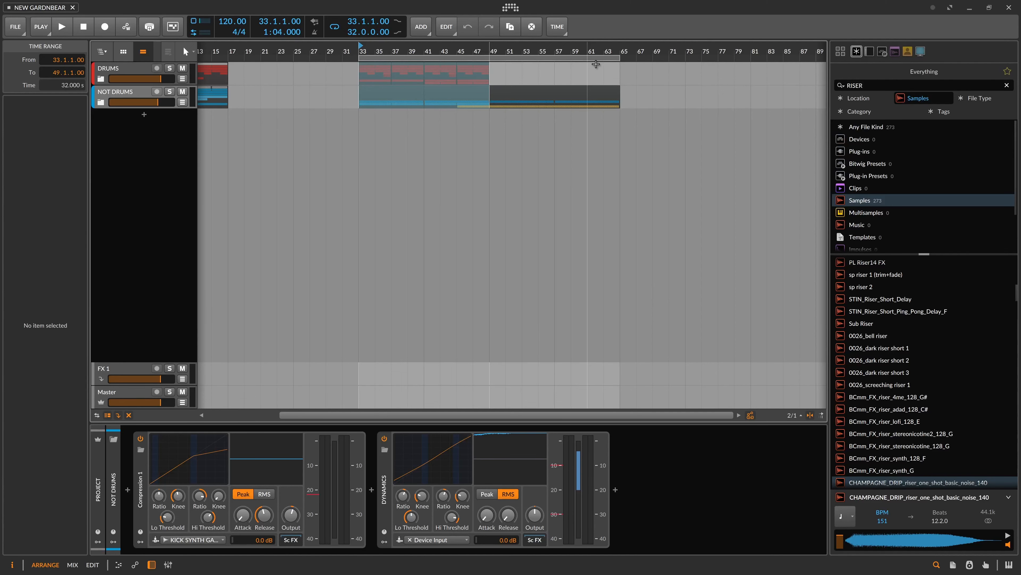
pyautogui.click(626, 80)
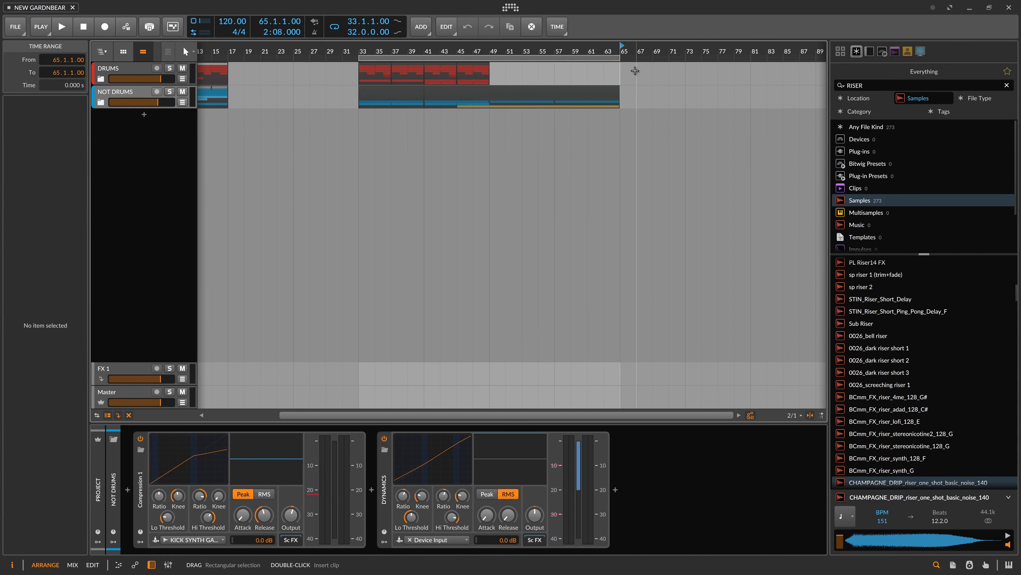
pyautogui.hotkey('ctrl', 'v')
pyautogui.moveTo(583, 50); pyautogui.dragTo(345, 31)
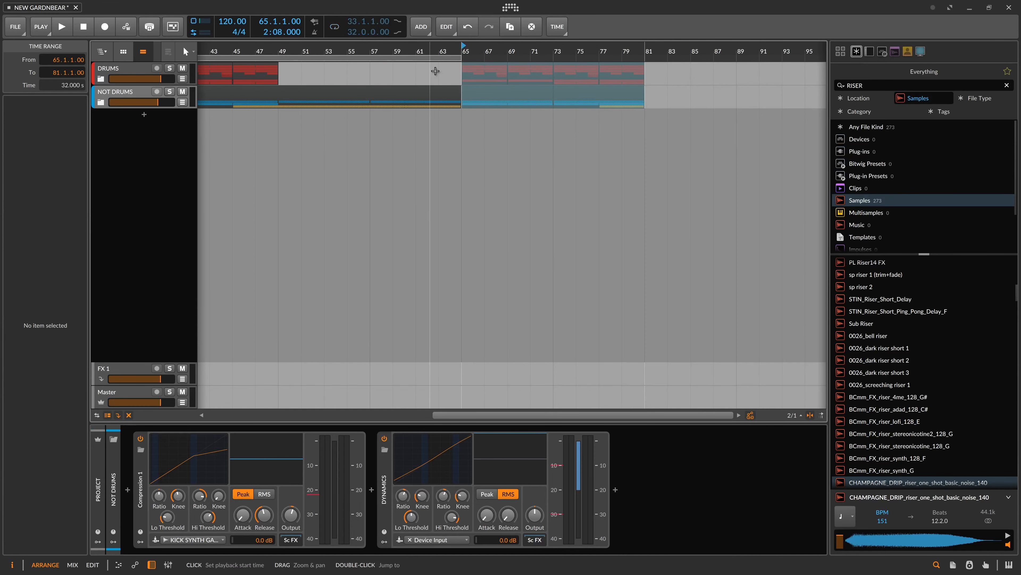
pyautogui.click(438, 83)
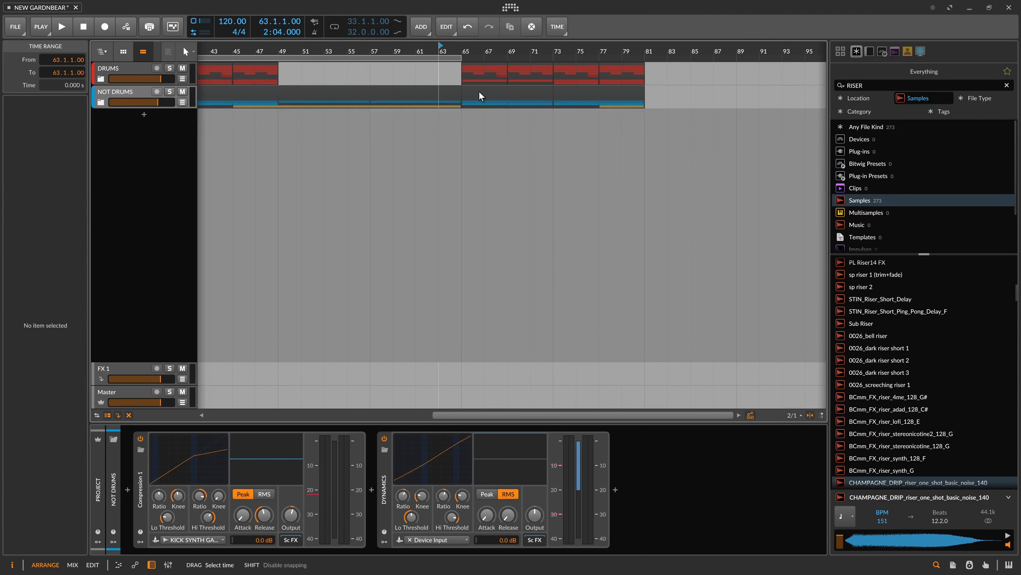
# Expand the NOT DRUMS group and delete the last two copied BASSLINE clips, covering bars 73 to 81
pyautogui.click(182, 103)
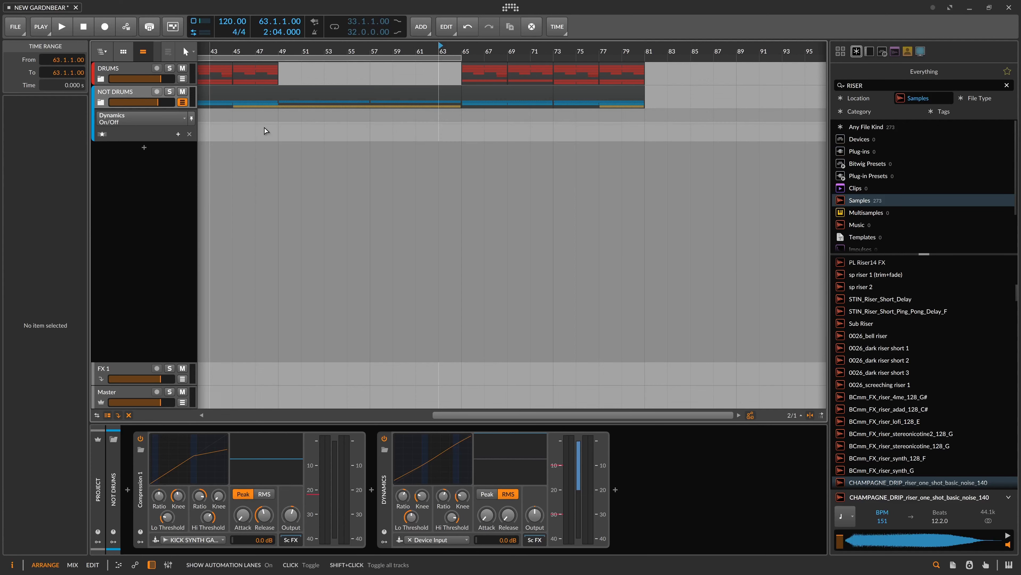
pyautogui.click(183, 104)
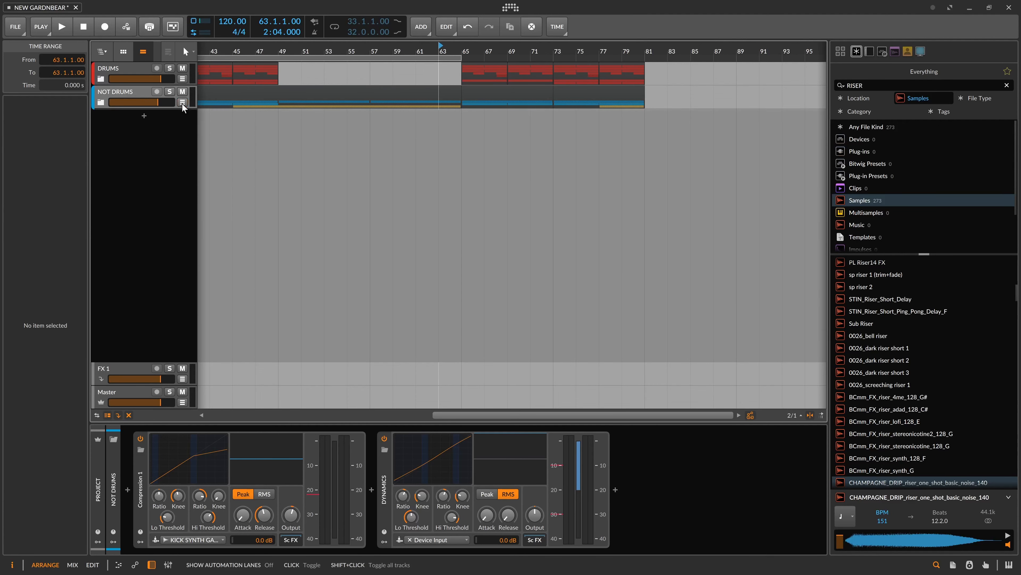
pyautogui.click(101, 103)
pyautogui.scroll(-5, 546, 197)
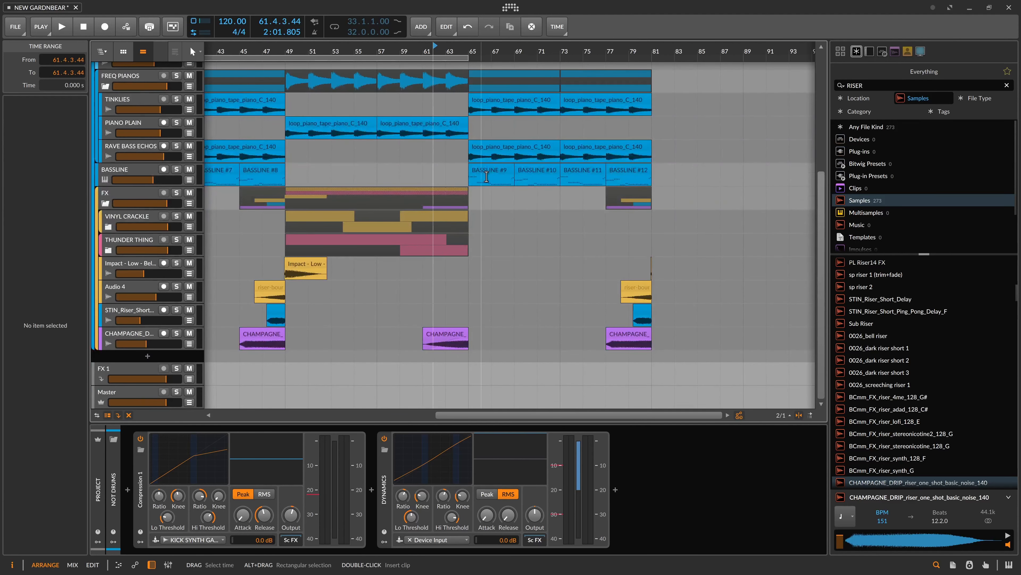
pyautogui.click(499, 169)
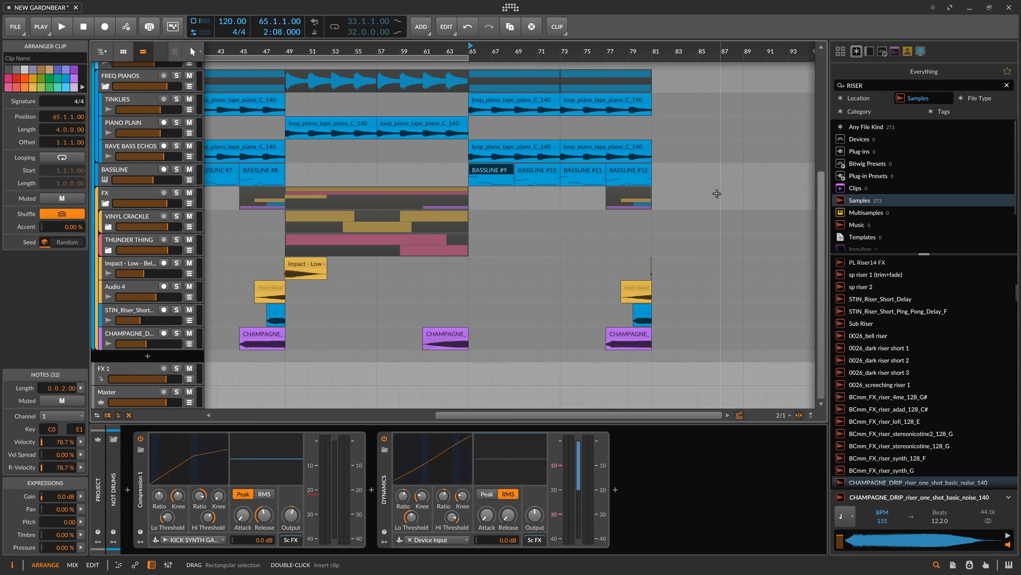
pyautogui.click(634, 170)
pyautogui.press('Delete')
pyautogui.click(583, 173)
pyautogui.press('Delete')
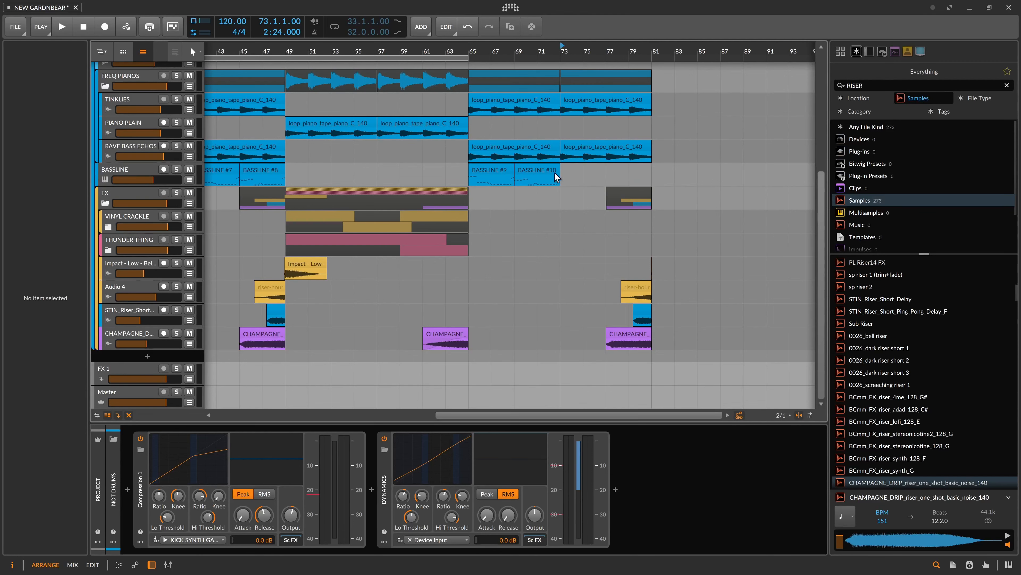
# Consolidate the two BASSLINE clips at bars 65 to 73 into one clip and open it in the note editor
pyautogui.click(556, 177)
pyautogui.keyDown('shift'); pyautogui.click(497, 168); pyautogui.keyUp('shift')
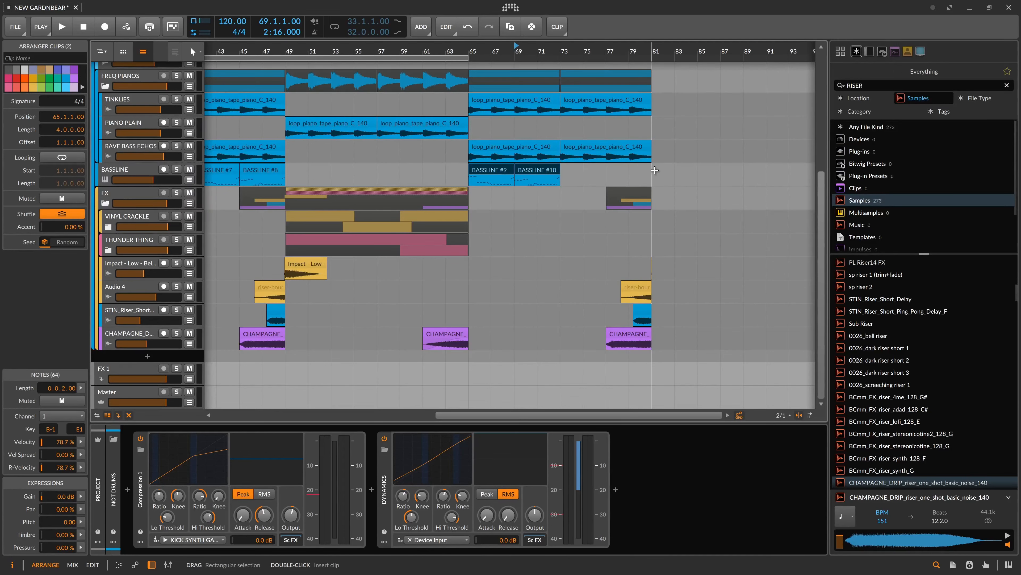
pyautogui.hotkey('ctrl', 'j')
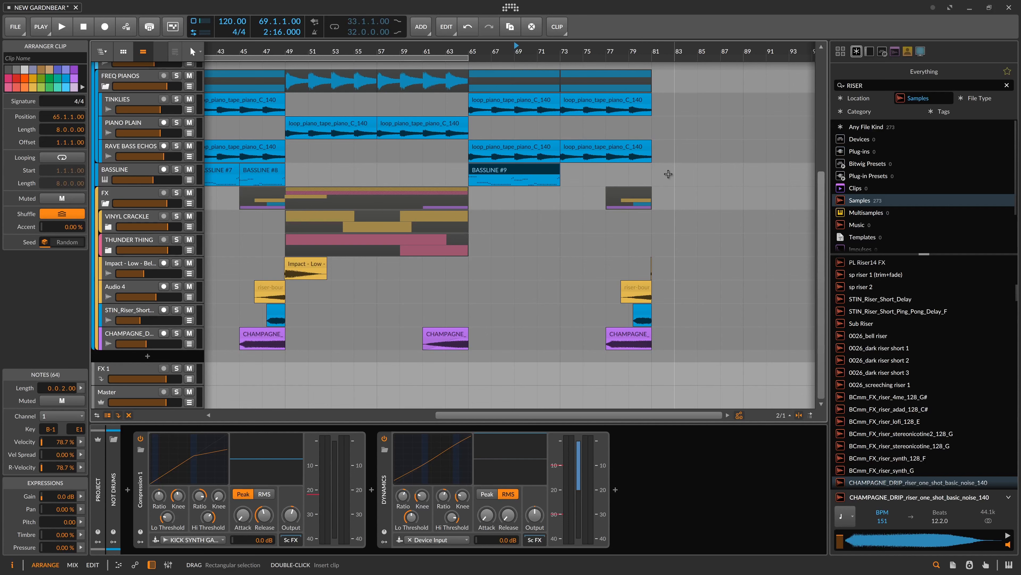
pyautogui.doubleClick(521, 168)
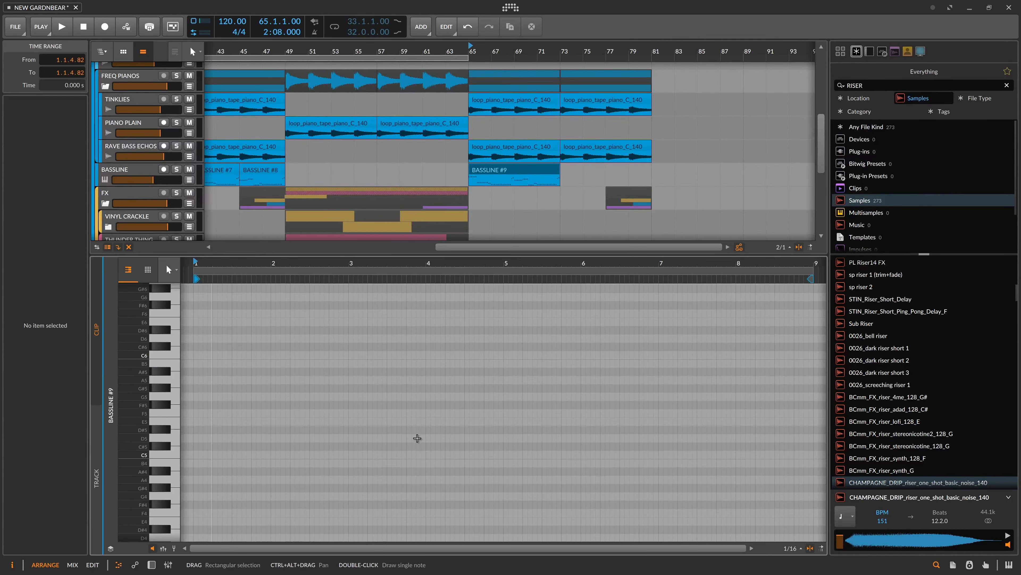
pyautogui.scroll(-10, 387, 346)
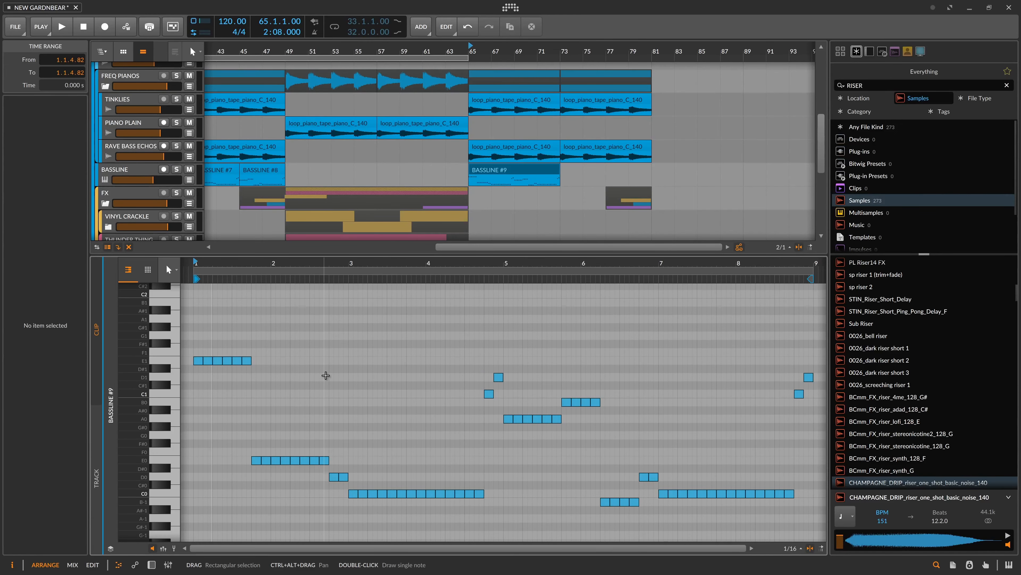
pyautogui.click(326, 375)
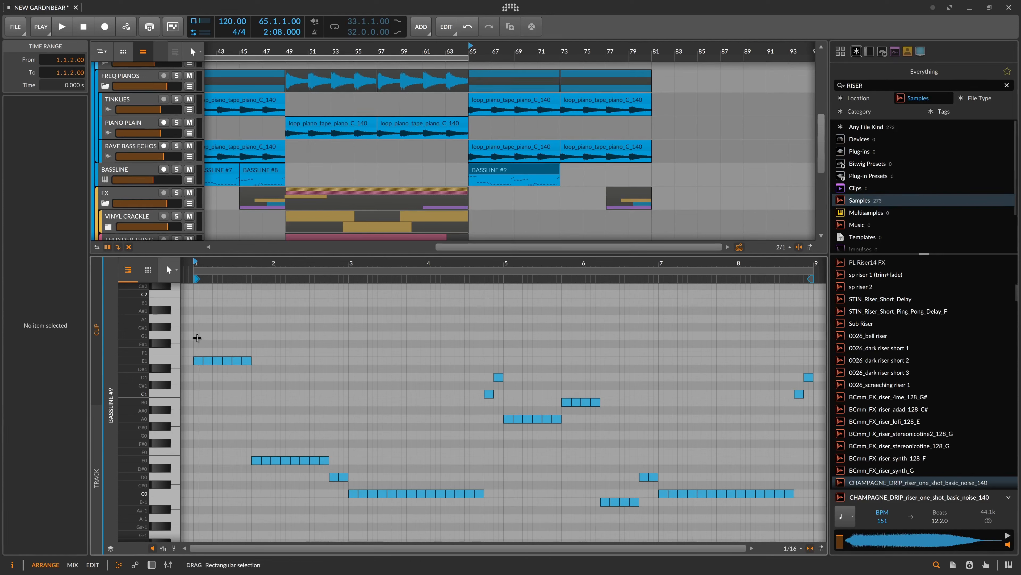
# Turn the runs of repeated E1, E0, D0 and C0 notes in the clip's first half into single sustained notes
pyautogui.moveTo(197, 337); pyautogui.dragTo(253, 389)
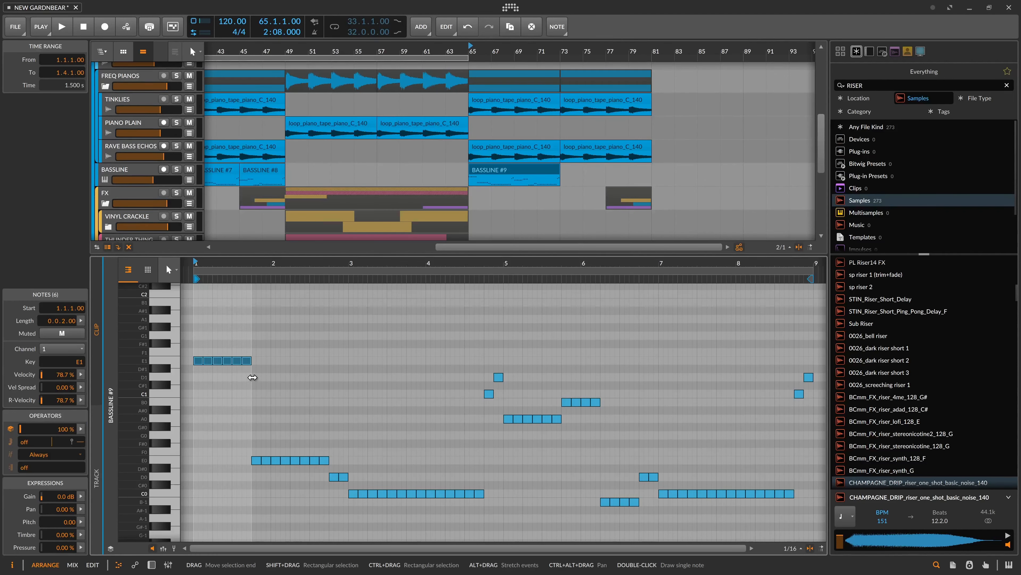
pyautogui.click(274, 371)
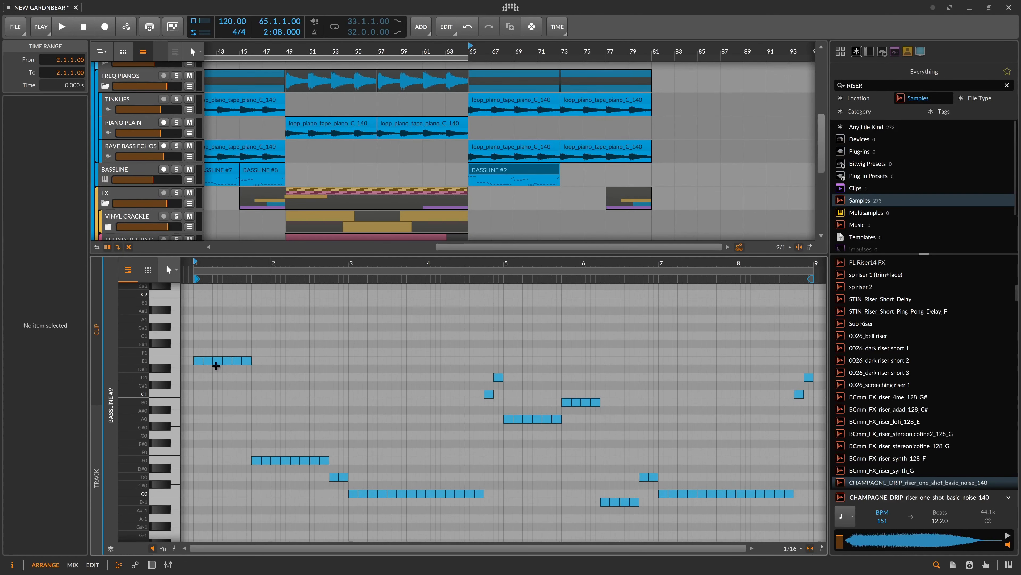
pyautogui.moveTo(201, 362); pyautogui.dragTo(242, 365)
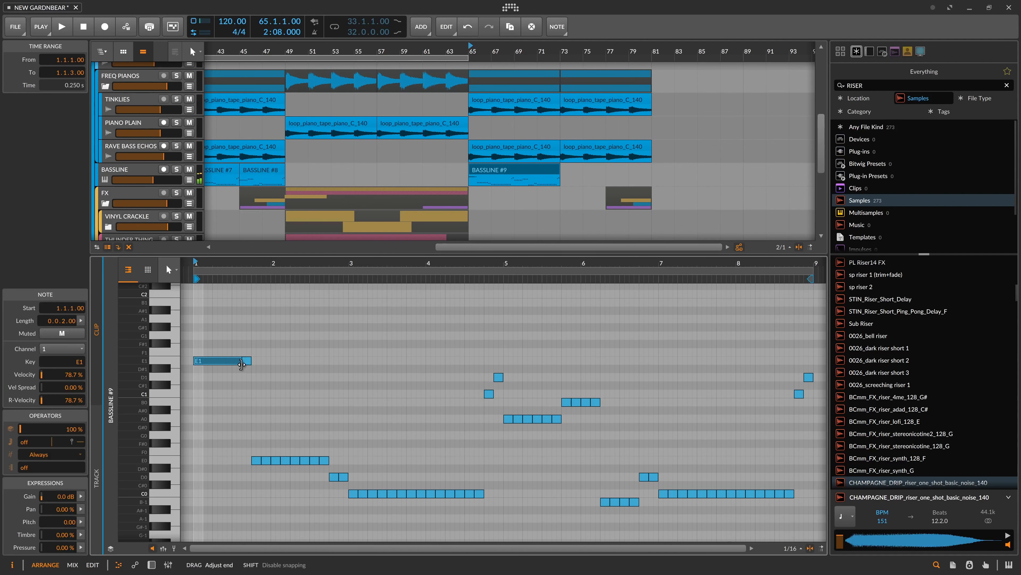
pyautogui.click(258, 460)
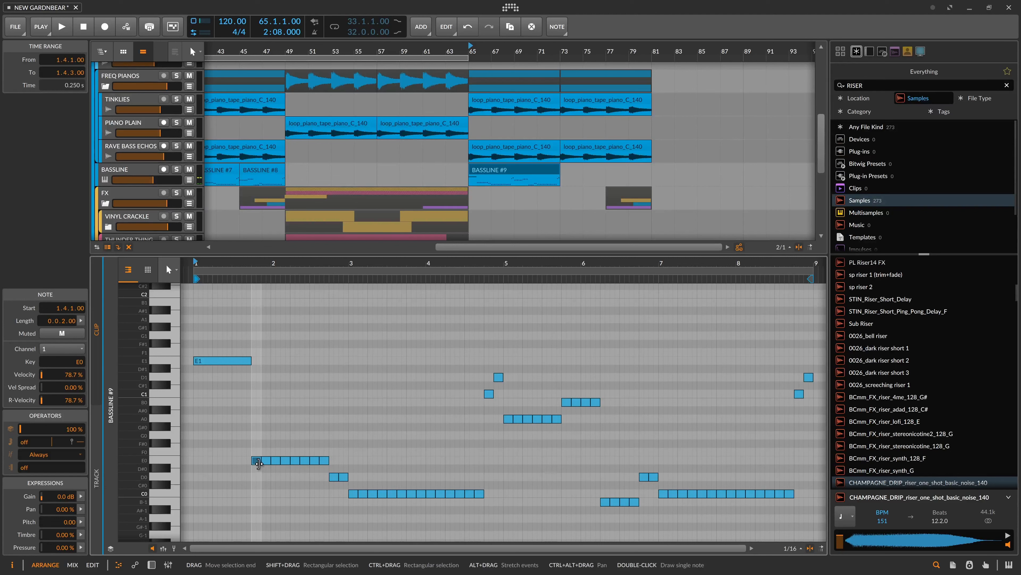
pyautogui.moveTo(261, 463); pyautogui.dragTo(278, 463)
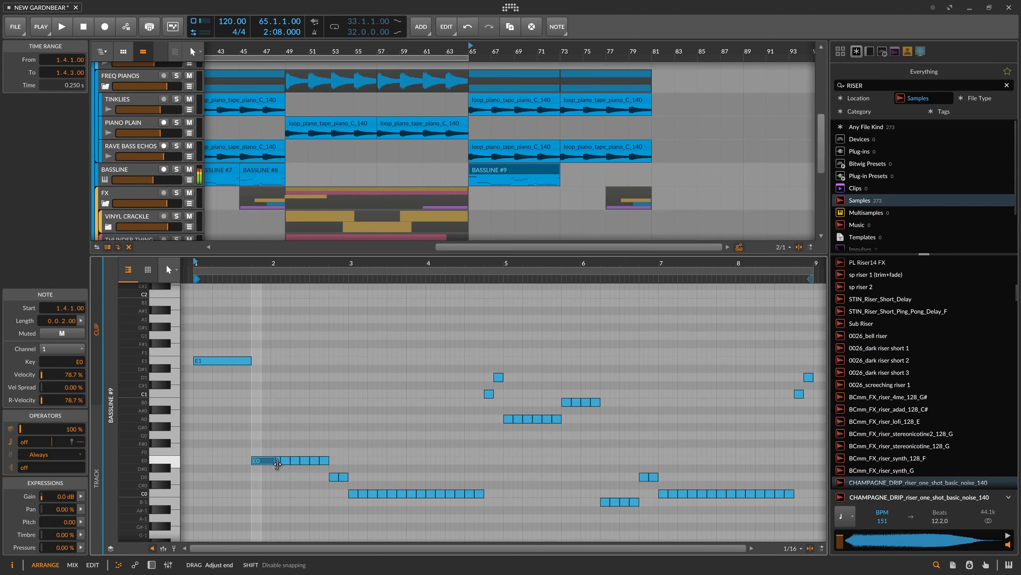
pyautogui.click(340, 477)
pyautogui.moveTo(357, 493); pyautogui.dragTo(484, 495)
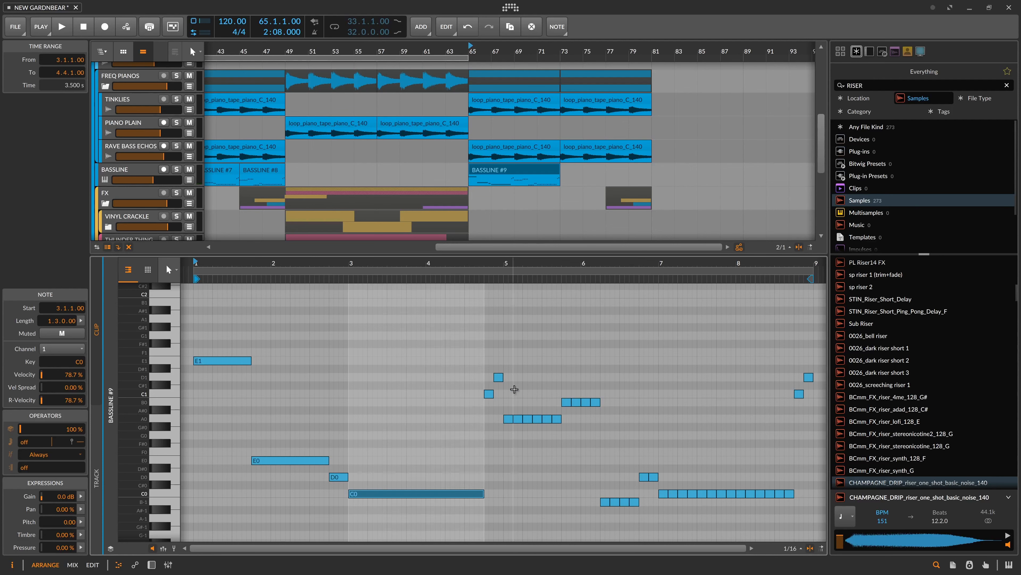
# Turn the runs of repeated A0, B0, B-1, D0 and C0 notes in bars 5 to 8 into single sustained notes
pyautogui.click(512, 420)
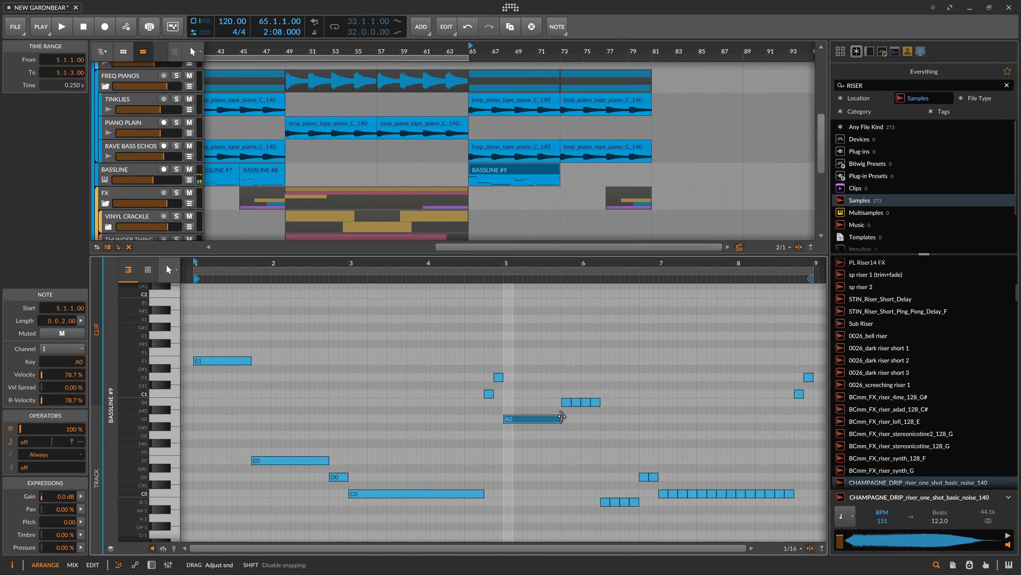
pyautogui.moveTo(562, 417); pyautogui.dragTo(604, 402)
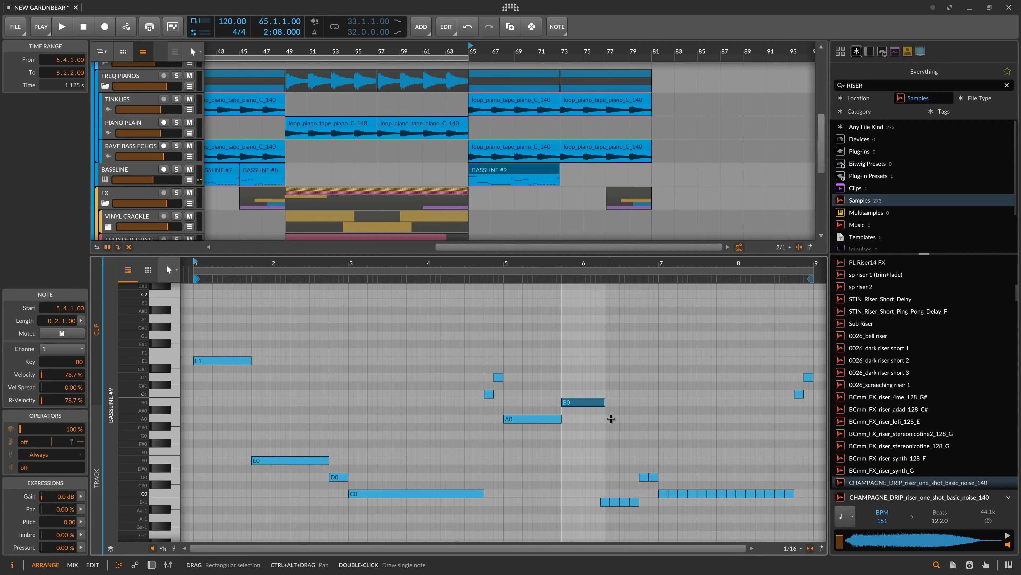
pyautogui.hotkey('ctrl', 'z')
pyautogui.click(565, 403)
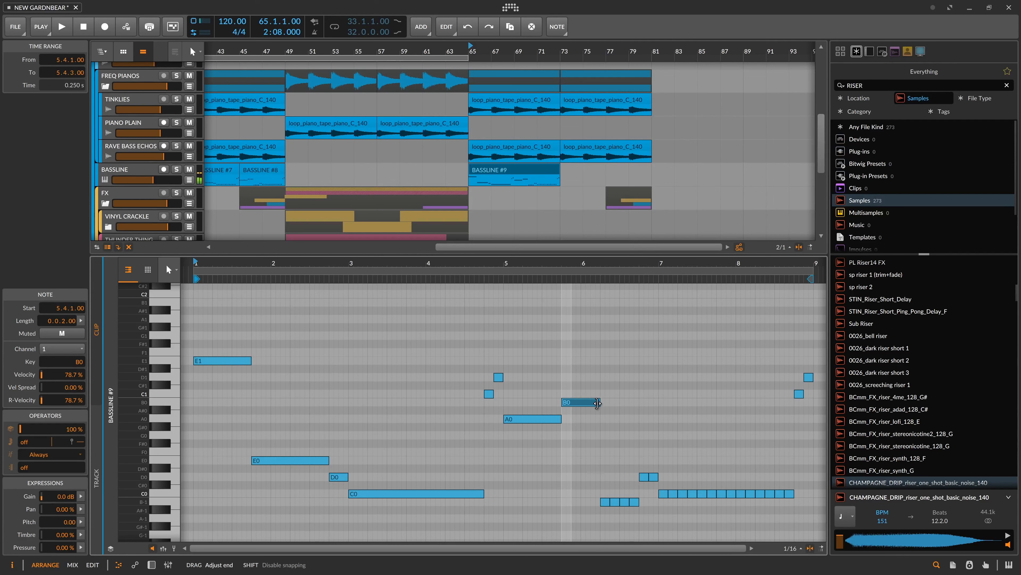
pyautogui.moveTo(597, 402); pyautogui.dragTo(599, 403)
pyautogui.moveTo(609, 502); pyautogui.dragTo(794, 491)
pyautogui.click(648, 477)
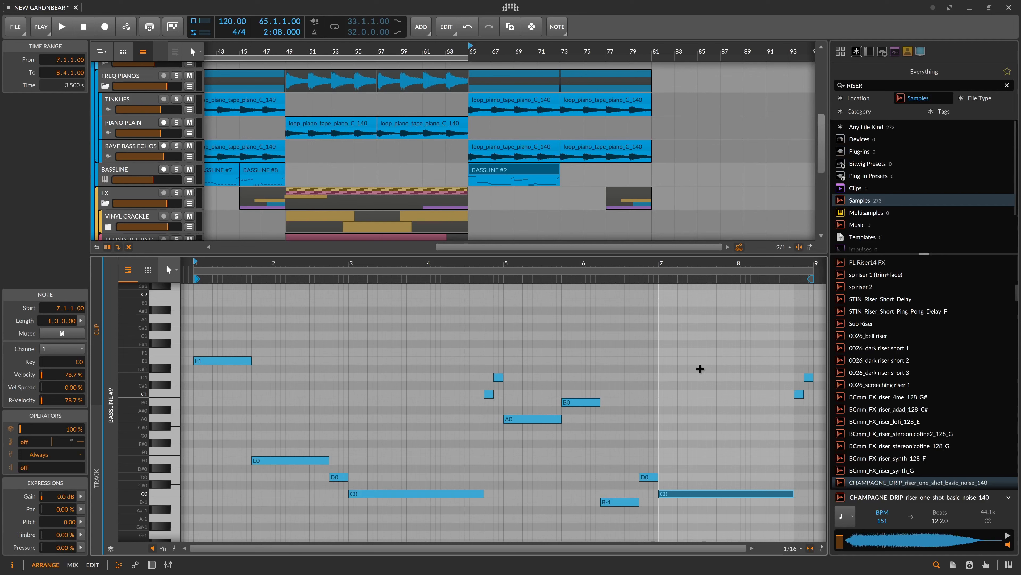
# Play the arrangement from bar 65 to hear the sustained bassline, stop playback and select the bassline clip
pyautogui.press('space')
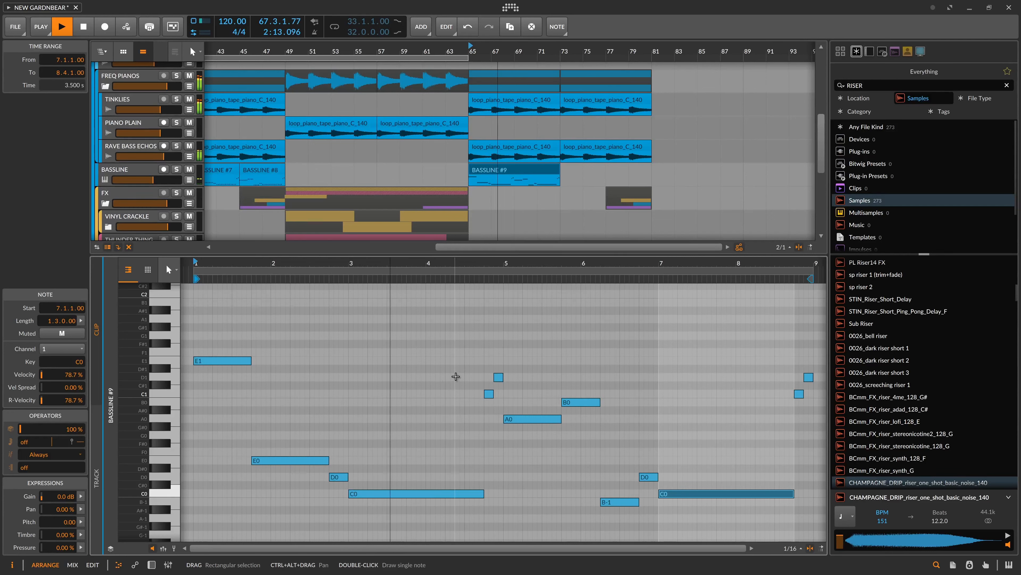
pyautogui.press('space')
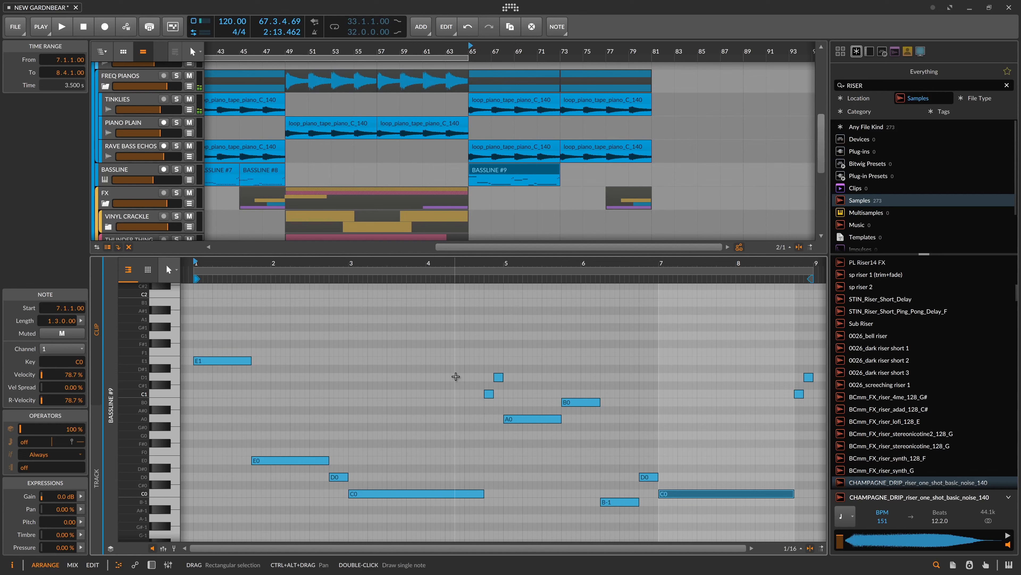
pyautogui.click(509, 168)
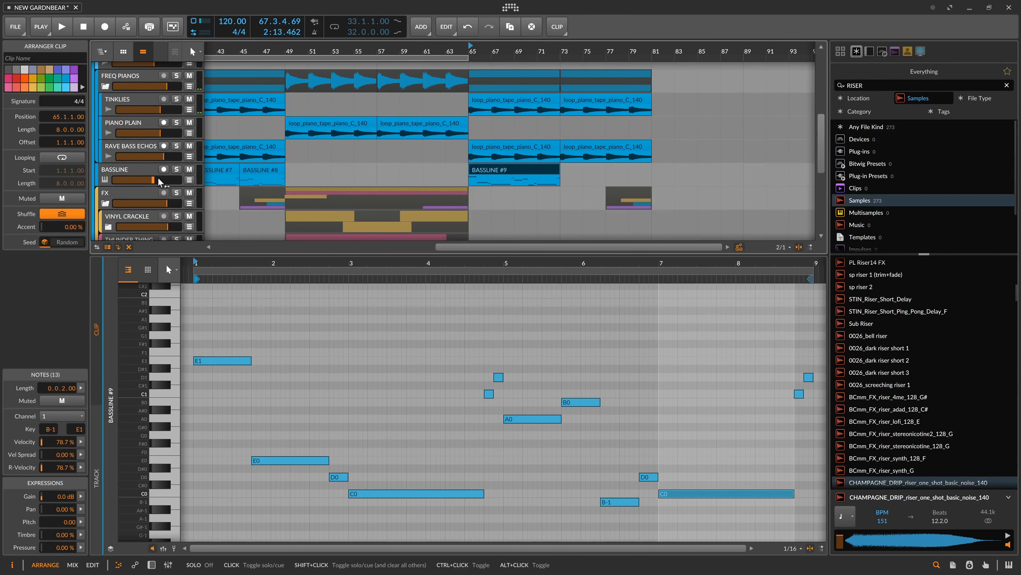
# Open the BASSLINE track's Vital synth to examine its patch while the arrangement plays, ending with playback stopped
pyautogui.click(569, 185)
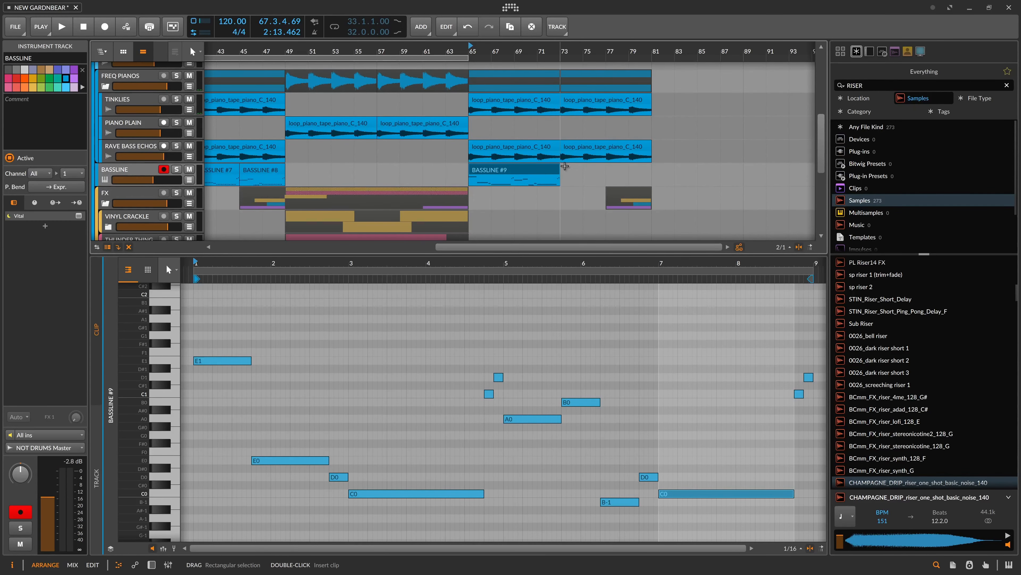
pyautogui.press('d')
pyautogui.click(156, 521)
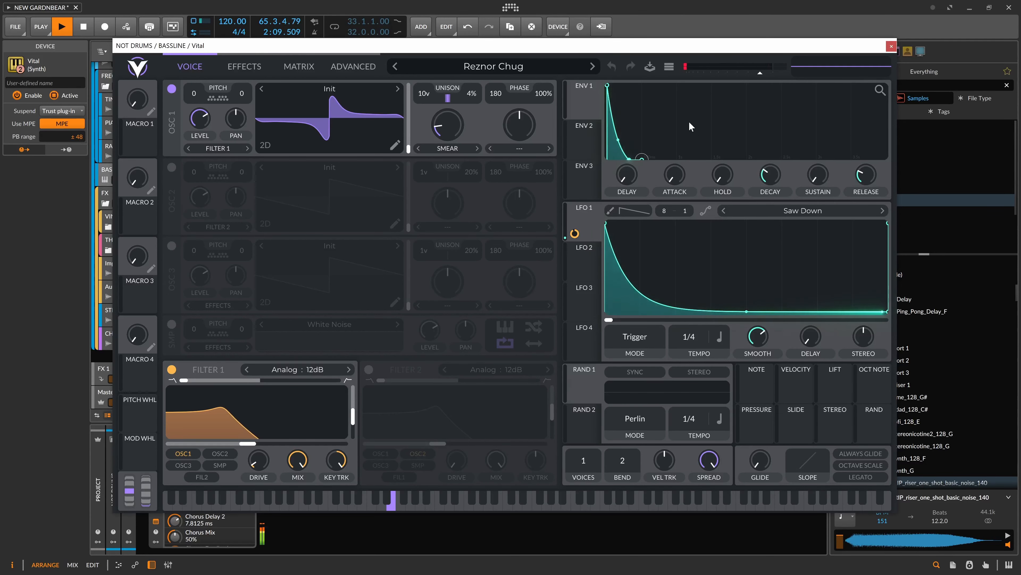
pyautogui.press('space')
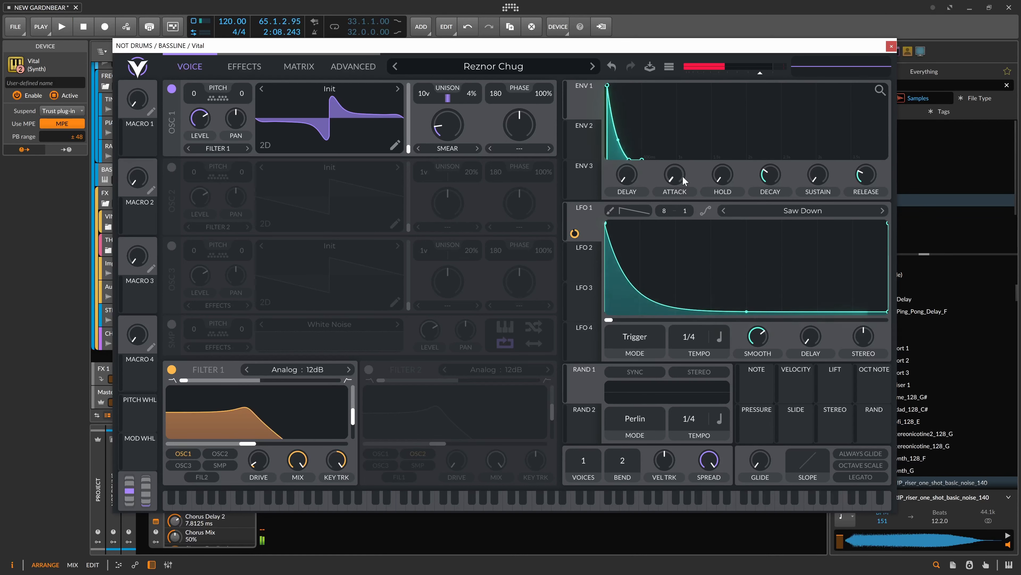
# Solo the BASSLINE track, play it briefly from bar 65 and keep the Vital window in view
pyautogui.moveTo(760, 51); pyautogui.dragTo(880, 83)
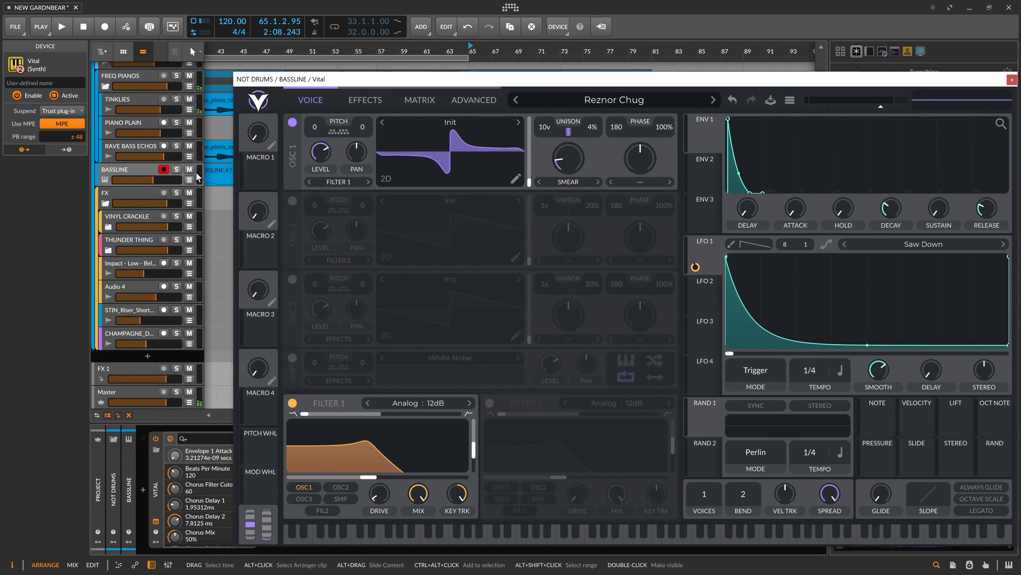
pyautogui.click(176, 169)
pyautogui.press('space')
pyautogui.moveTo(679, 81); pyautogui.dragTo(529, 53)
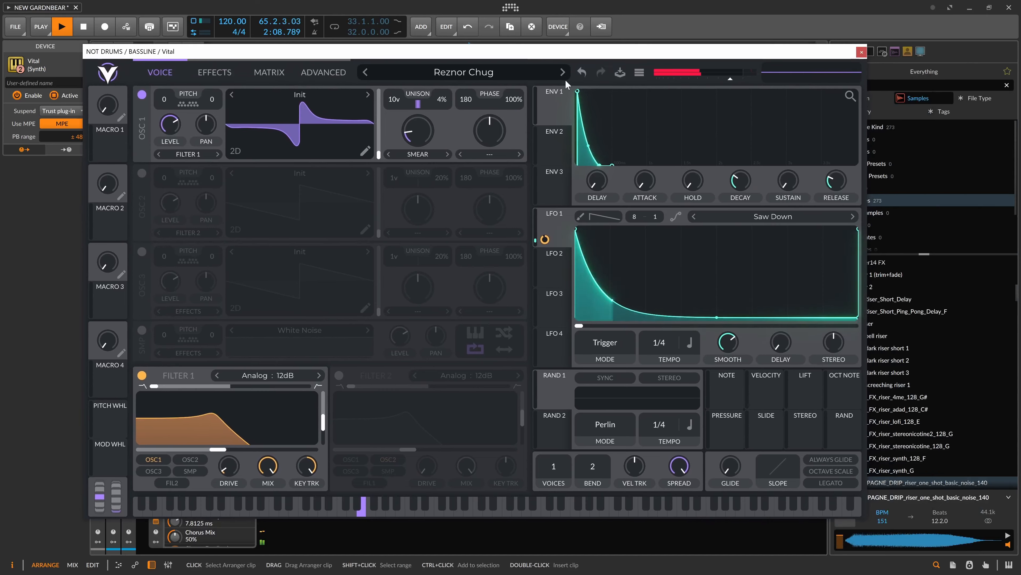
pyautogui.press('space')
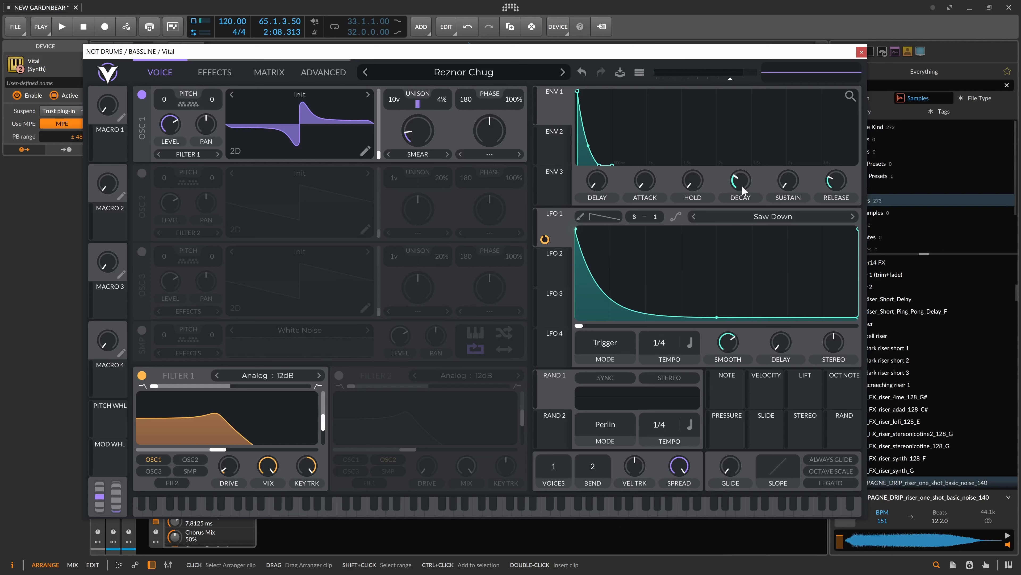
# Try lengthening envelope 1's decay to 2.850 secs in Vital and play the soloed bassline
pyautogui.moveTo(743, 189); pyautogui.dragTo(751, 182)
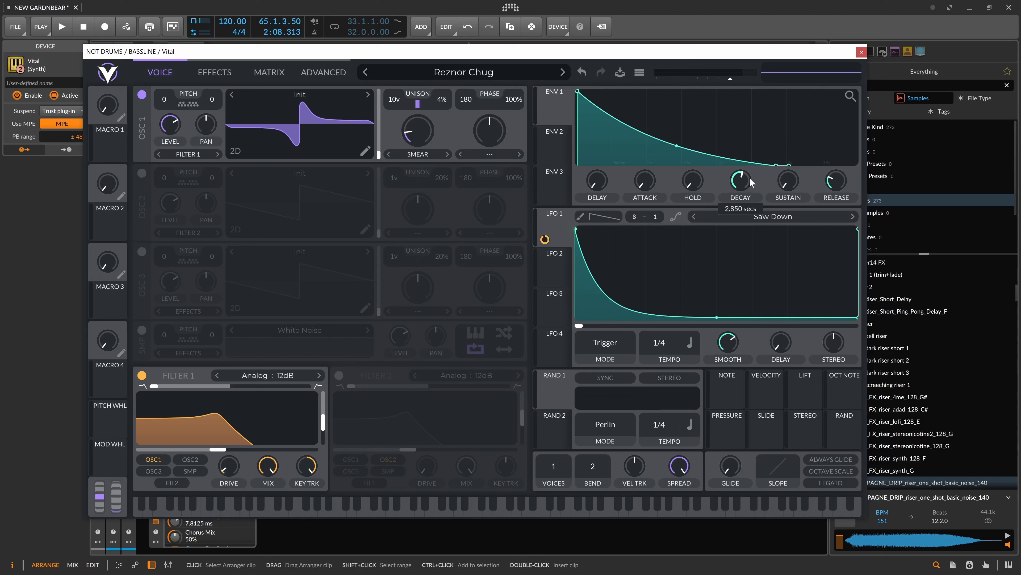
pyautogui.press('space')
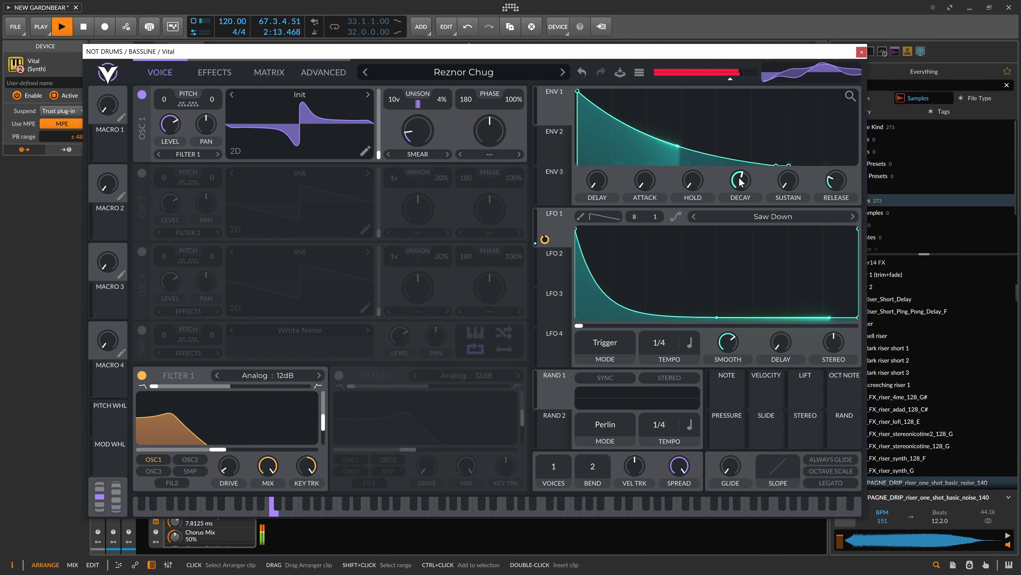
pyautogui.press('space')
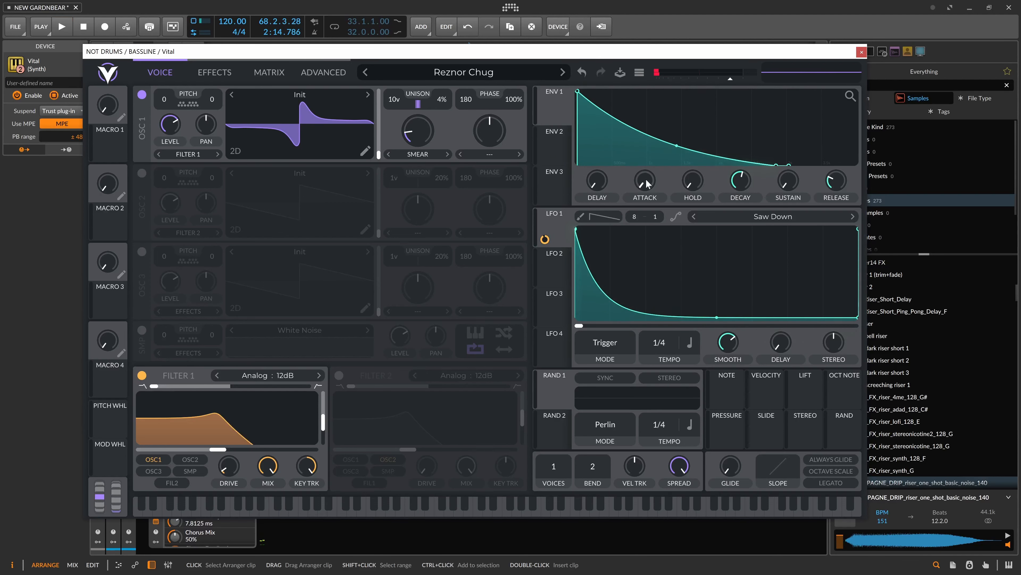
# Try a slower attack with a curved rise on envelope 1 while listening to the bassline
pyautogui.moveTo(648, 184); pyautogui.dragTo(652, 159)
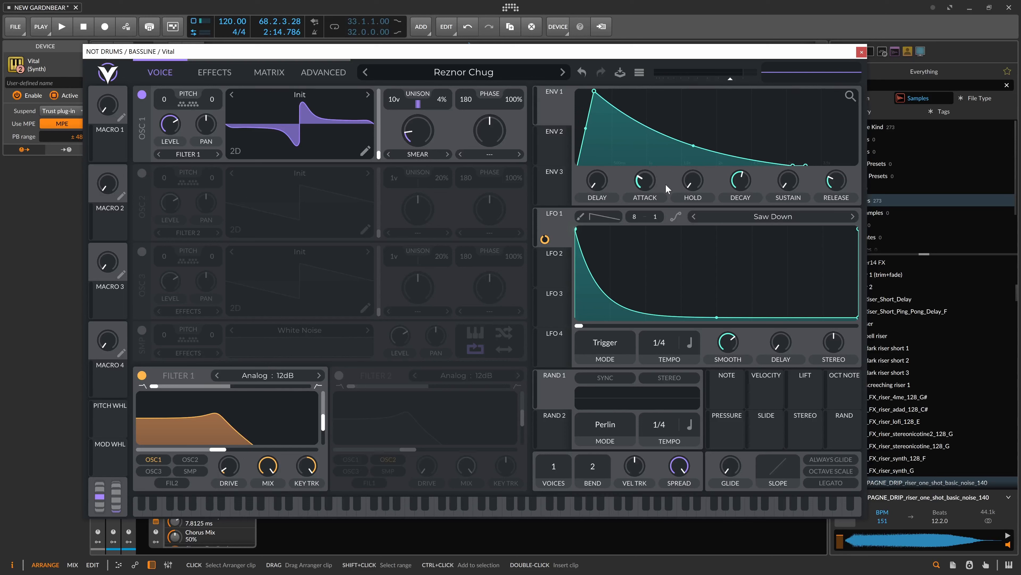
pyautogui.press('space')
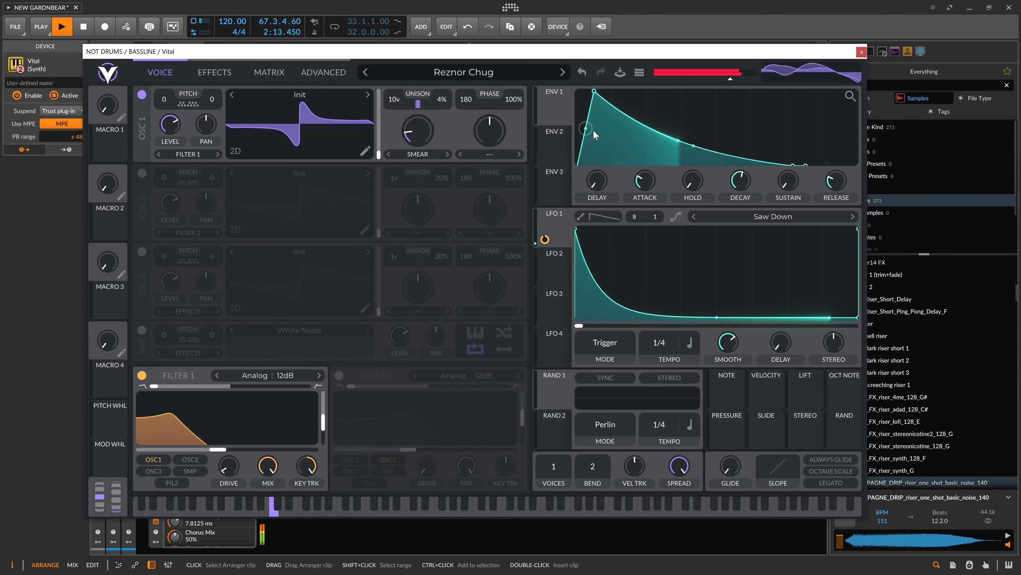
pyautogui.moveTo(587, 129); pyautogui.dragTo(550, 109)
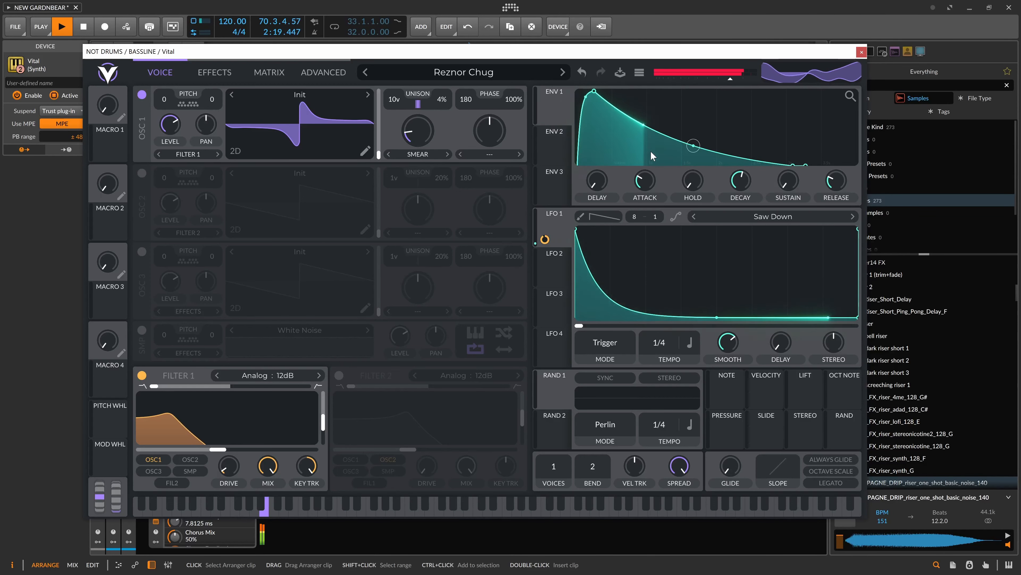
pyautogui.press('space')
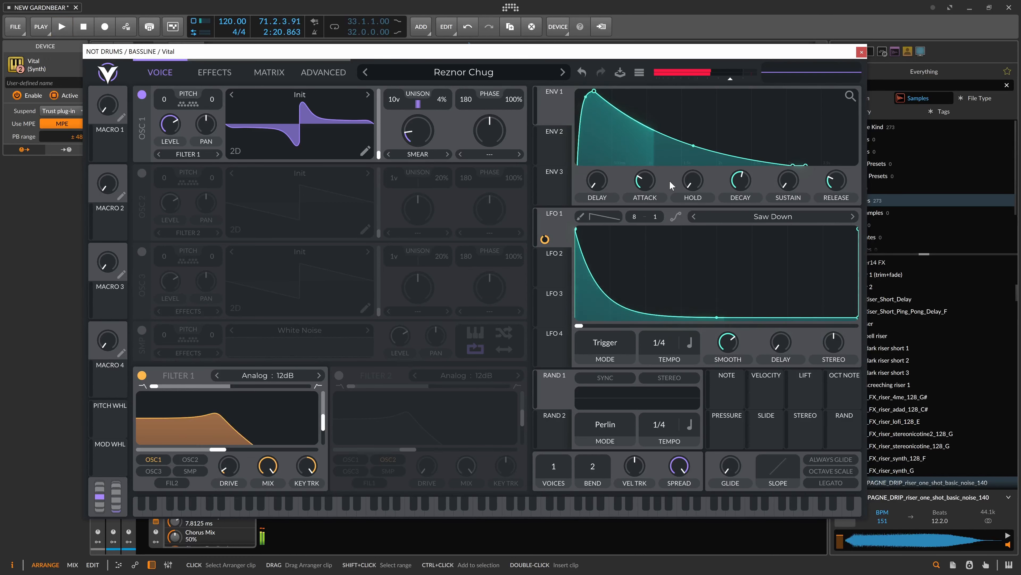
# Try envelope 1 with full sustain, reduce sustain and release to their minimum, and play the bassline
pyautogui.moveTo(790, 177); pyautogui.dragTo(834, 133)
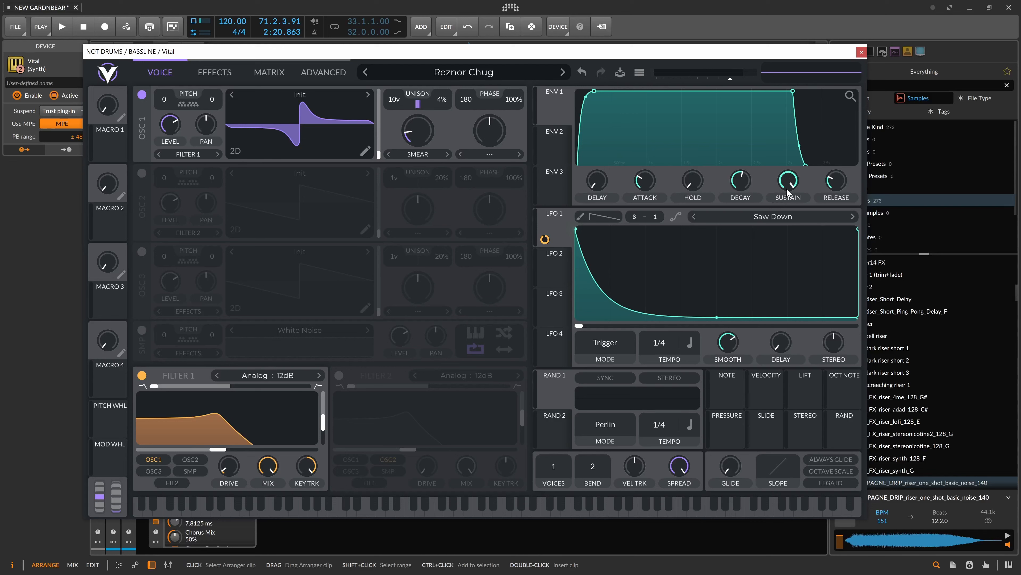
pyautogui.moveTo(791, 185)
pyautogui.moveTo(791, 185); pyautogui.dragTo(777, 296)
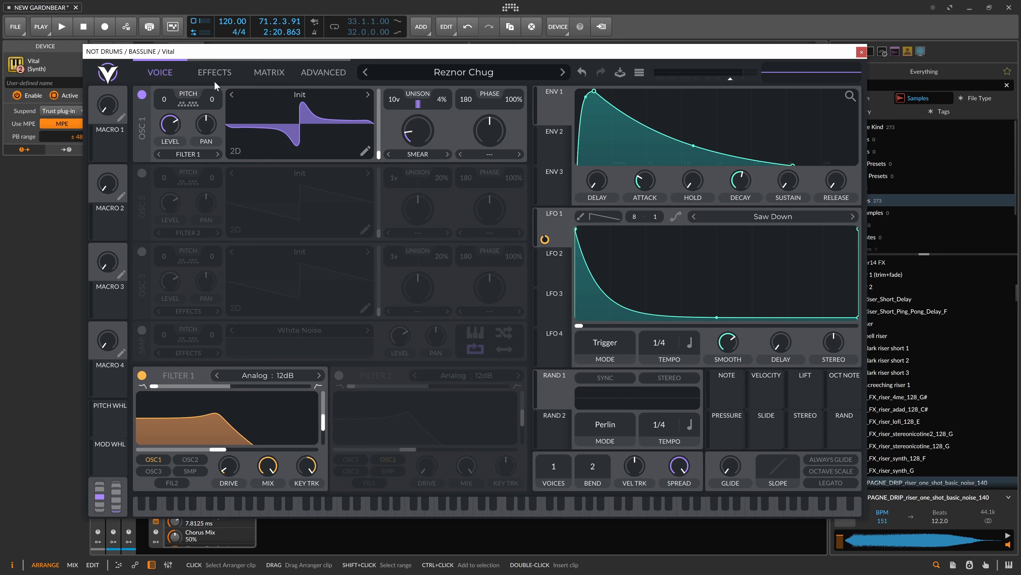
pyautogui.press('space')
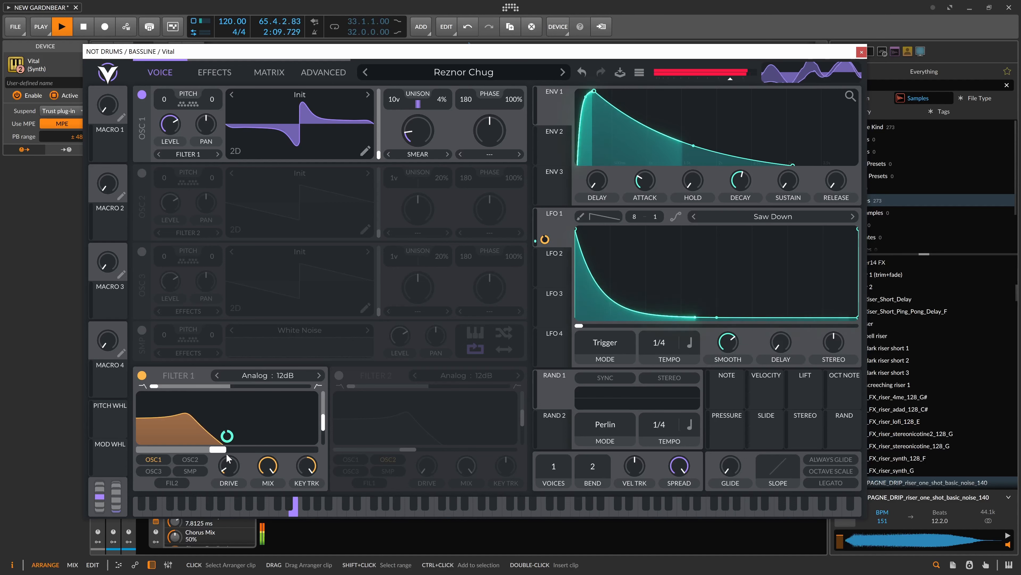
pyautogui.press('space')
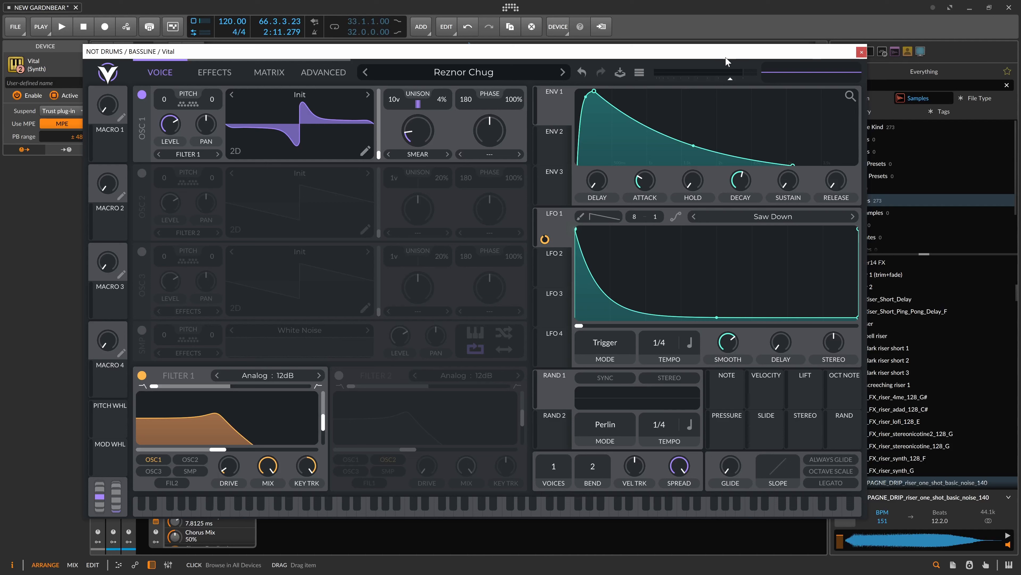
# Undo all the envelope 1 changes in Vital and close the synth window
pyautogui.click(583, 74)
pyautogui.click(583, 75)
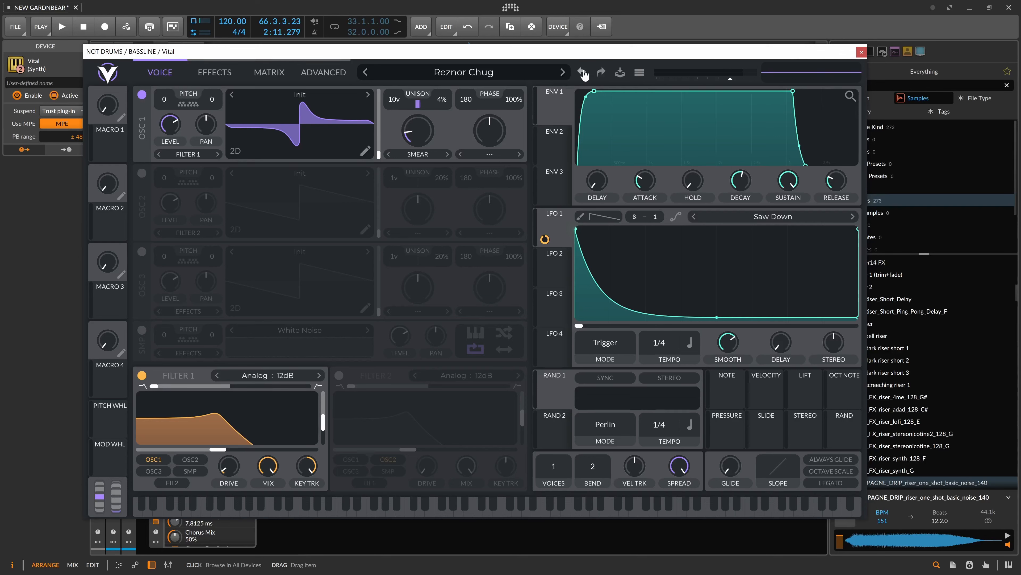
pyautogui.click(583, 74)
pyautogui.click(584, 75)
pyautogui.click(583, 74)
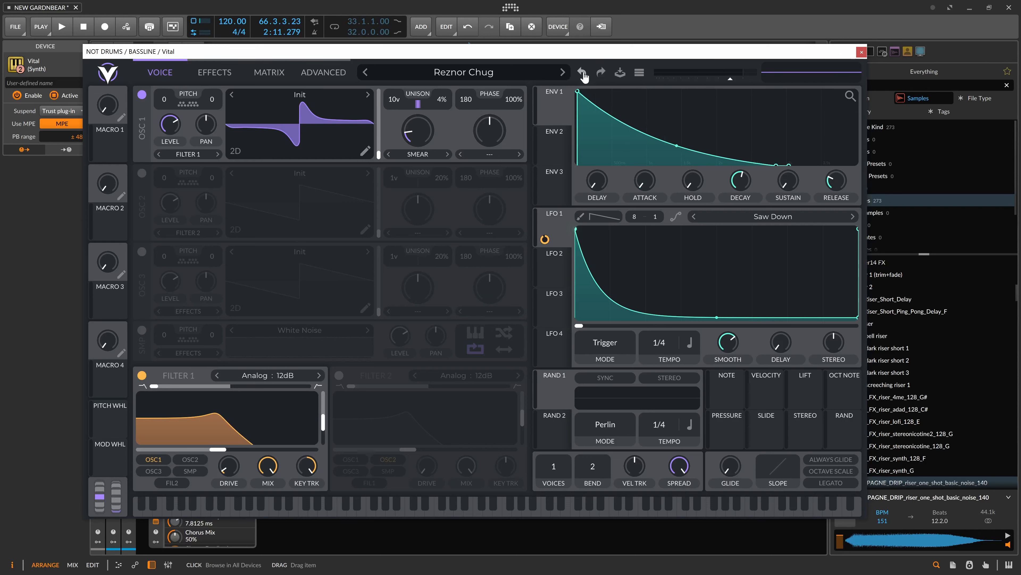
pyautogui.click(583, 75)
pyautogui.click(583, 75)
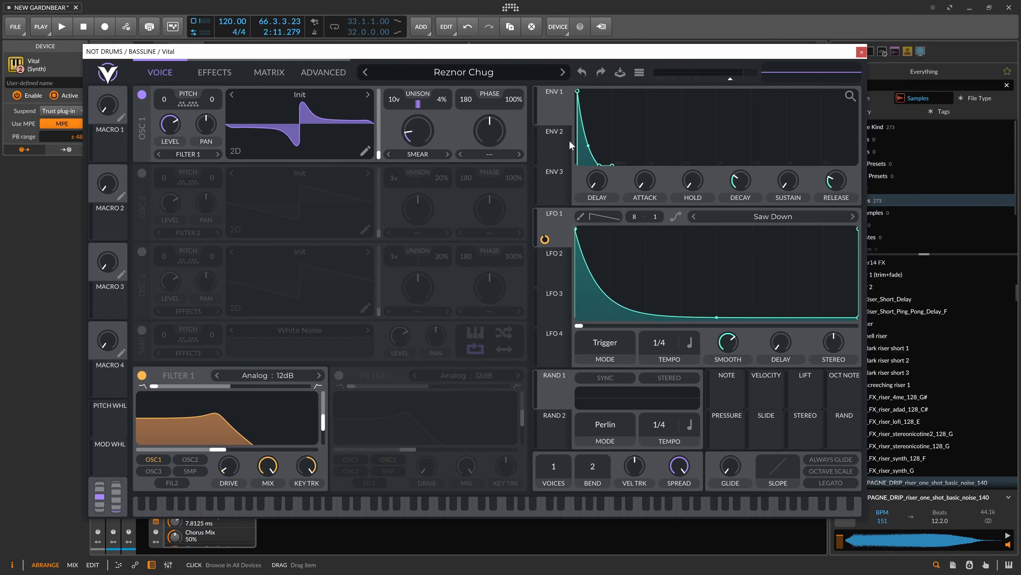
pyautogui.click(862, 52)
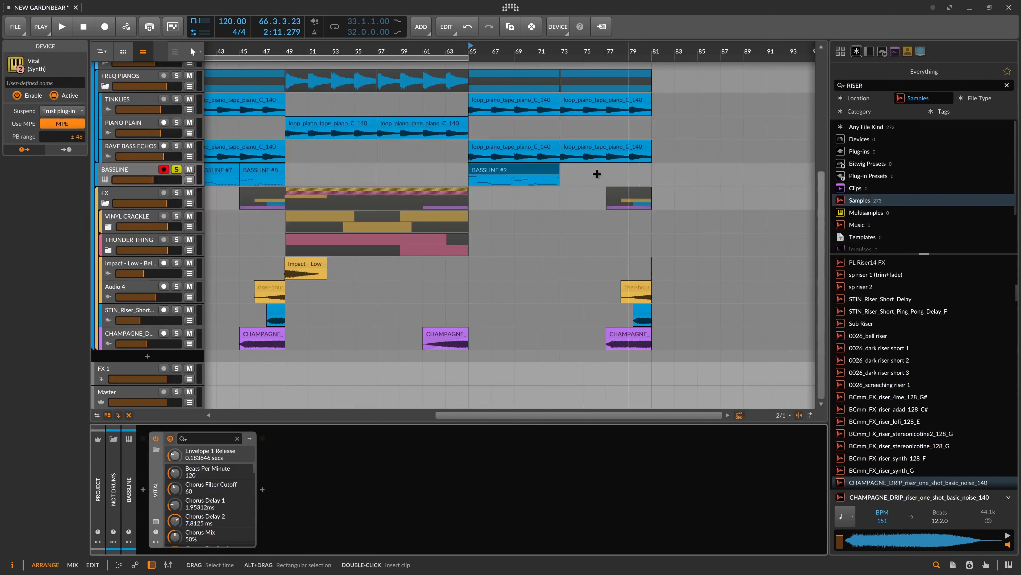
# Duplicate the BASSLINE track together with its clips and Vital synth
pyautogui.scroll(5, 537, 196)
pyautogui.click(137, 288)
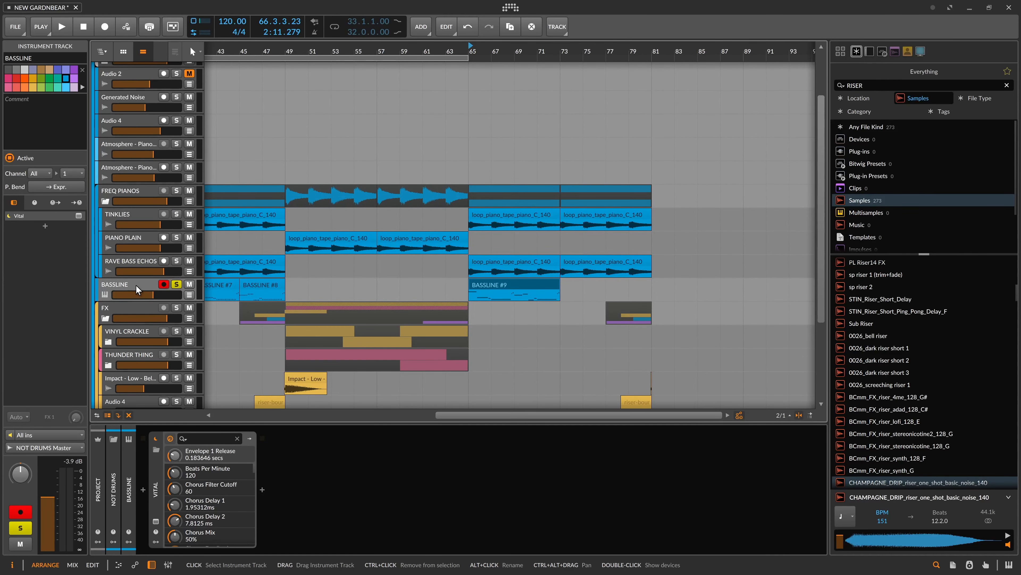
pyautogui.hotkey('ctrl', 'd')
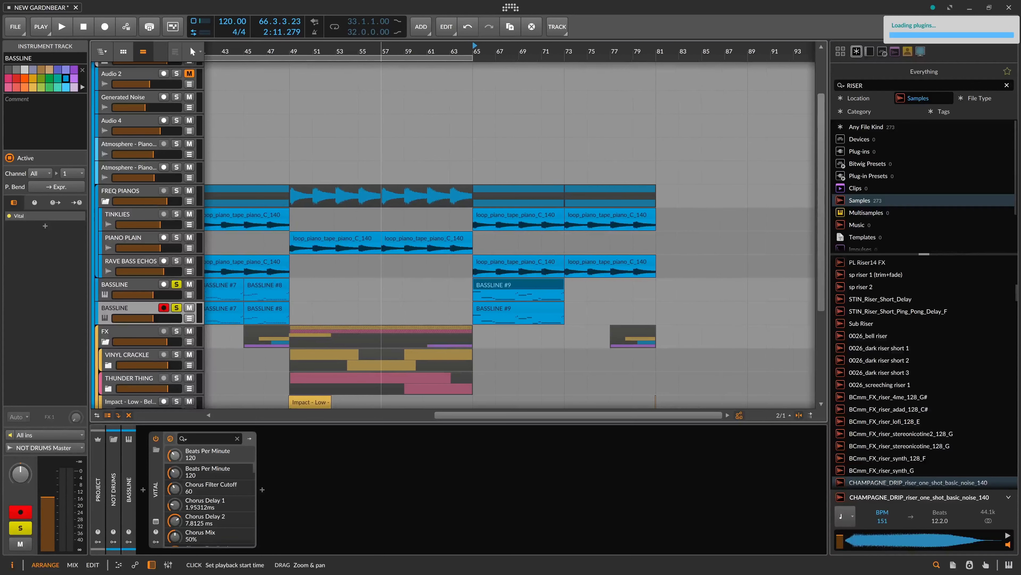
# Delete the clips in bars 33 to 49 from the duplicate BASSLINE track and the bar 65 clip from the original
pyautogui.moveTo(381, 51); pyautogui.dragTo(421, 86)
pyautogui.moveTo(397, 310); pyautogui.dragTo(281, 314)
pyautogui.press('Delete')
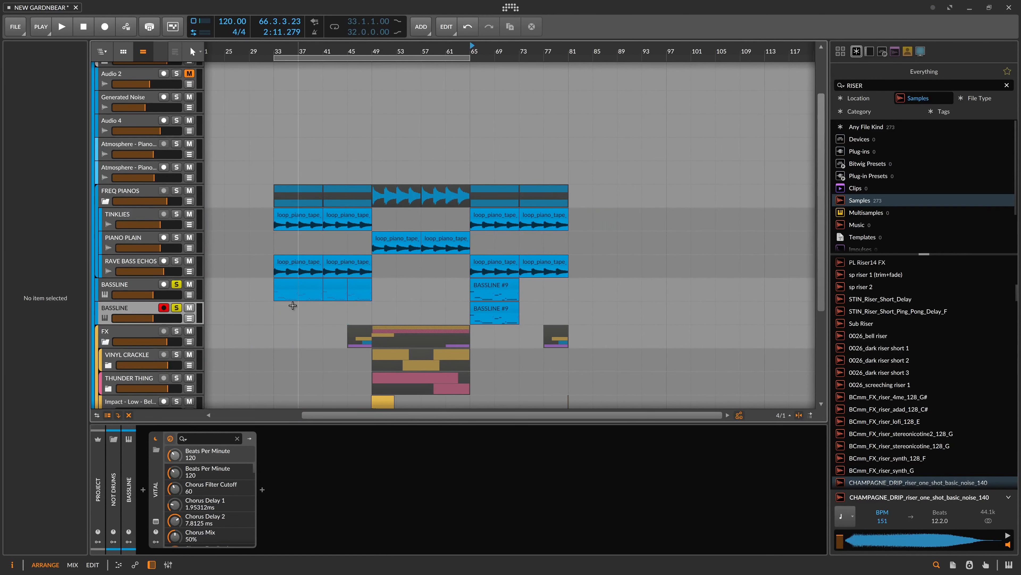
pyautogui.click(491, 289)
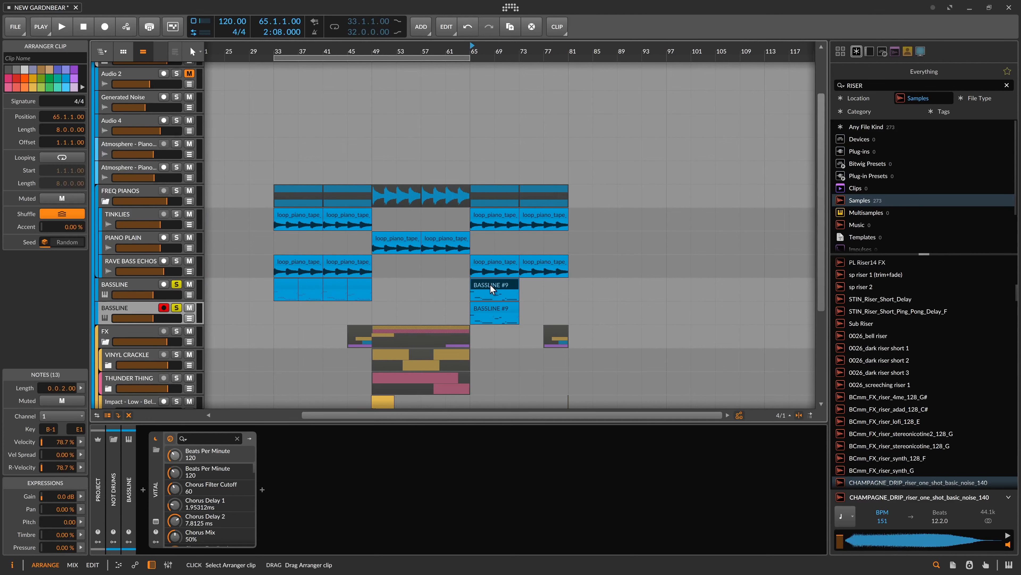
pyautogui.press('Delete')
pyautogui.click(494, 313)
# Rename the original BASSLINE track as REZNOR BASSLINE
pyautogui.click(130, 314)
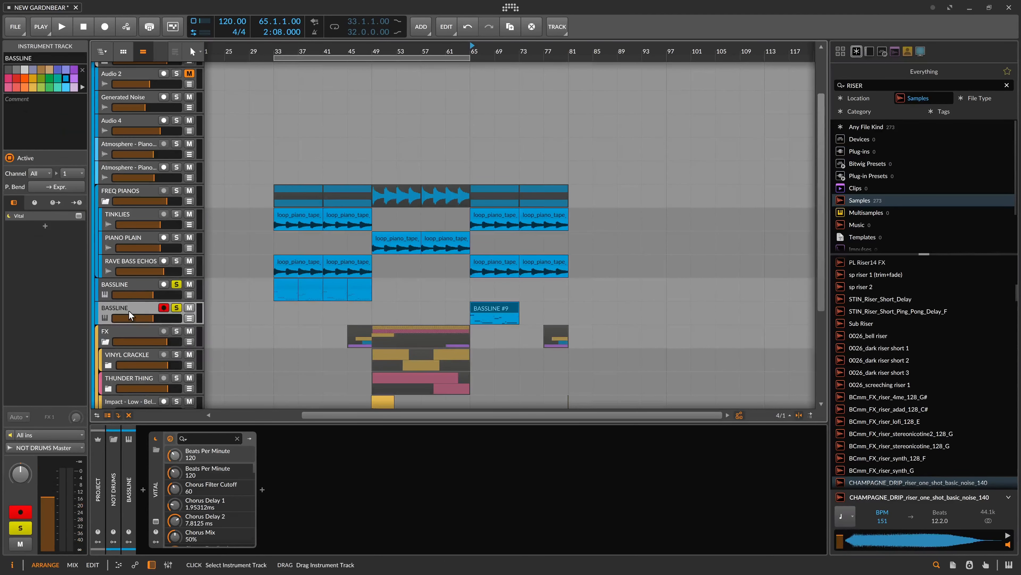
pyautogui.click(135, 283)
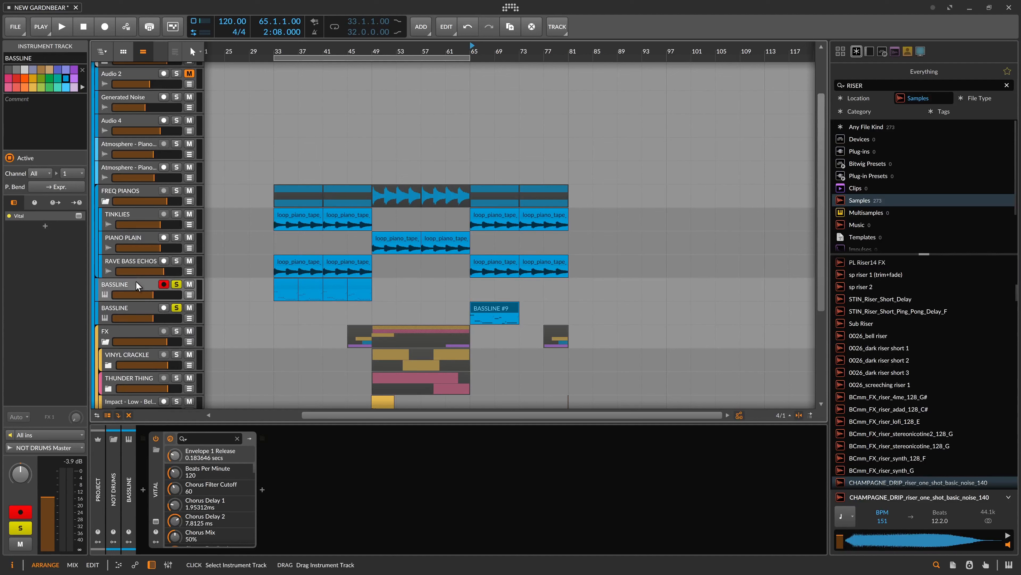
pyautogui.doubleClick(154, 284)
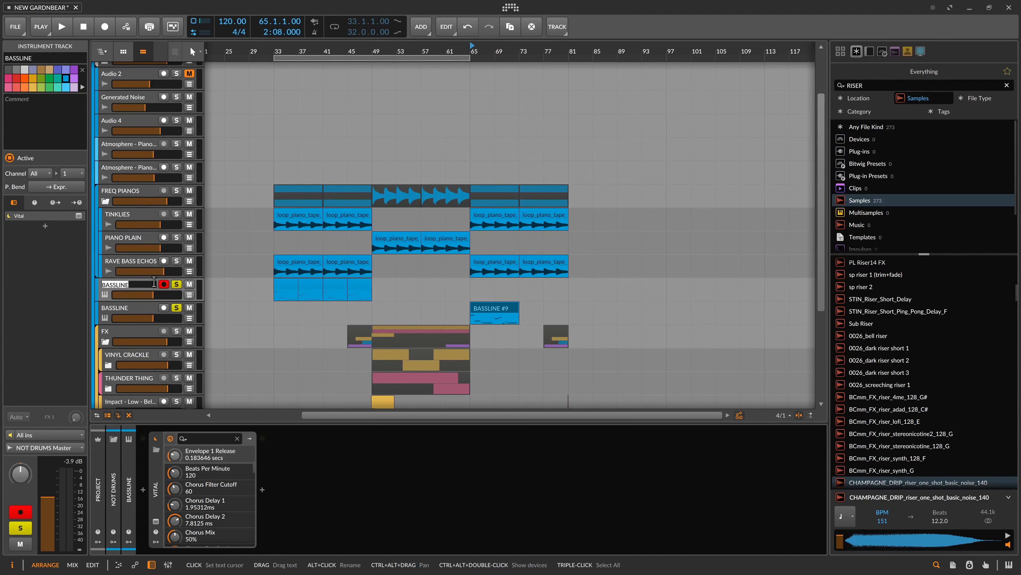
pyautogui.write('REZNOR BAS')
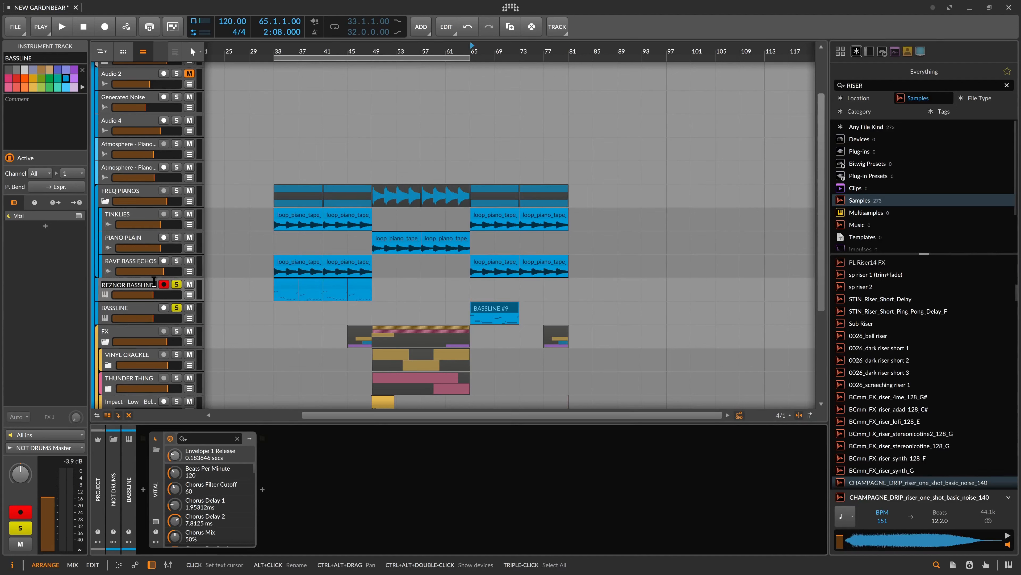
pyautogui.press('Return')
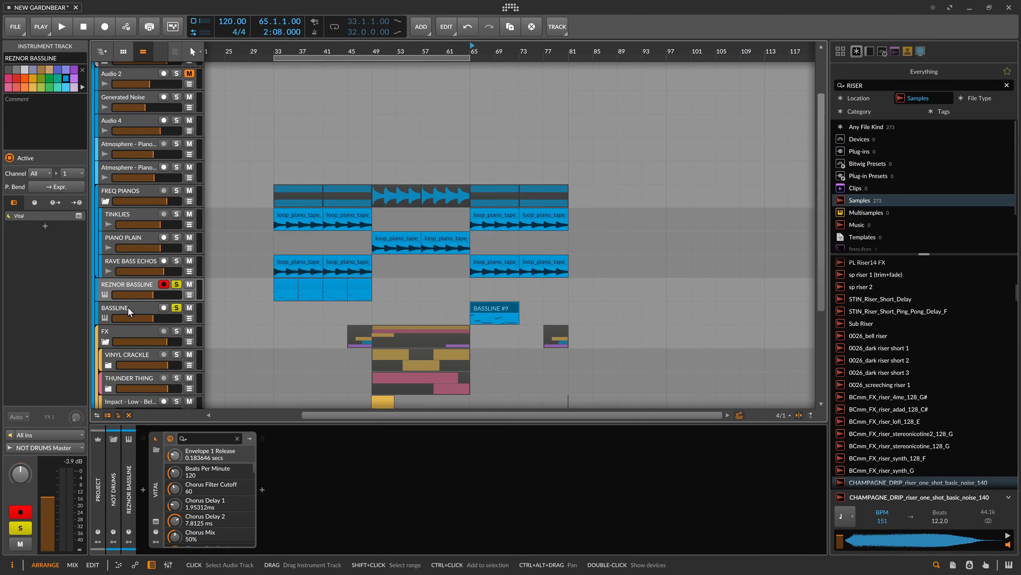
# Rename the duplicate BASSLINE track as WUBBY BASSLINE
pyautogui.doubleClick(132, 313)
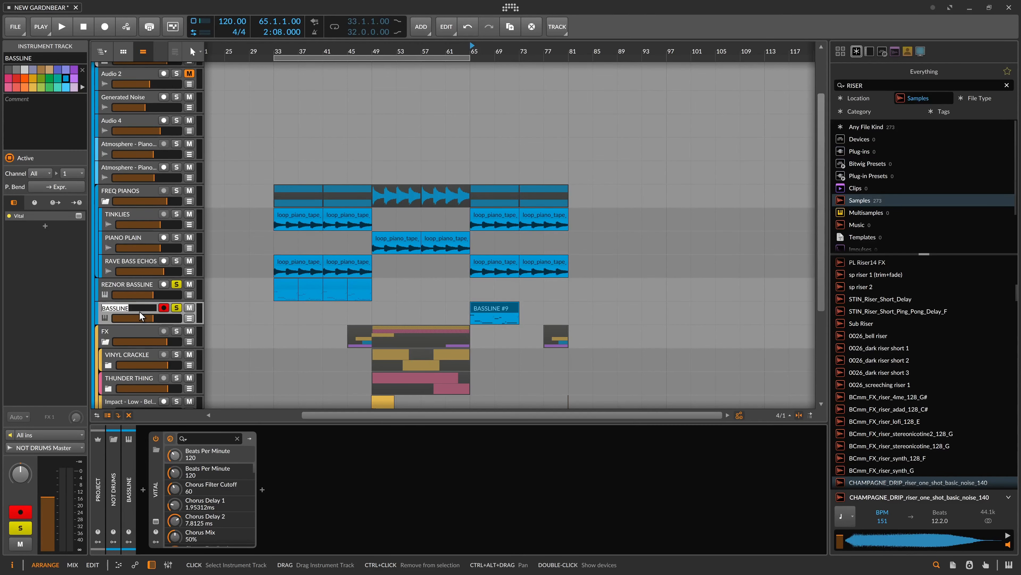
pyautogui.write('DU')
pyautogui.write('B')
pyautogui.press('BackSpace')
pyautogui.press('BackSpace')
pyautogui.press('BackSpace')
pyautogui.write('WUBBY BASSLINE')
pyautogui.press('Return')
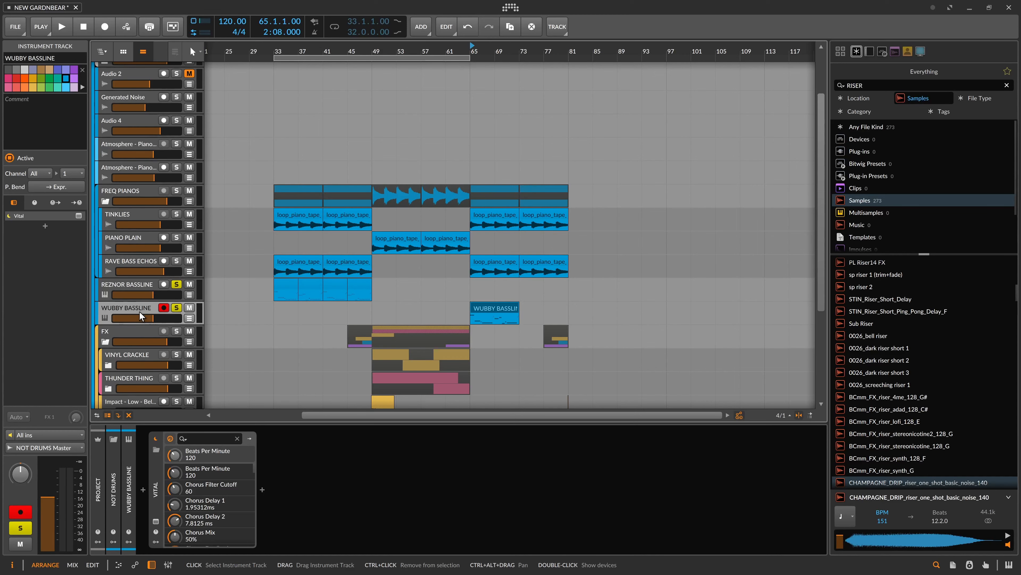
# Remove the Vital synth from the WUBBY BASSLINE track's device chain
pyautogui.click(502, 315)
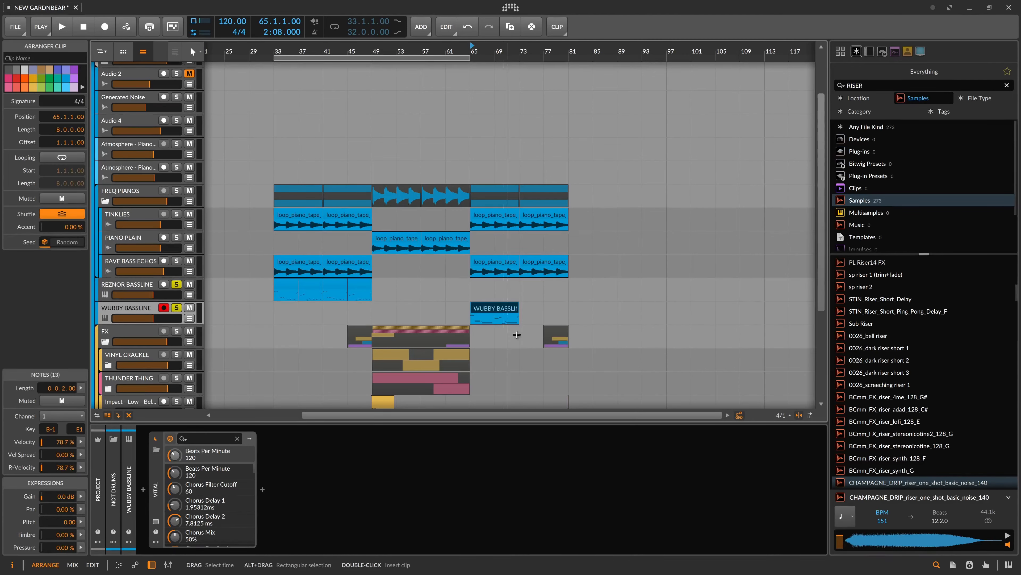
pyautogui.click(160, 499)
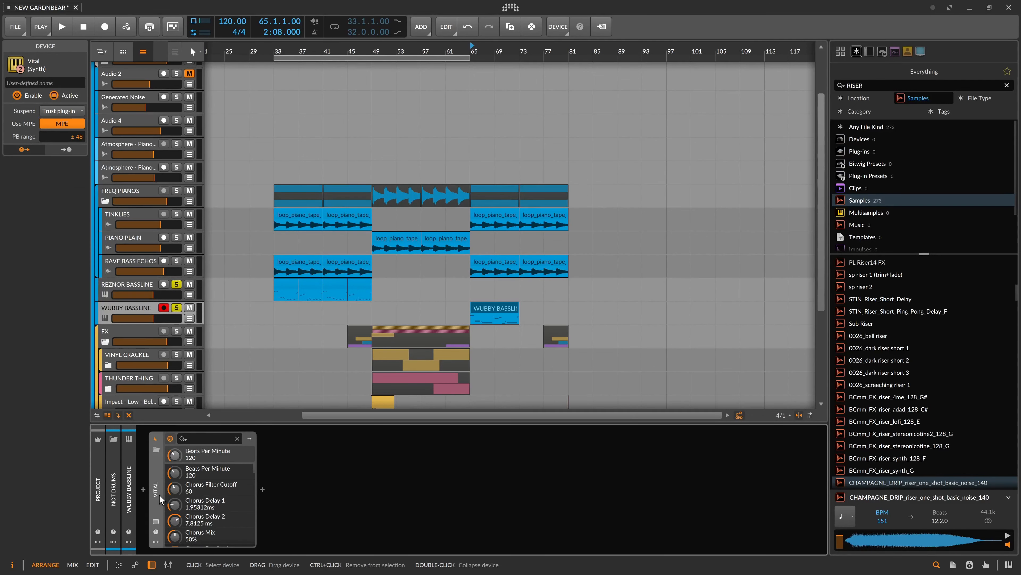
pyautogui.press('Delete')
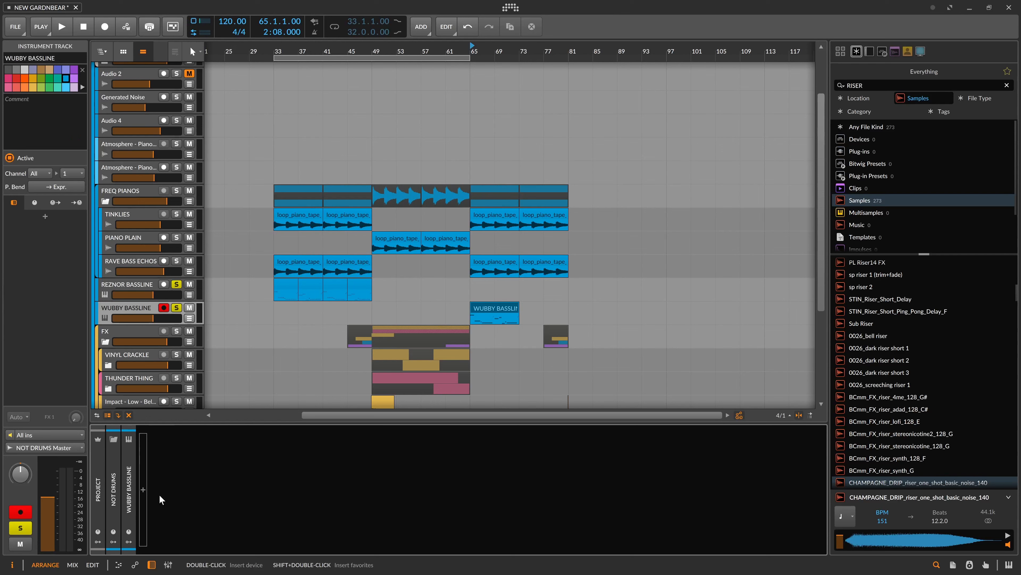
# Browse Bass-category instruments for the empty WUBBY BASSLINE device chain and audition Acoustic Bass Bowed and Acoustic Bass FX during playback
pyautogui.scroll(-3, 488, 263)
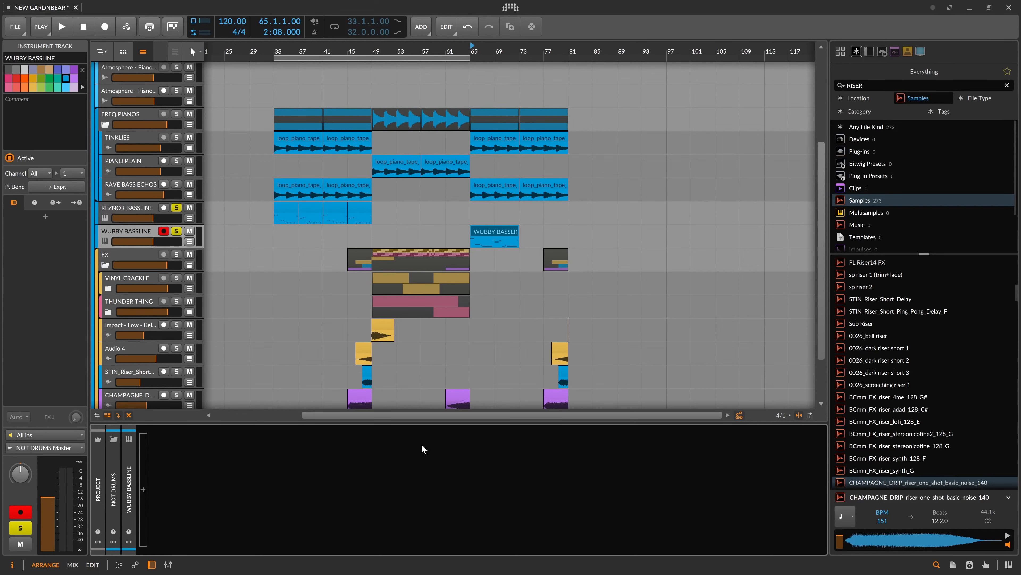
pyautogui.click(209, 508)
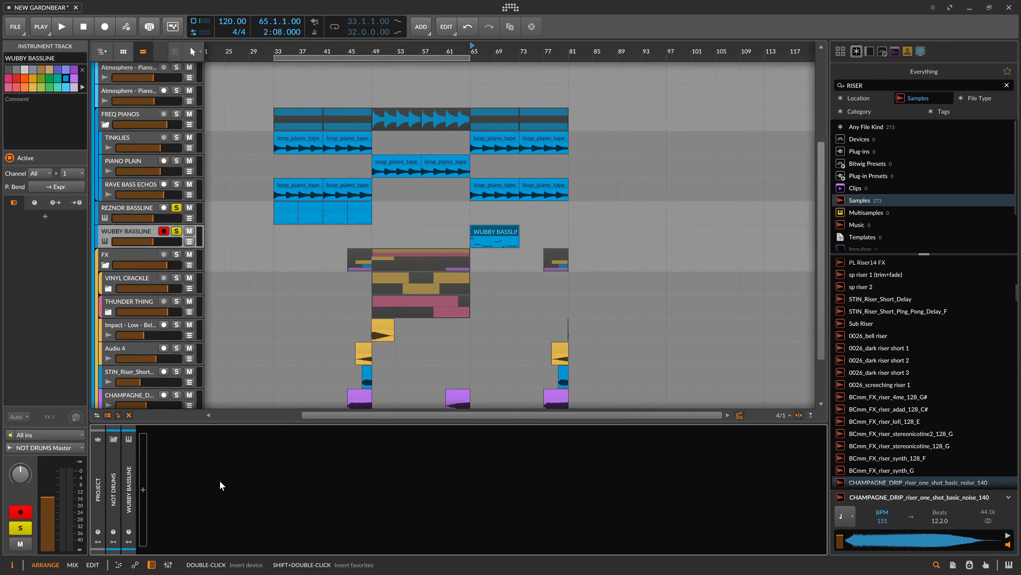
pyautogui.click(143, 490)
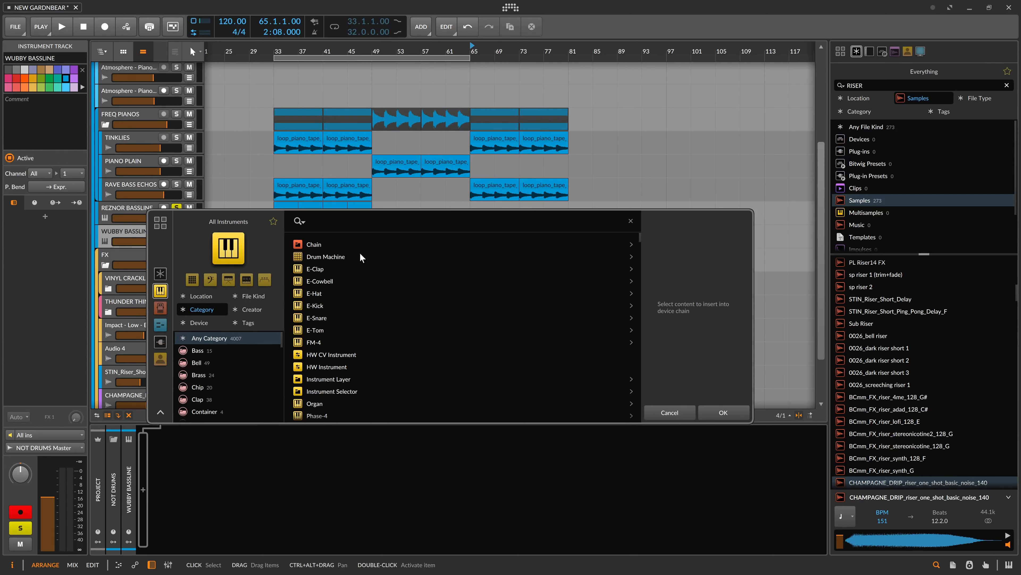
pyautogui.click(198, 351)
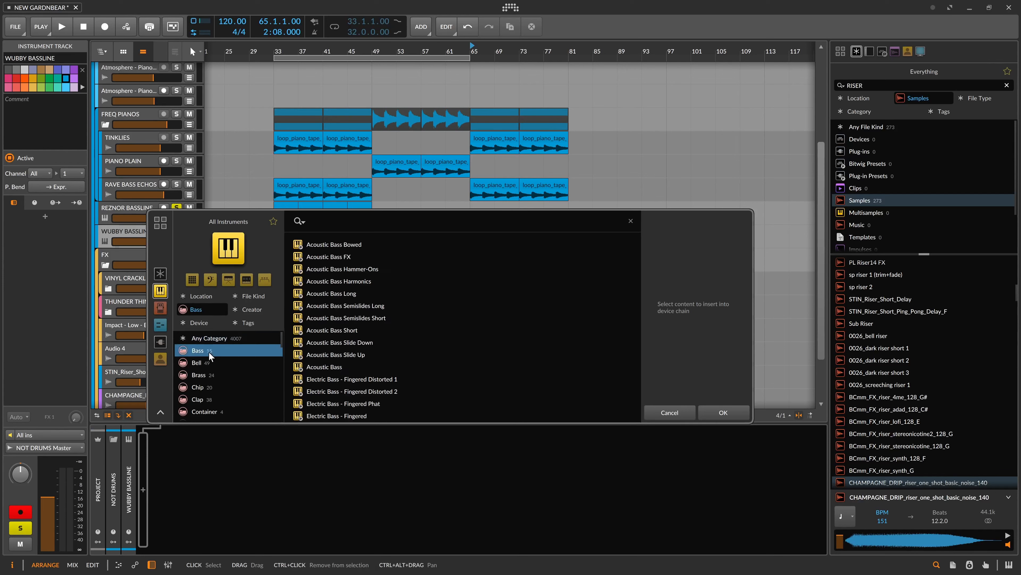
pyautogui.click(359, 244)
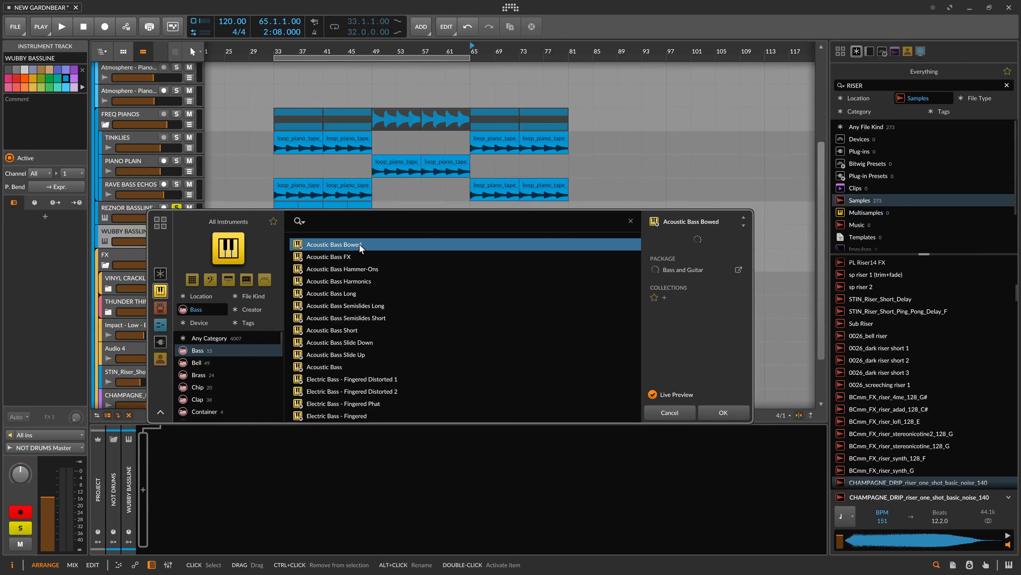
pyautogui.press('space')
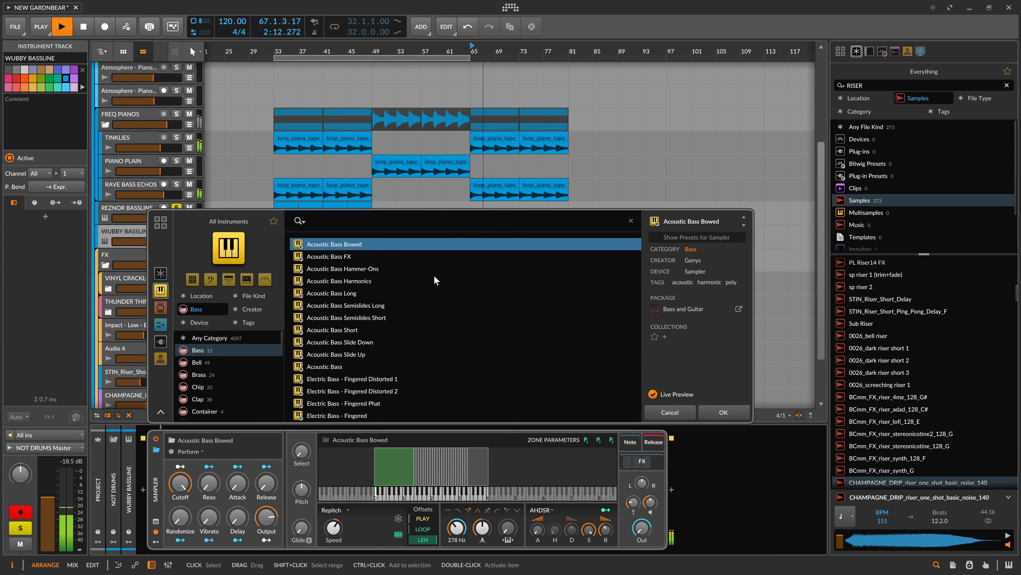
pyautogui.click(418, 259)
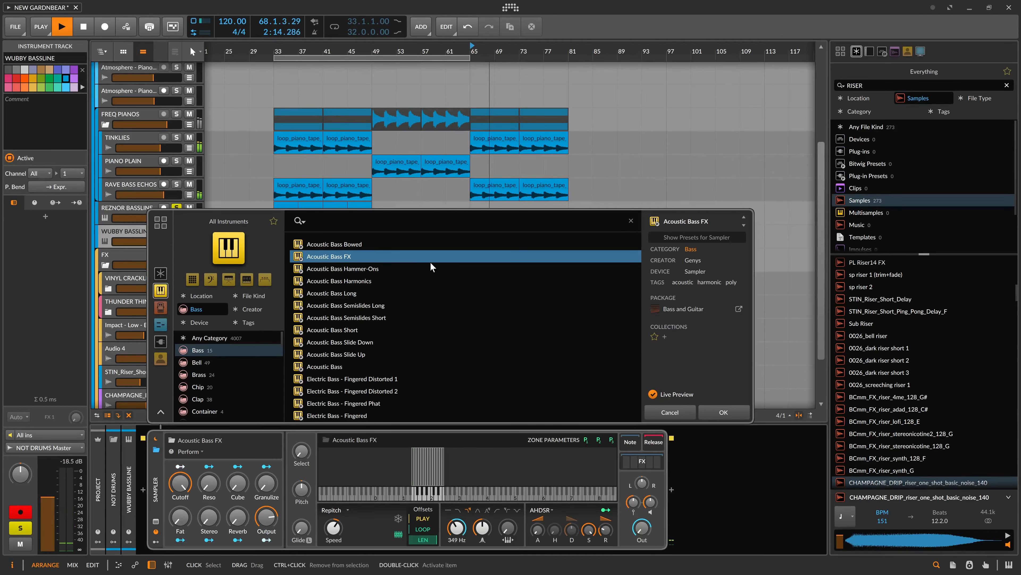
# Audition the Synth Bass presets 101 Thick and 808 Ba$$ and dismiss the device browser without inserting one
pyautogui.click(210, 280)
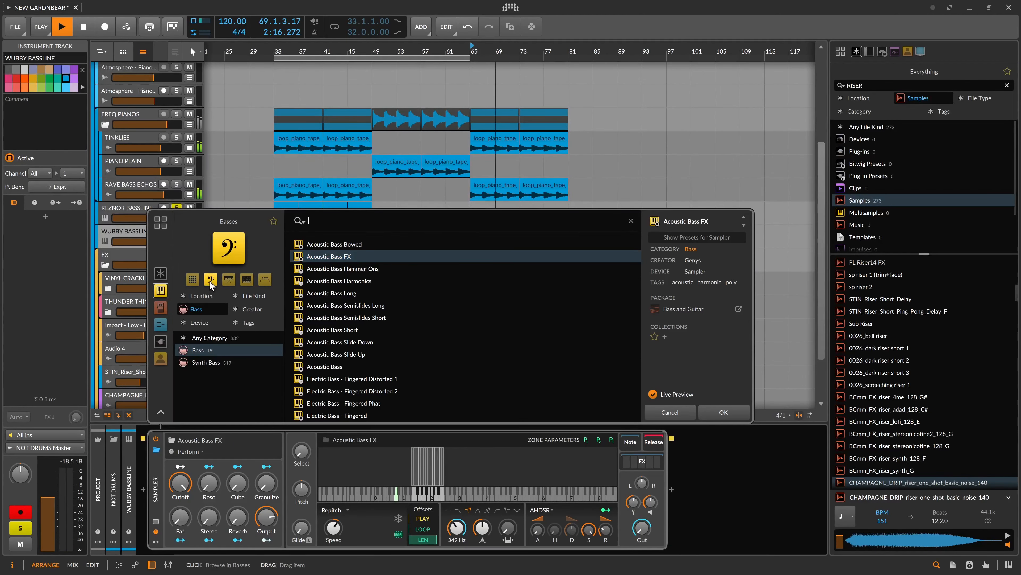
pyautogui.click(210, 360)
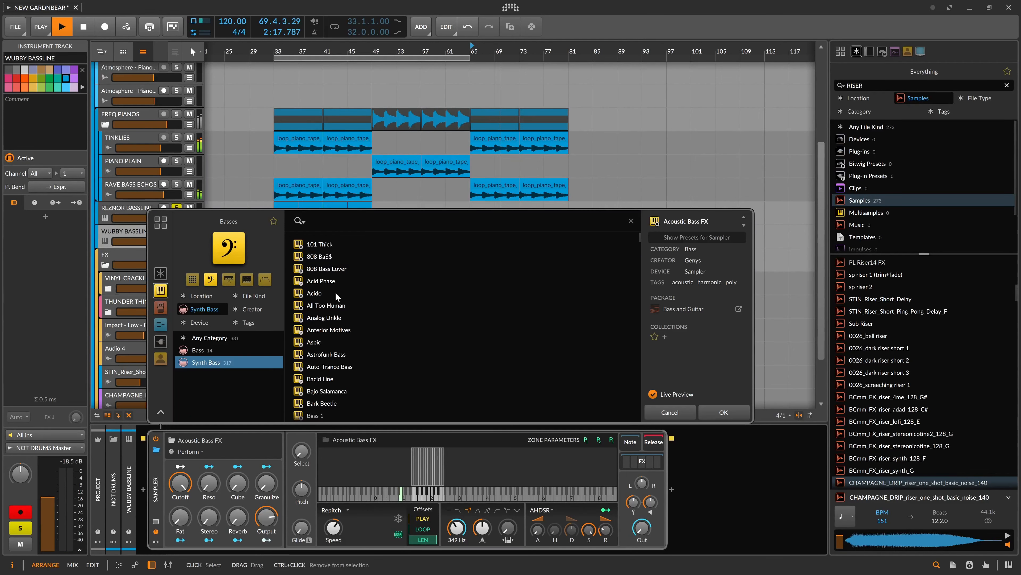
pyautogui.click(354, 244)
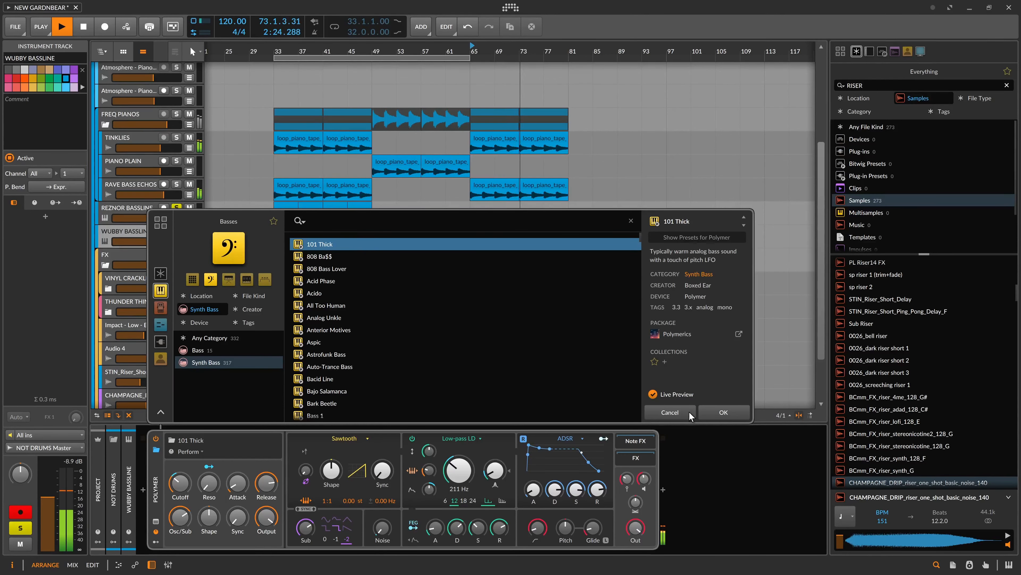
pyautogui.press('space')
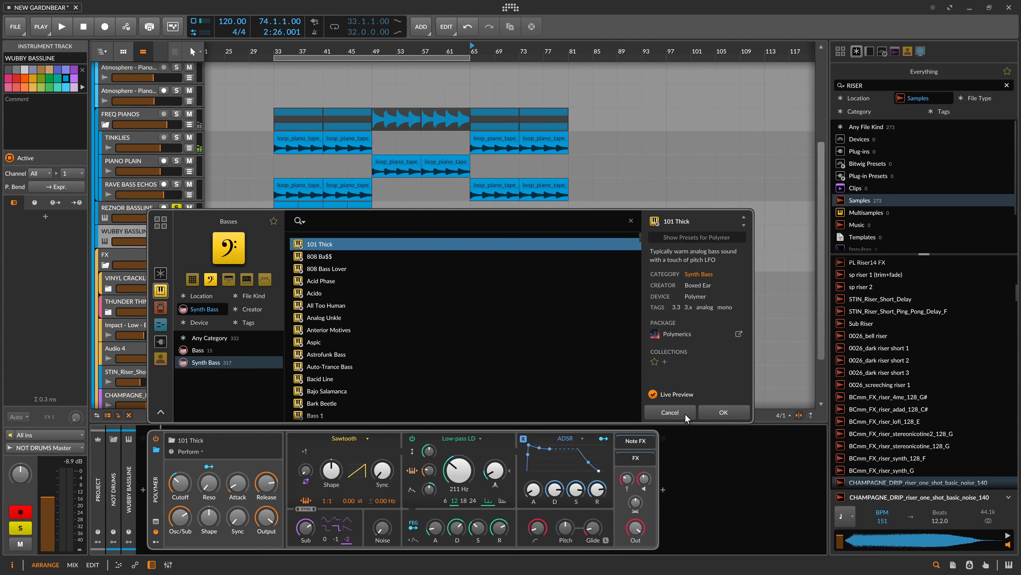
pyautogui.click(368, 257)
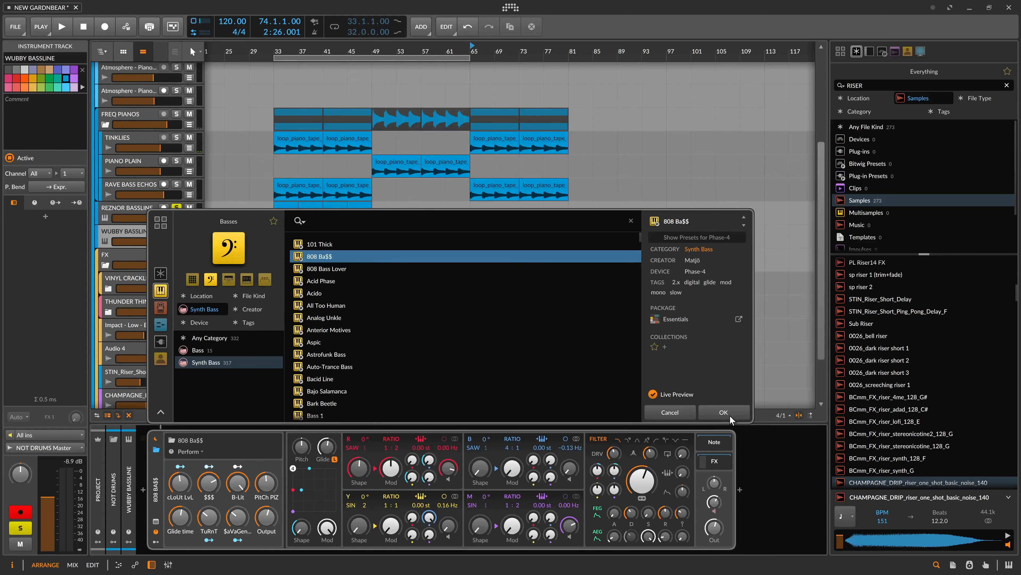
pyautogui.press('space')
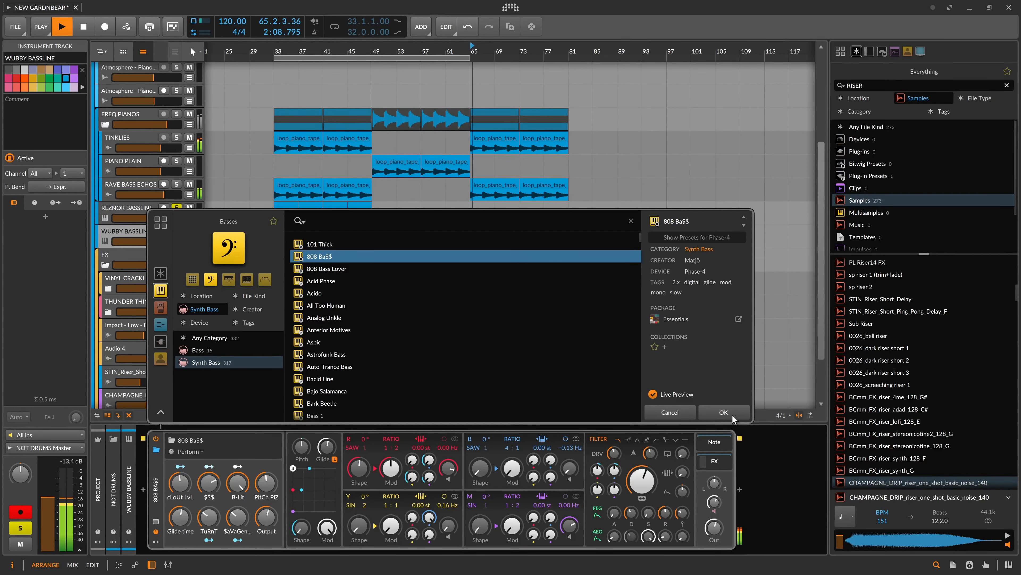
pyautogui.click(684, 414)
# Transpose all notes in the bar 65 WUBBY BASSLINE clip up one octave
pyautogui.click(509, 236)
pyautogui.press('space')
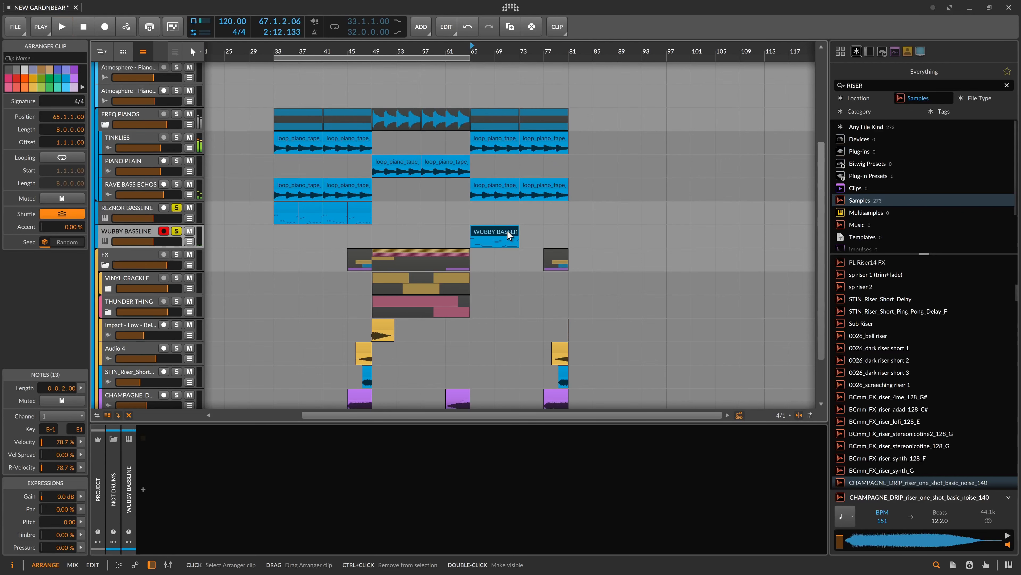
pyautogui.doubleClick(508, 236)
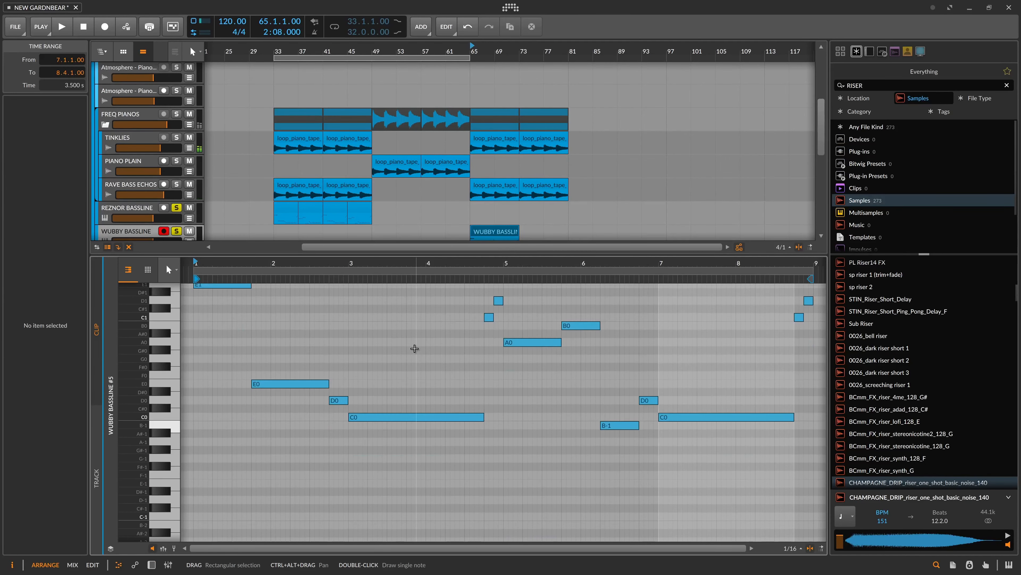
pyautogui.scroll(3, 423, 358)
pyautogui.hotkey('ctrl', 'a')
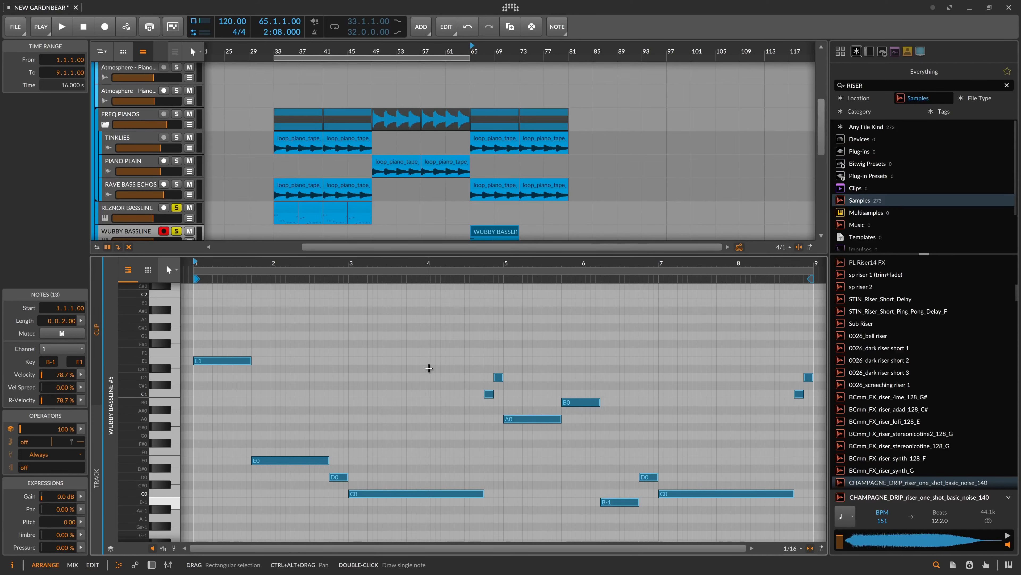
pyautogui.hotkey('shift', 'Up')
pyautogui.scroll(2, 429, 368)
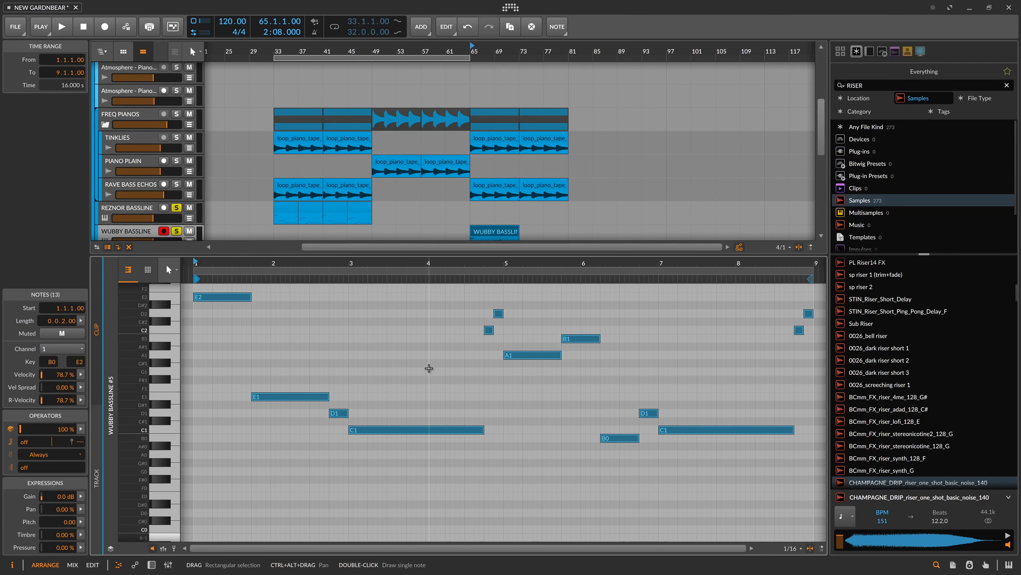
# Browse the Basses presets for the WUBBY BASSLINE device chain and audition 808 Bass Lover with the transposed clip
pyautogui.click(488, 233)
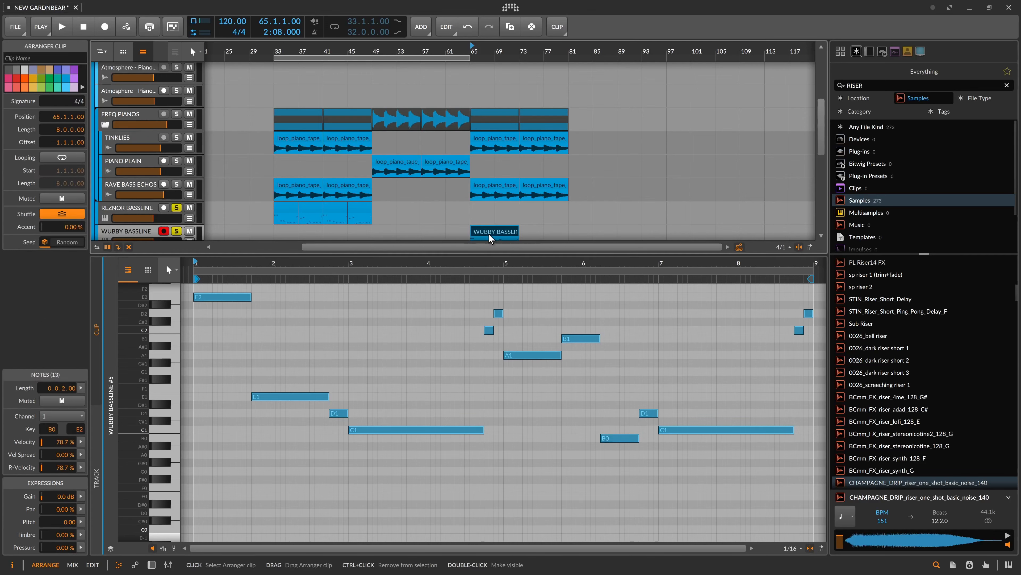
pyautogui.press('space')
pyautogui.press('d')
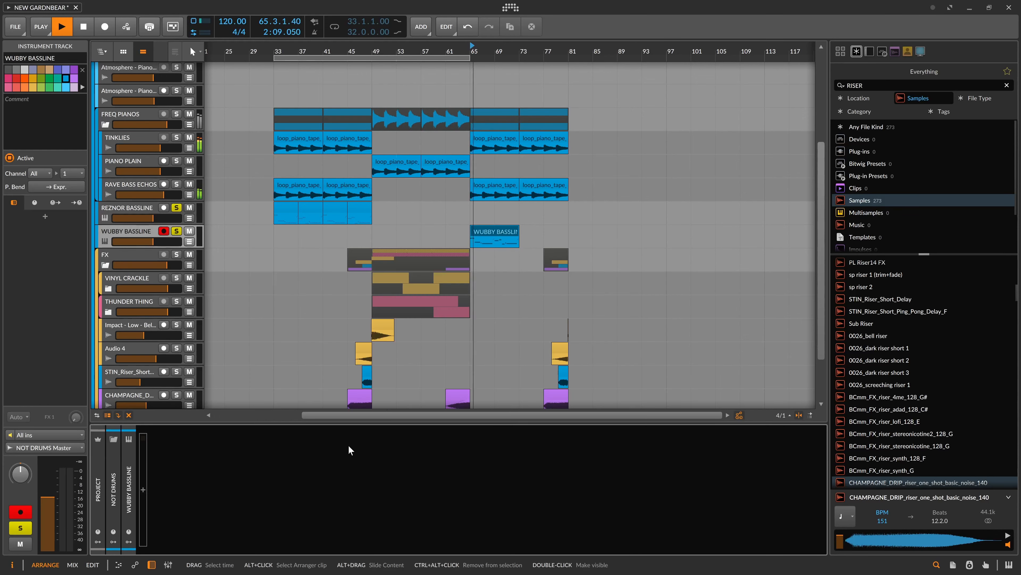
pyautogui.click(142, 489)
pyautogui.click(211, 282)
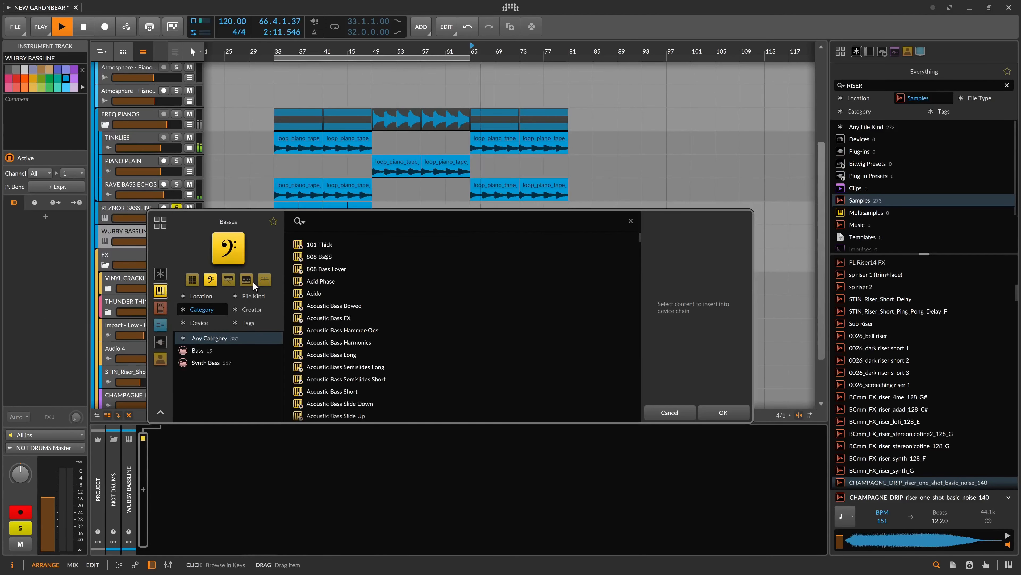
pyautogui.click(344, 269)
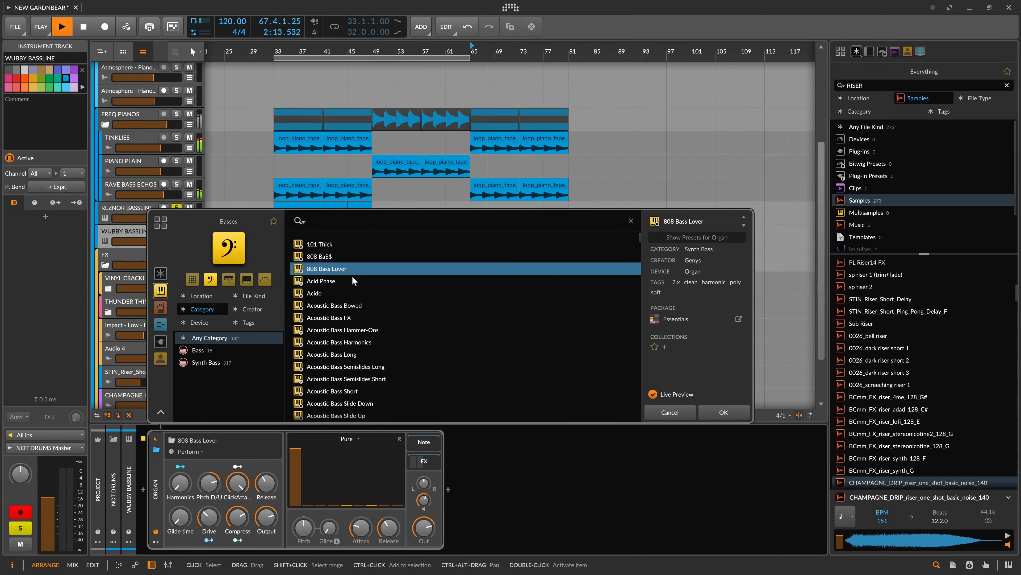
pyautogui.press('space')
pyautogui.press('space')
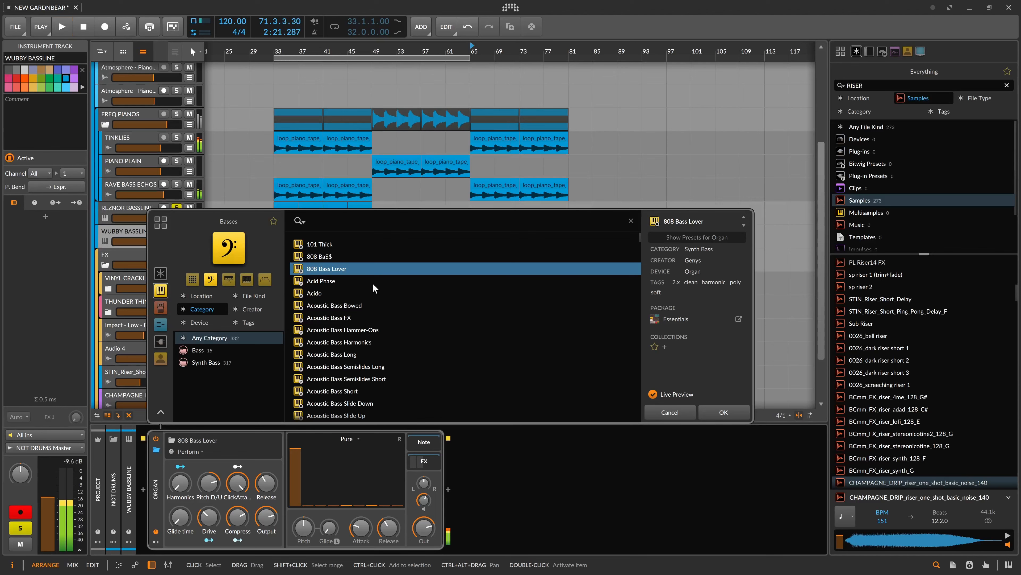
# Audition the presets Acid Phase, Acido, Acoustic Bass Bowed and Acoustic Bass Harmonics on the bassline
pyautogui.click(373, 282)
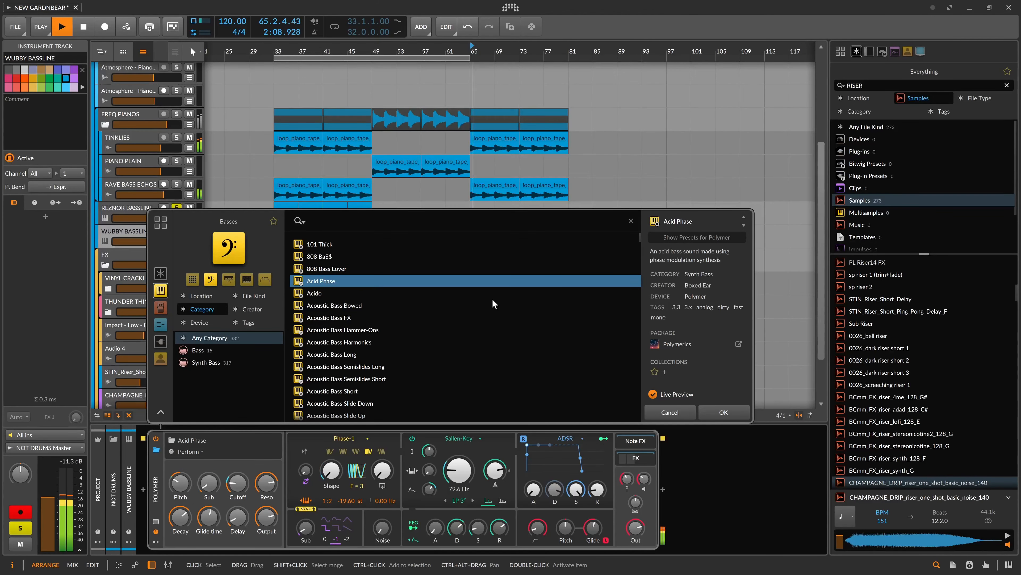
pyautogui.click(532, 296)
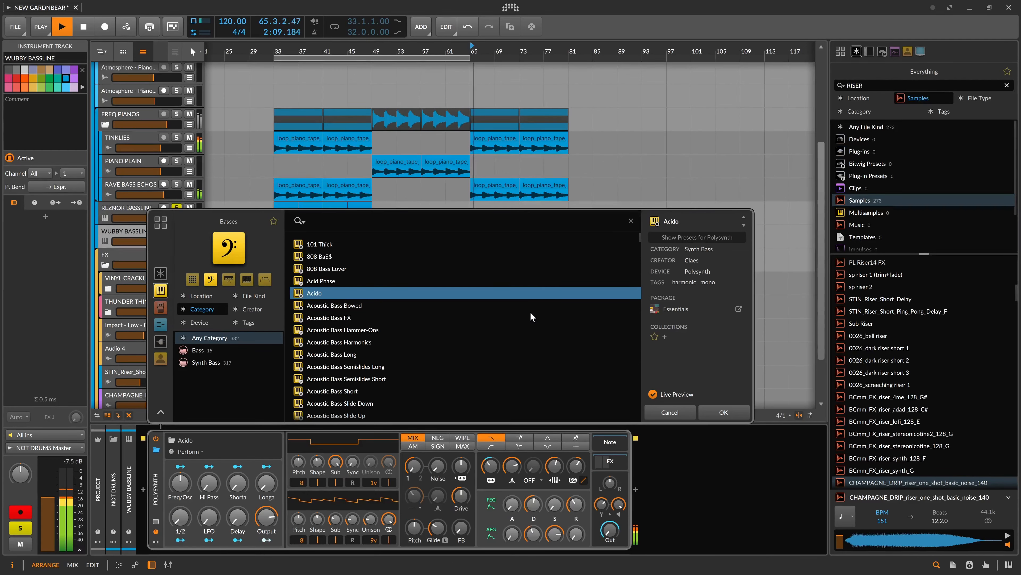
pyautogui.click(548, 307)
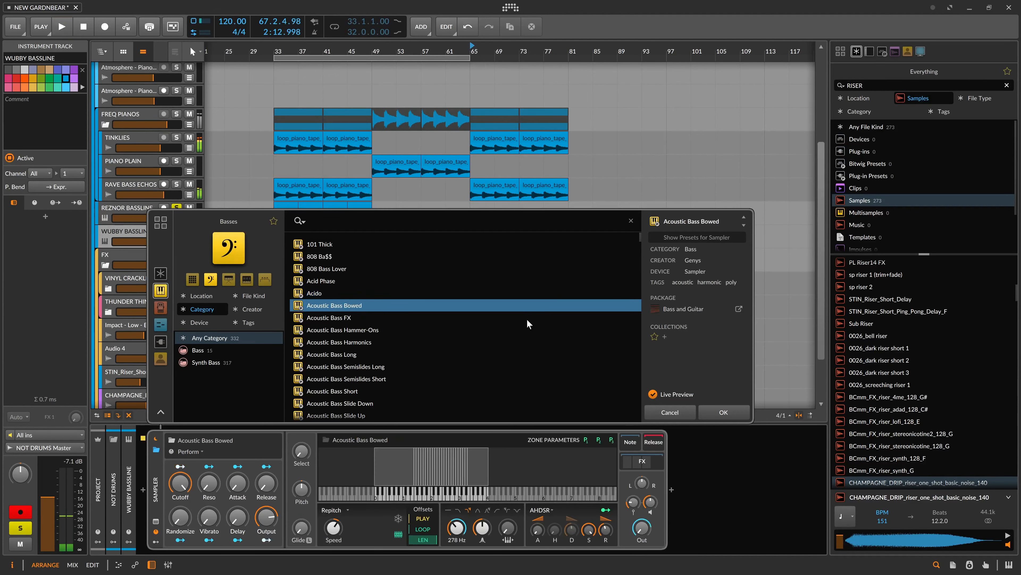
pyautogui.click(496, 342)
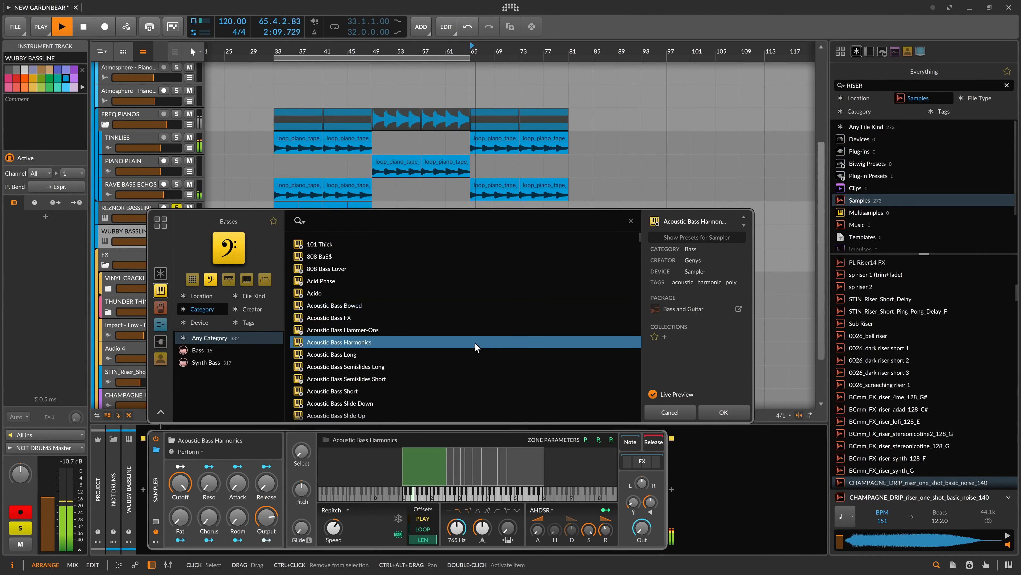
pyautogui.press('space')
# Audition the presets All Too Human, Analog Unkle and Anterior Motives against the section from bar 65
pyautogui.scroll(-3, 474, 342)
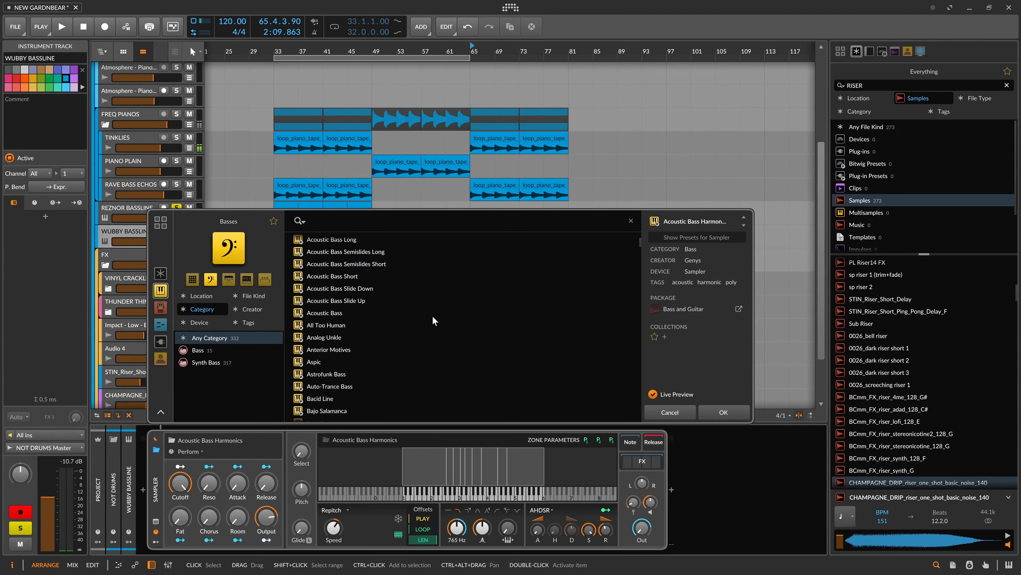
pyautogui.click(437, 327)
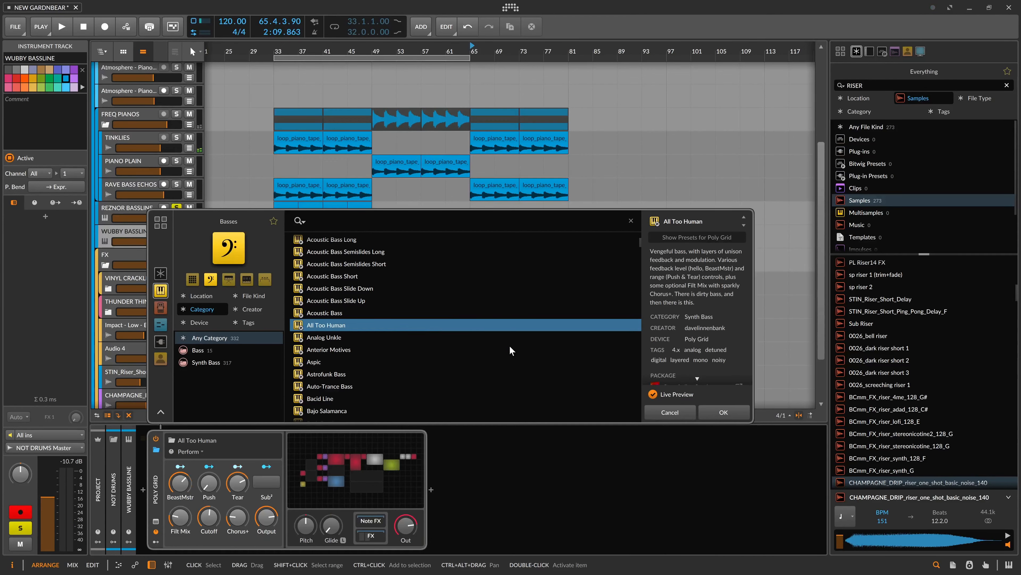
pyautogui.press('space')
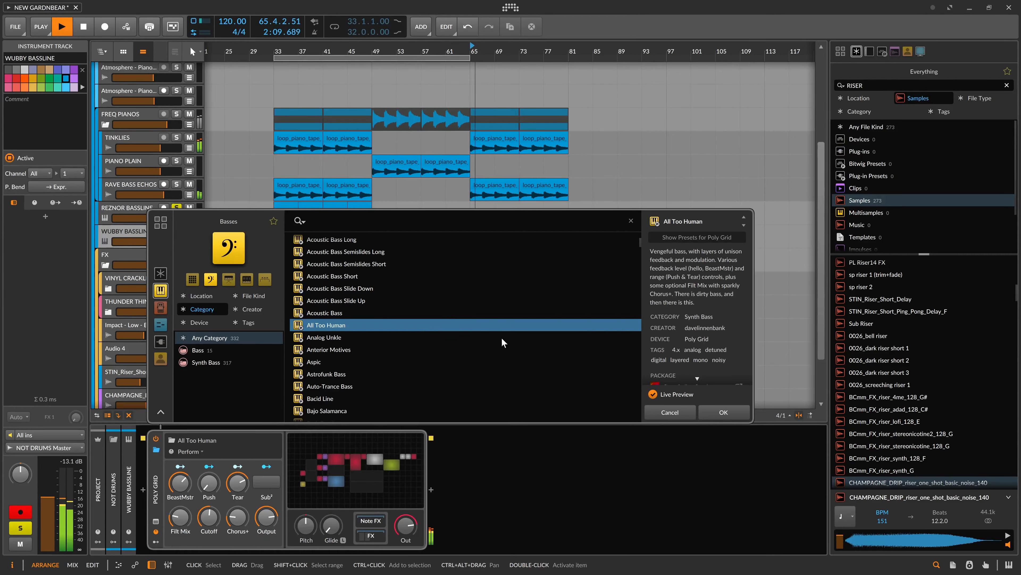
pyautogui.click(512, 337)
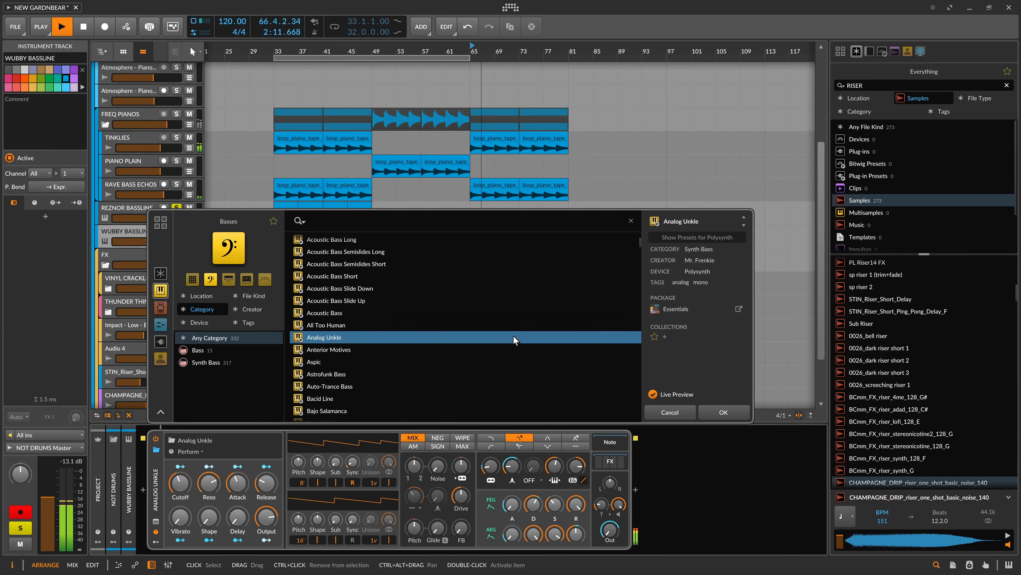
pyautogui.click(525, 347)
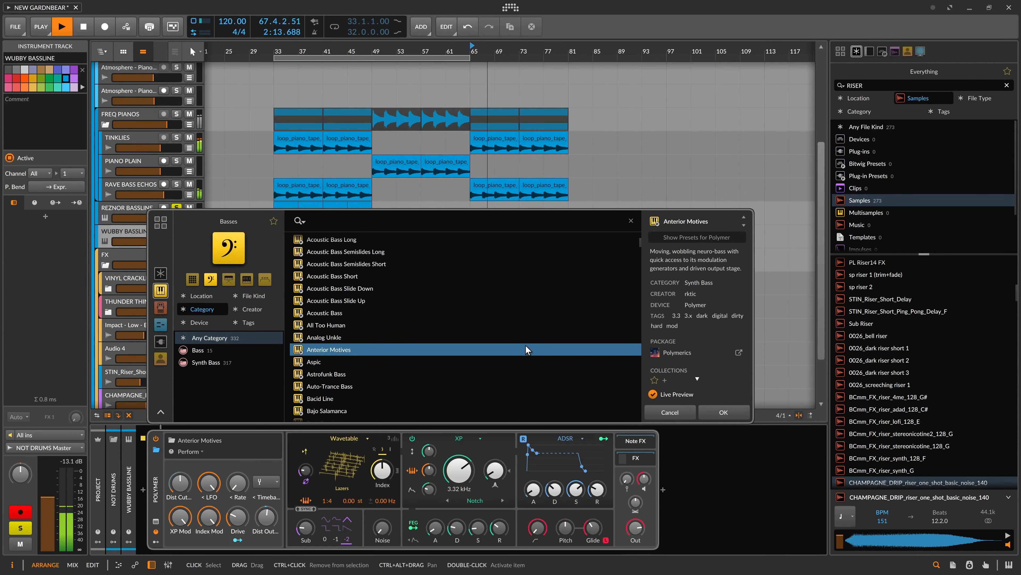
pyautogui.press('space')
pyautogui.press('space')
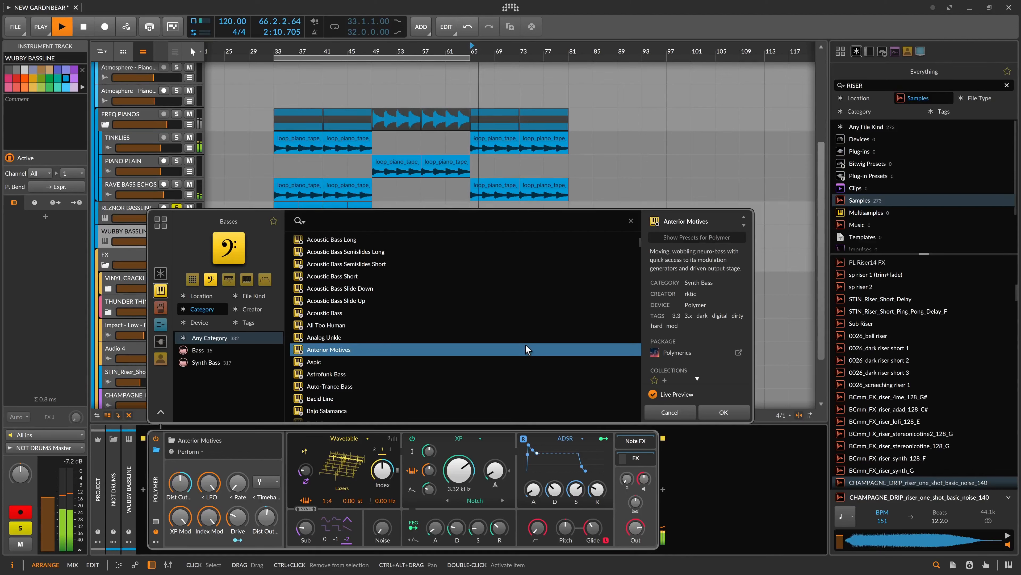
pyautogui.press('space')
# Audition the Aspic and Astrofunk Bass presets on the WUBBY BASSLINE track during playback from bar 65
pyautogui.scroll(-1, 525, 350)
pyautogui.click(525, 349)
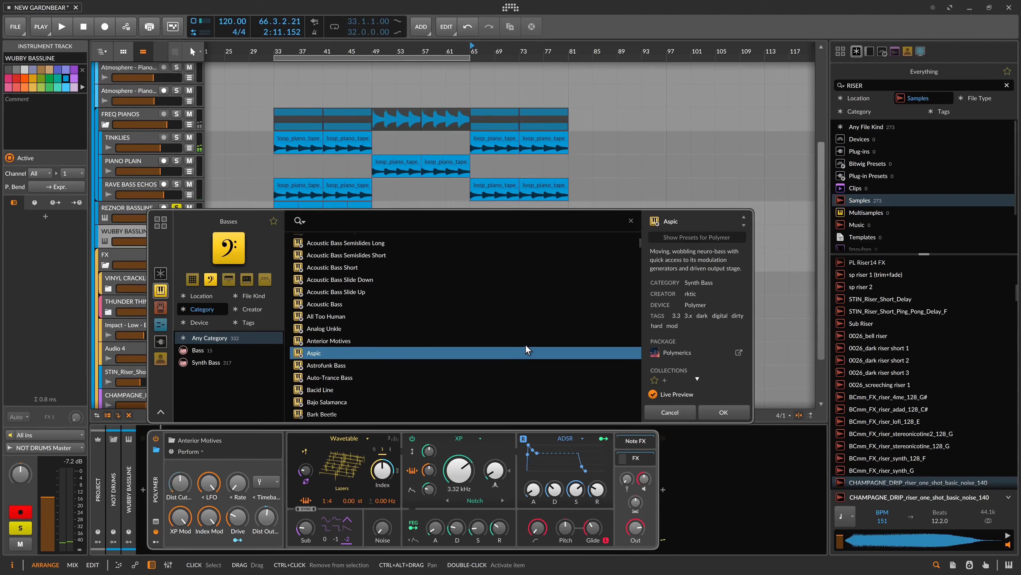
pyautogui.scroll(-2, 525, 349)
pyautogui.press('space')
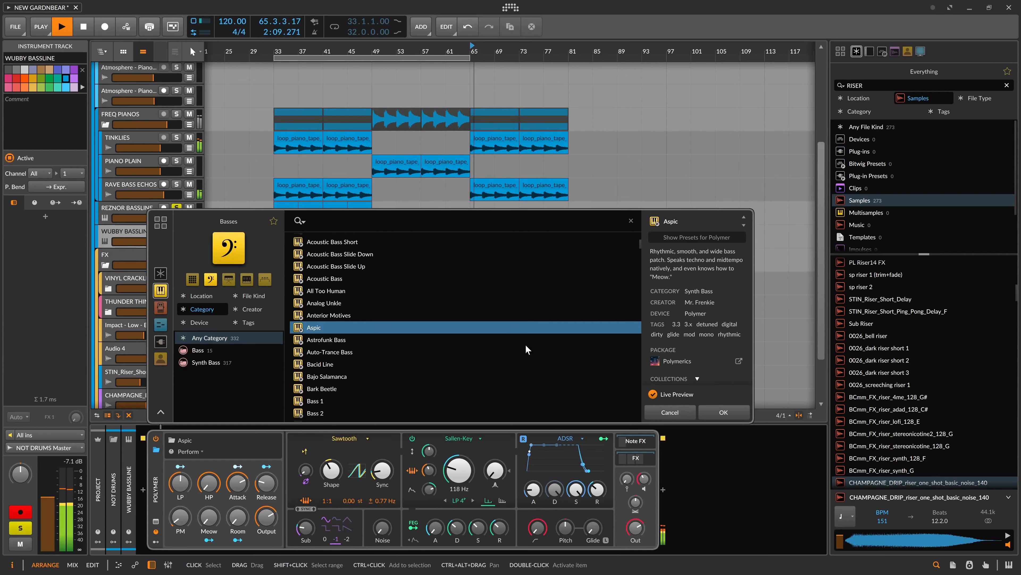
pyautogui.click(525, 343)
pyautogui.scroll(-1, 525, 344)
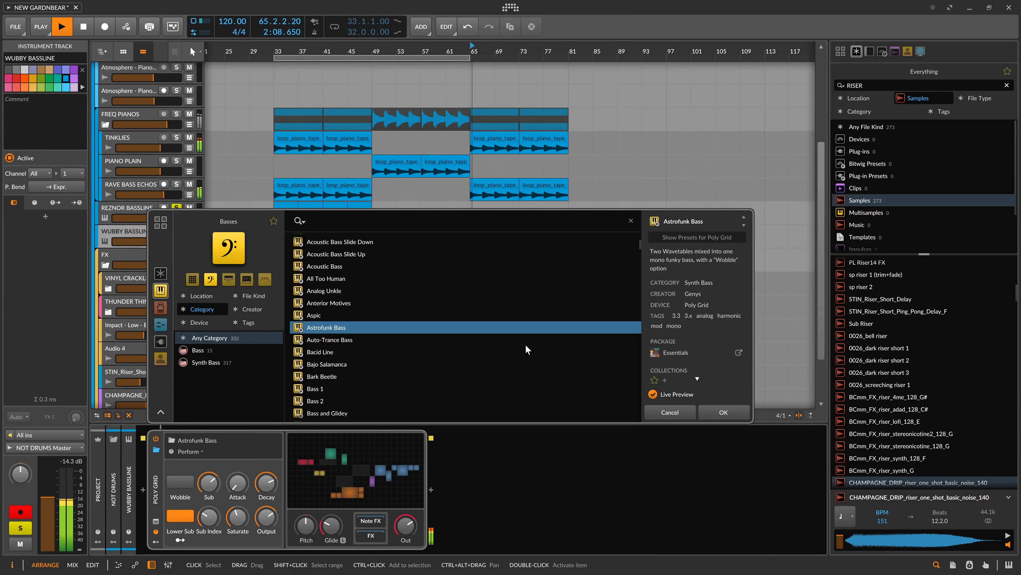
# Audition the Auto-Trance Bass and Bacid Line presets on the WUBBY BASSLINE track from bar 65
pyautogui.press('space')
pyautogui.click(525, 344)
pyautogui.scroll(-1, 525, 344)
pyautogui.press('space')
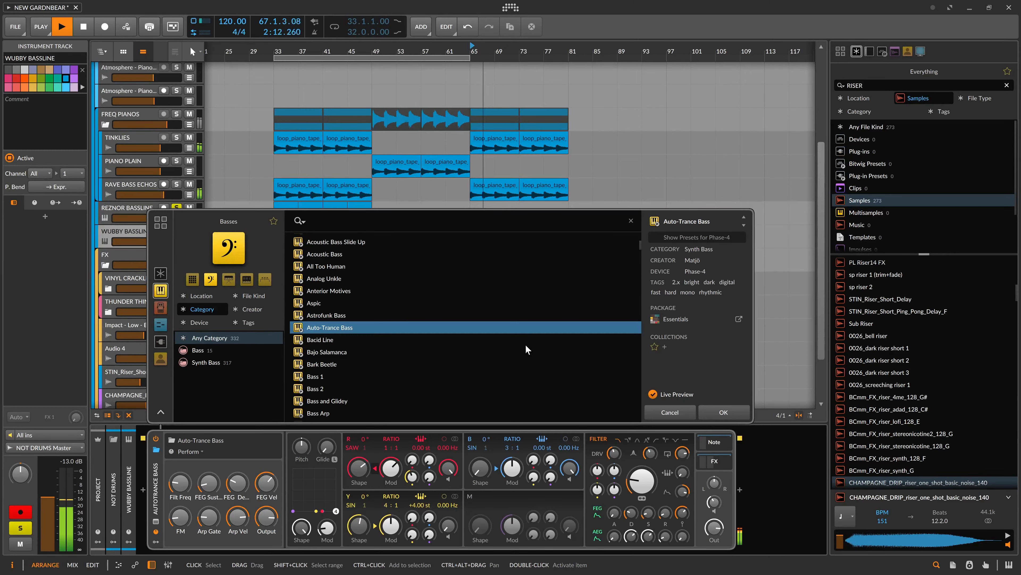
pyautogui.press('space')
pyautogui.click(525, 344)
pyautogui.scroll(-1, 525, 344)
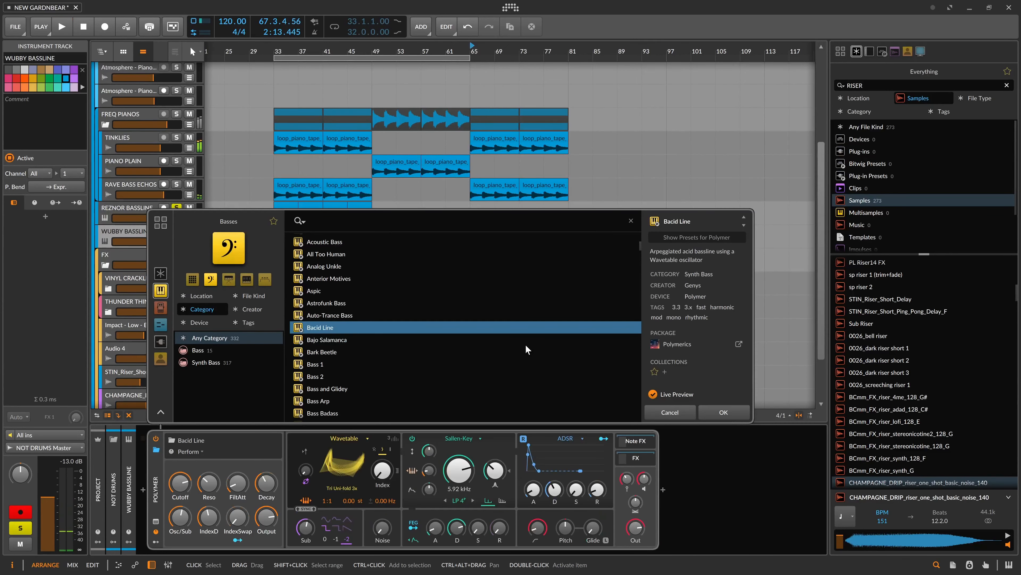
pyautogui.press('space')
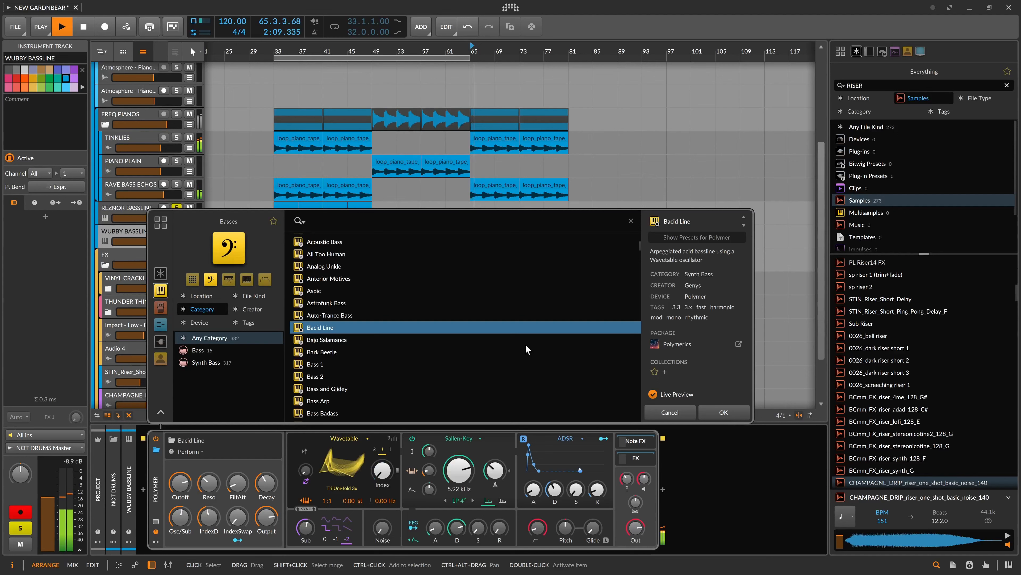
pyautogui.press('space')
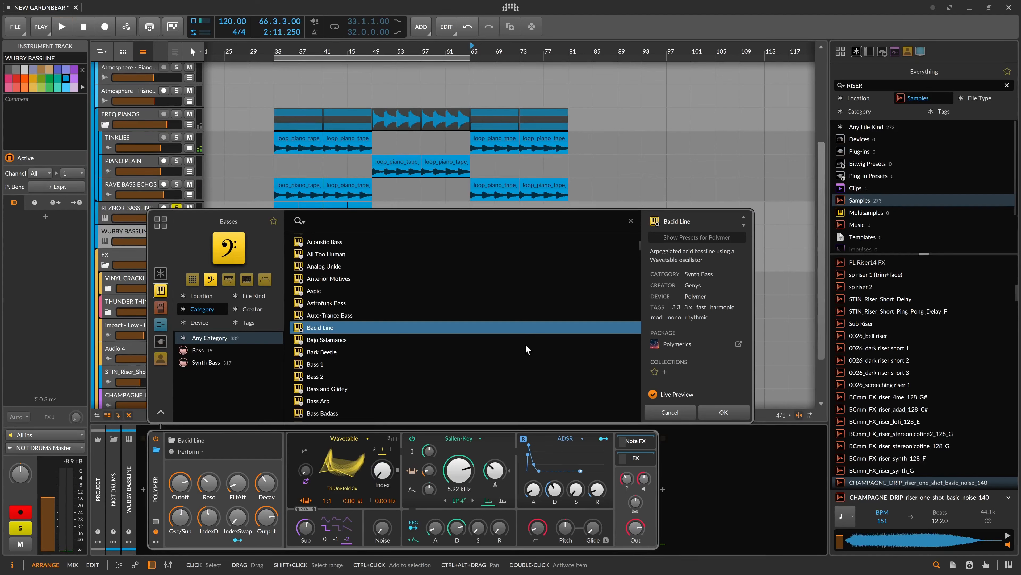
# Audition Bajo Salamanca and Bark Beetle against the section from bar 65, and load Bark Beetle on the bassline track
pyautogui.press('Down')
pyautogui.press('space')
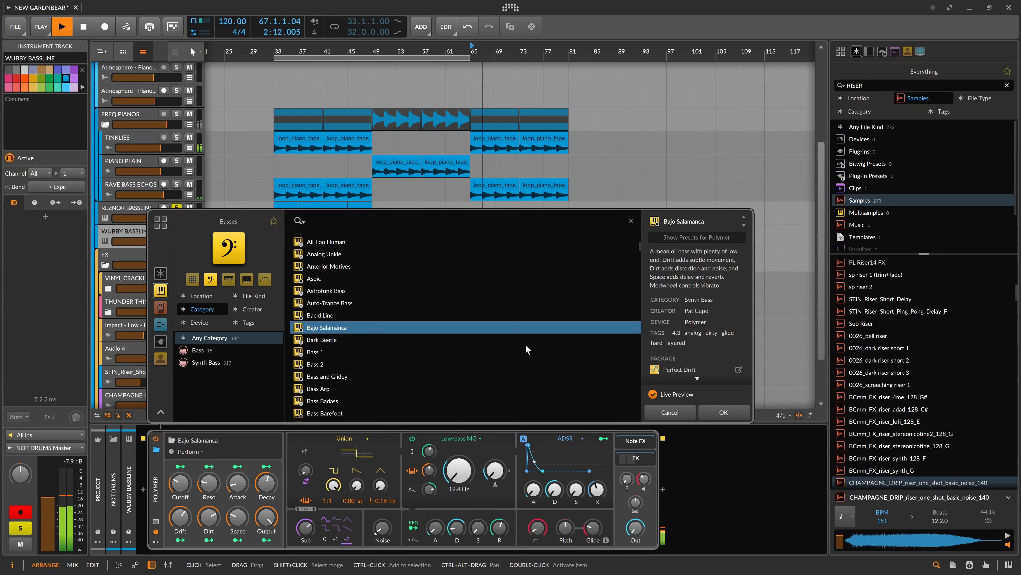
pyautogui.press('Down')
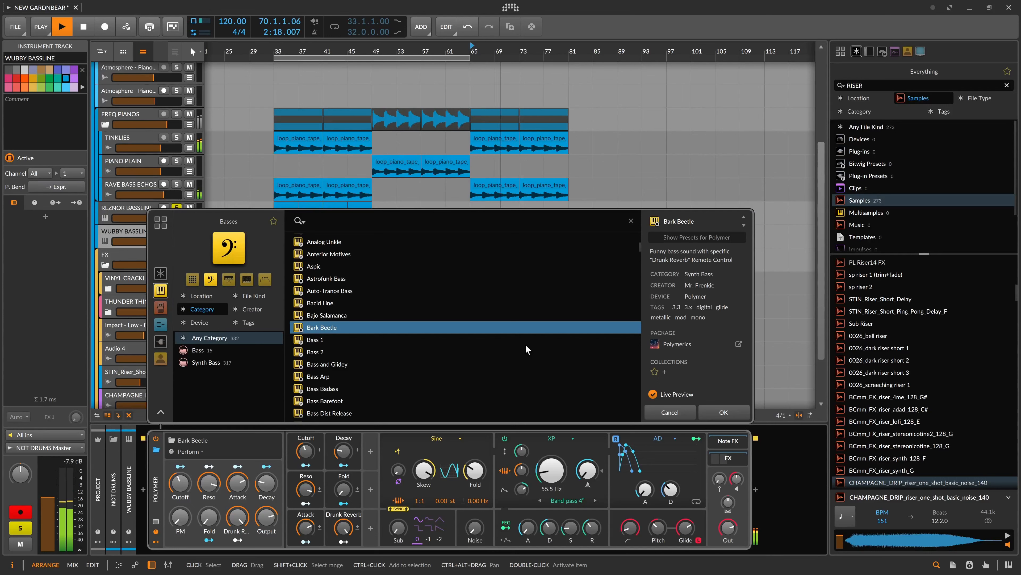
pyautogui.press('space')
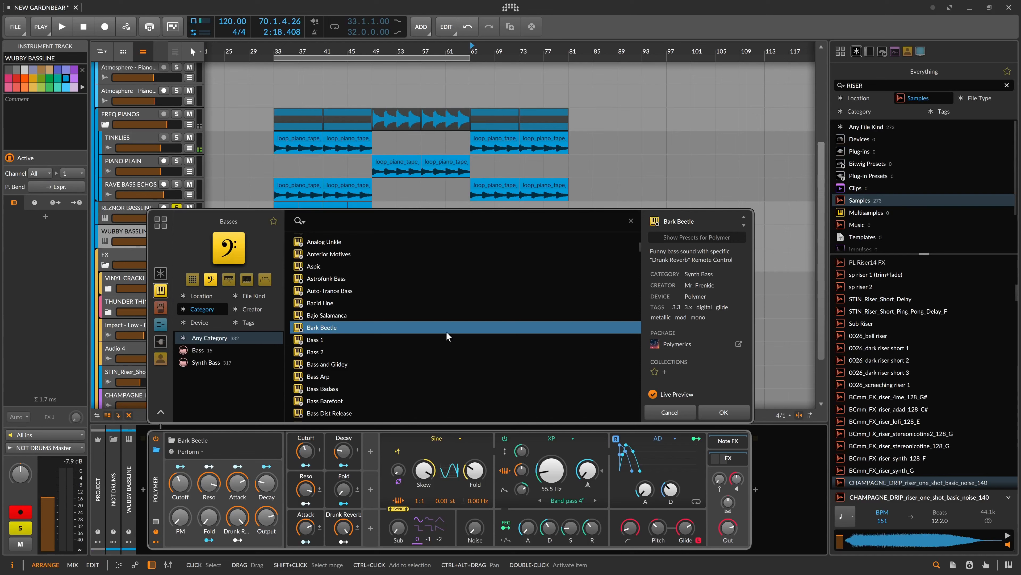
pyautogui.click(711, 414)
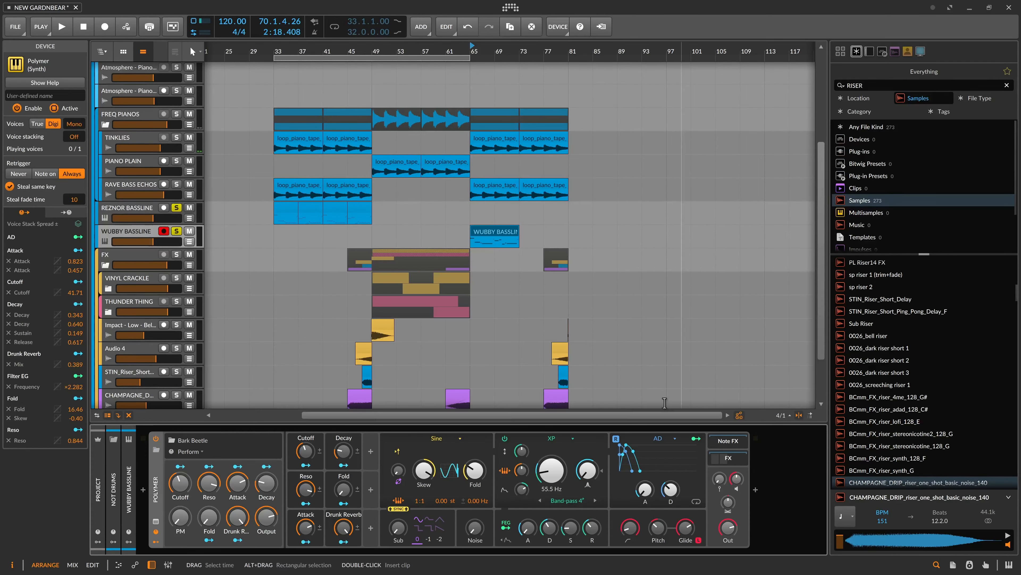
# Reopen the preset browser for the bassline device and filter it to Synth Bass presets for Polymer
pyautogui.click(156, 450)
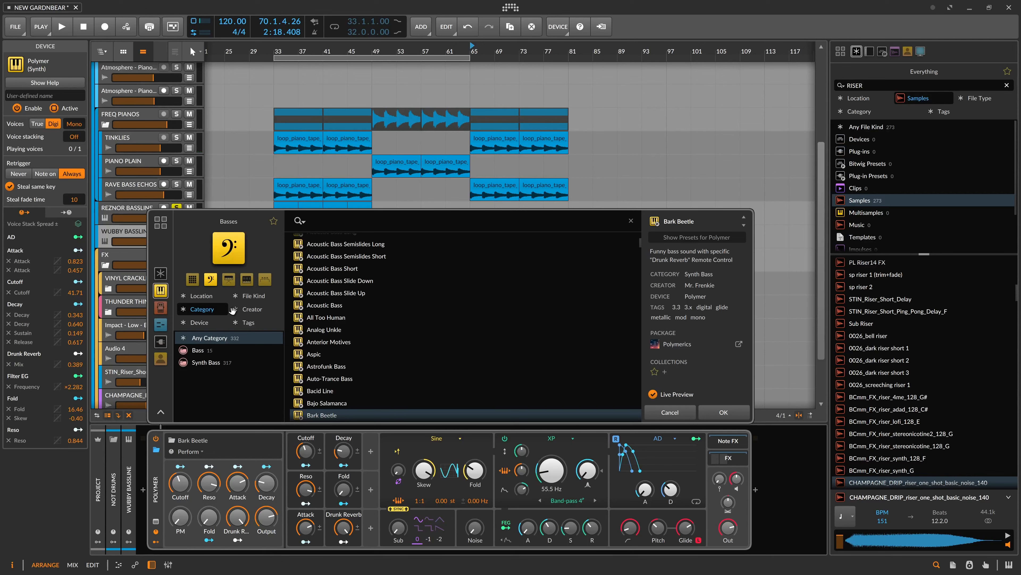
pyautogui.scroll(-1, 372, 315)
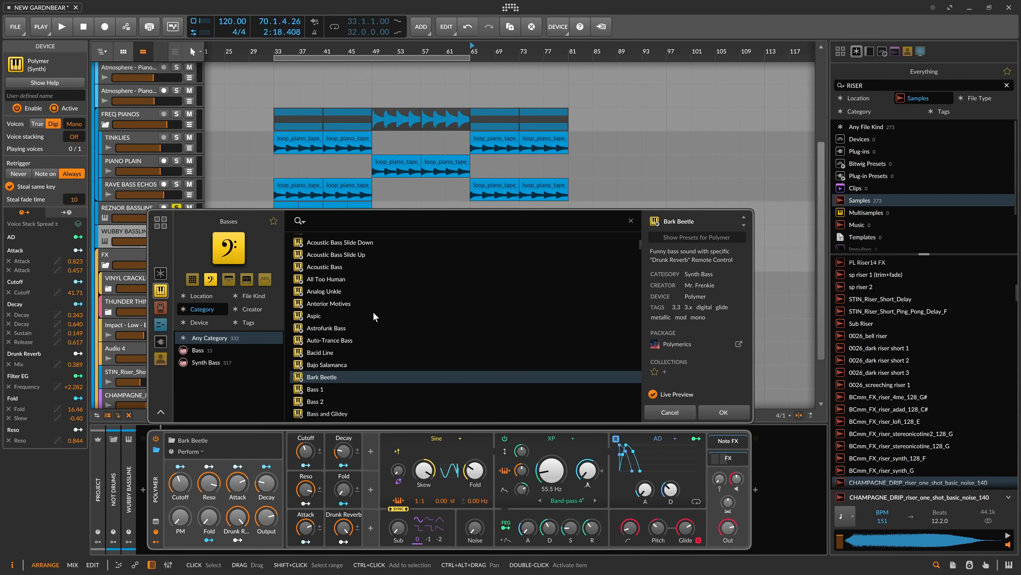
pyautogui.scroll(-8, 370, 312)
pyautogui.click(224, 362)
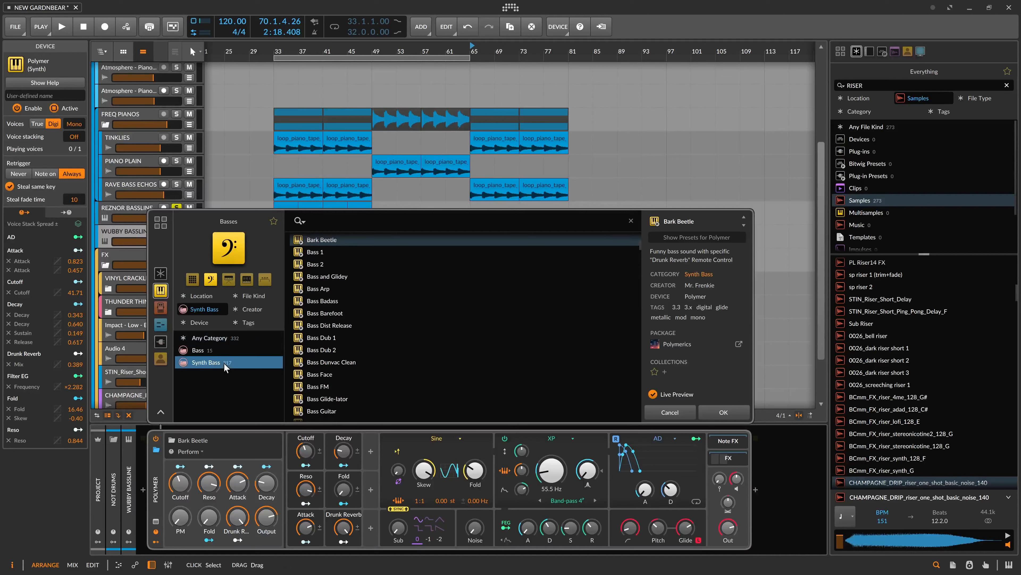
pyautogui.click(342, 253)
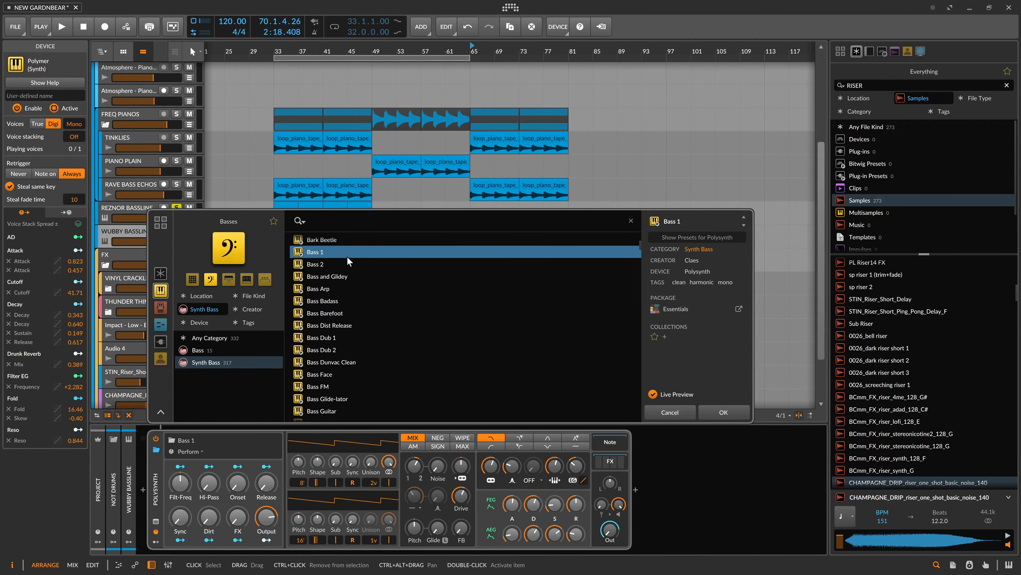
pyautogui.click(356, 240)
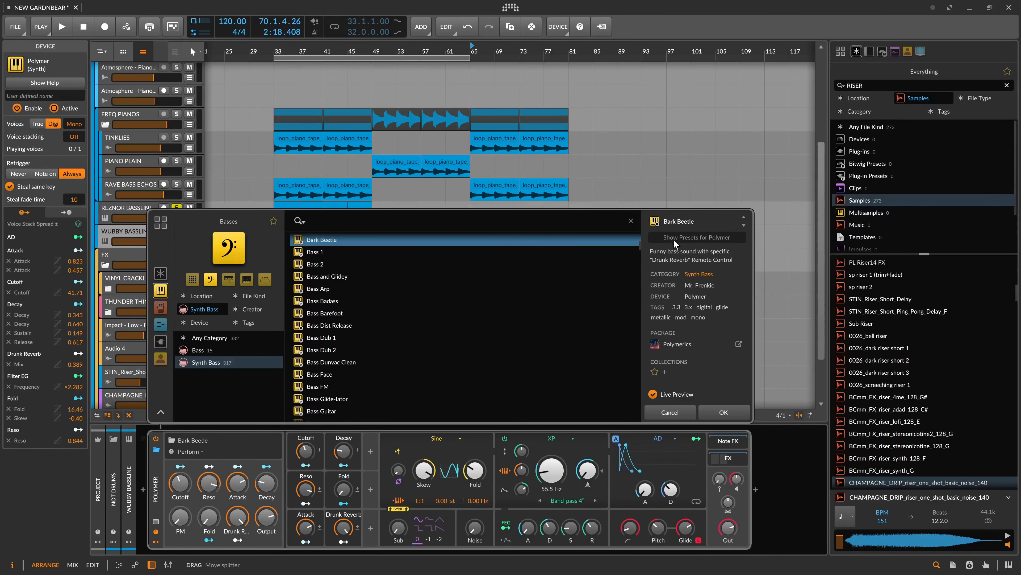
pyautogui.click(699, 241)
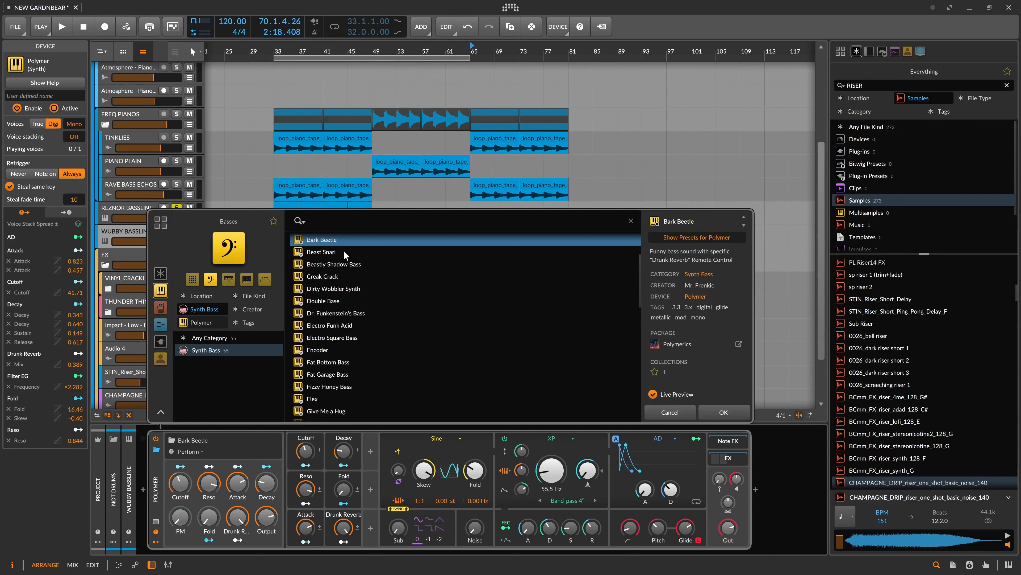
# Audition the Polymer presets Beast Snarl, Beastly Shadow Bass and Creak Crack during playback from bar 65
pyautogui.press('space')
pyautogui.click(344, 252)
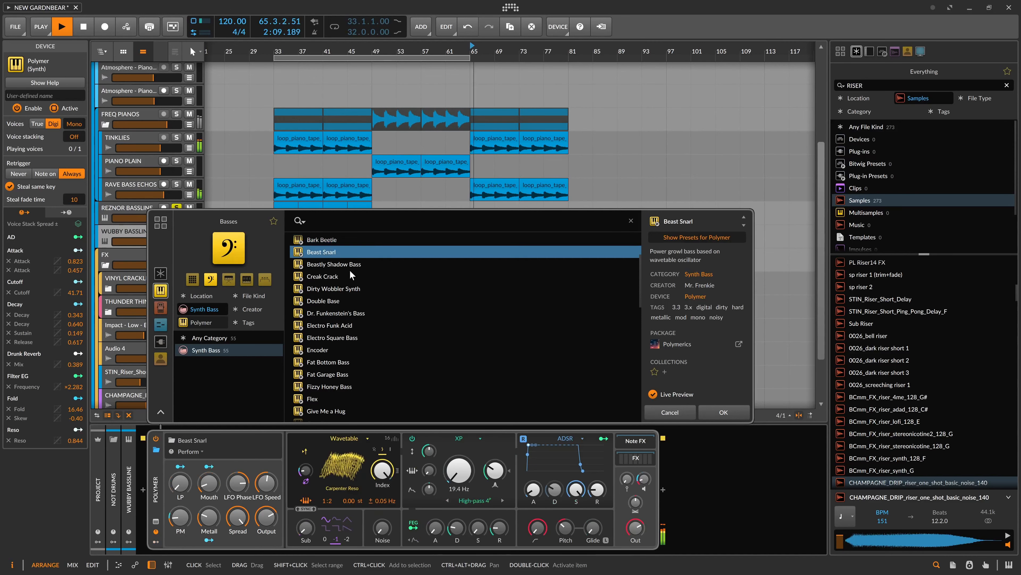
pyautogui.click(363, 263)
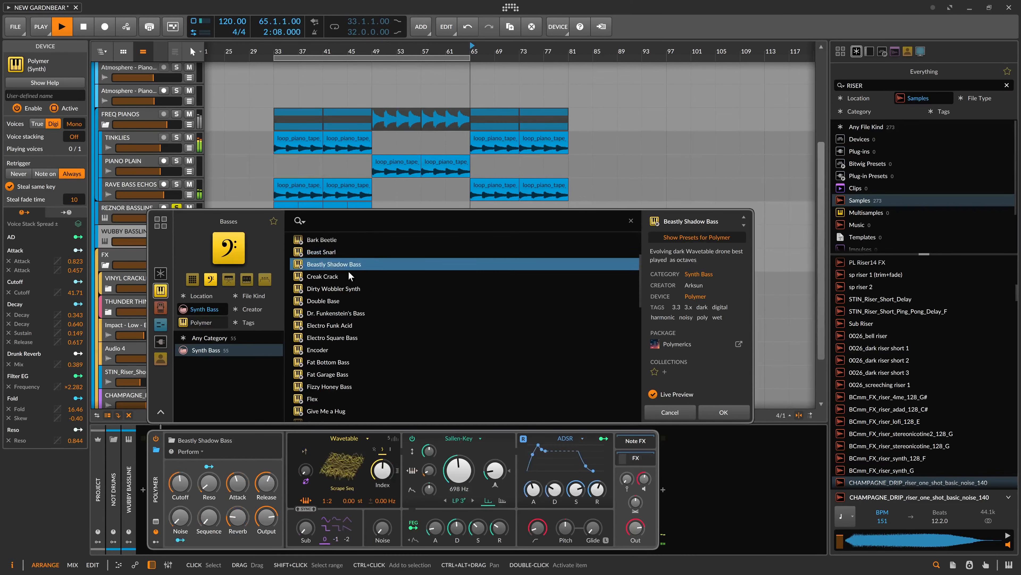
pyautogui.click(341, 277)
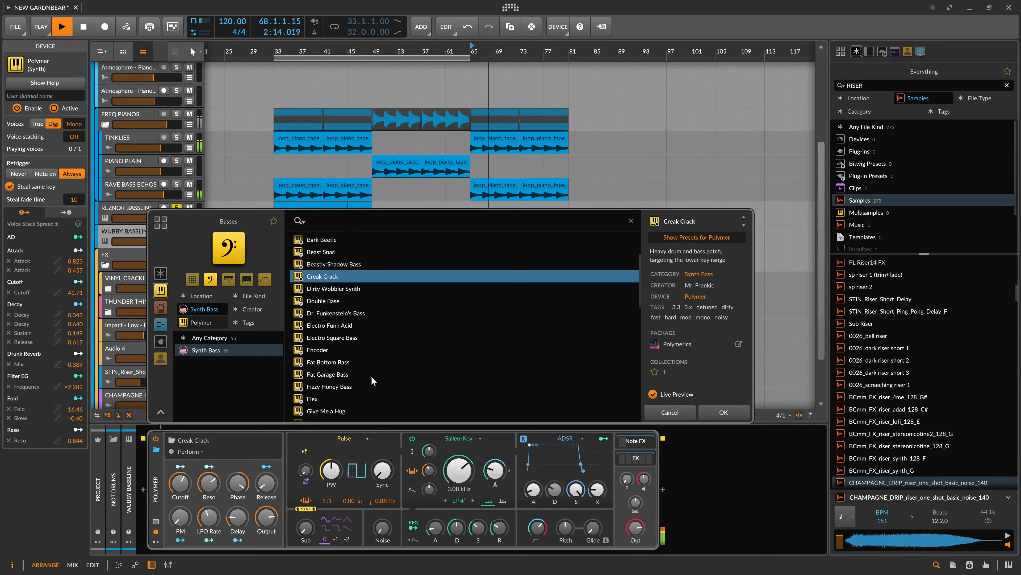
pyautogui.press('space')
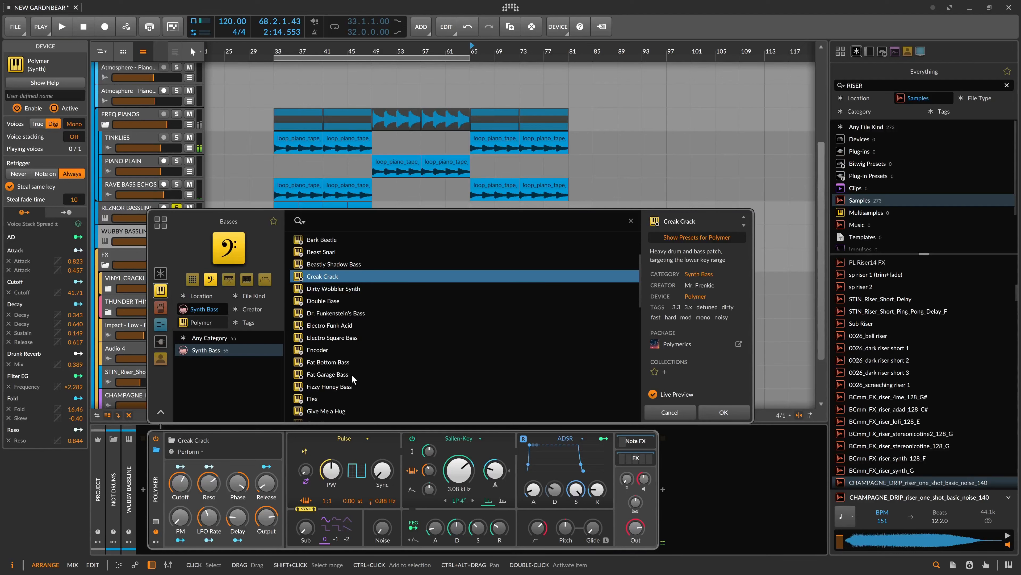
# Audition the Polymer presets Fat Garage Bass, Fat Bottom Bass and Encoder on the bassline
pyautogui.click(353, 374)
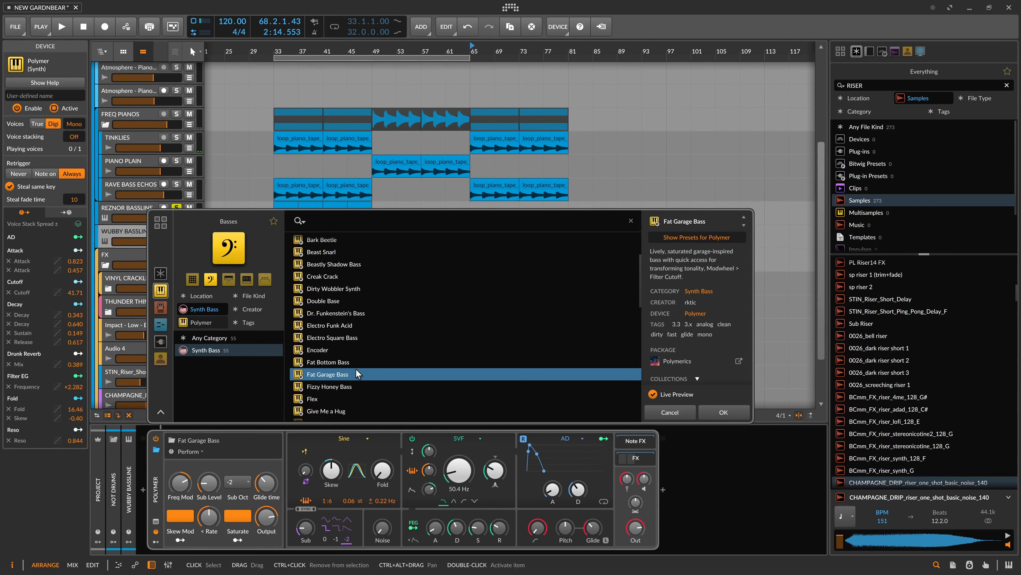
pyautogui.press('space')
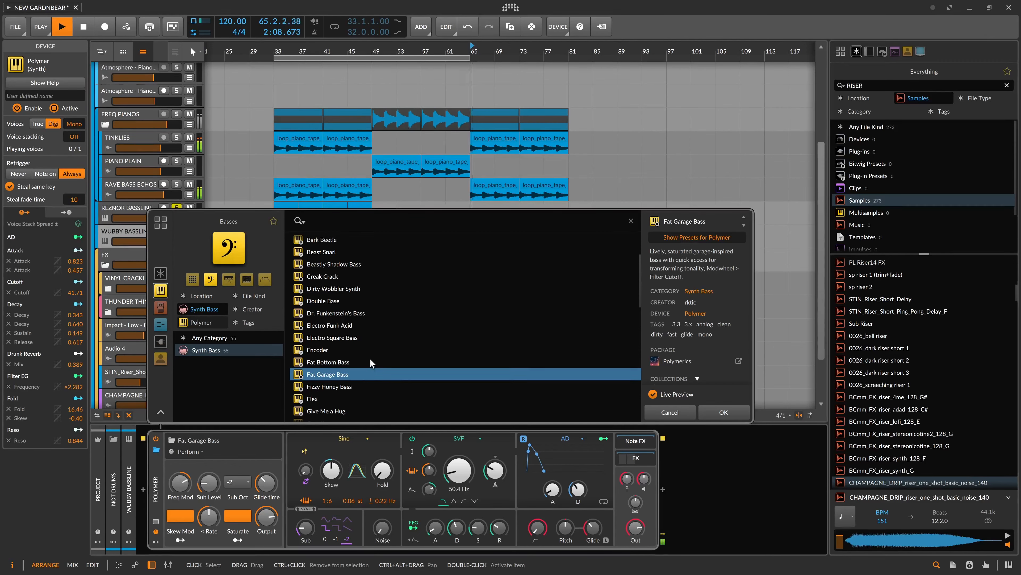
pyautogui.click(370, 361)
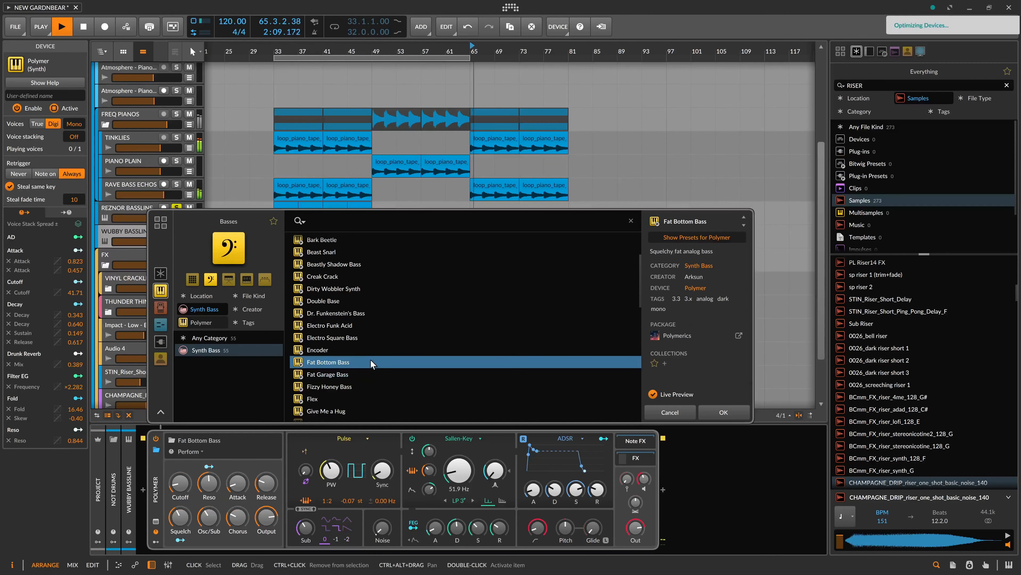
pyautogui.click(384, 349)
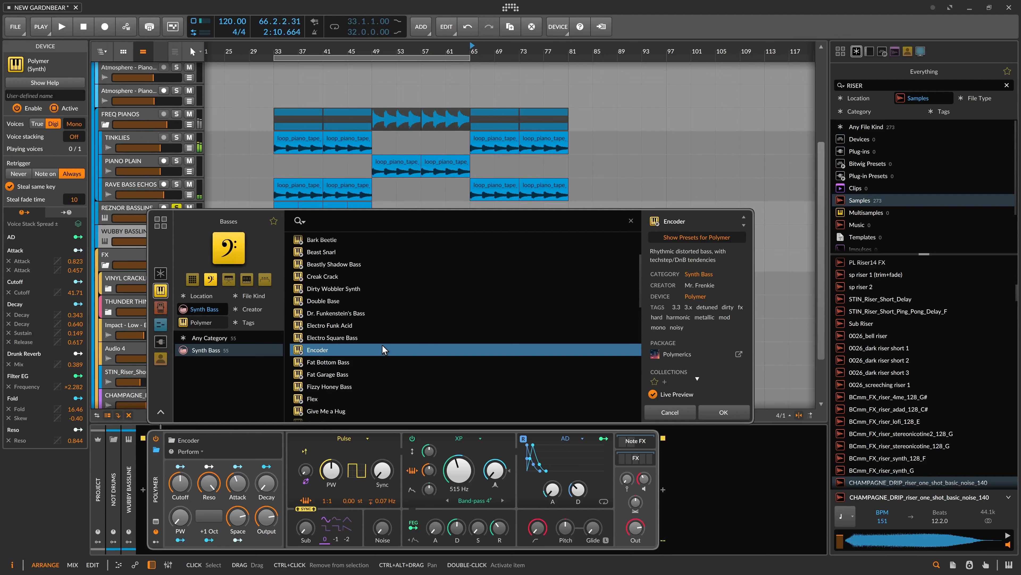
pyautogui.press('space')
pyautogui.press('space')
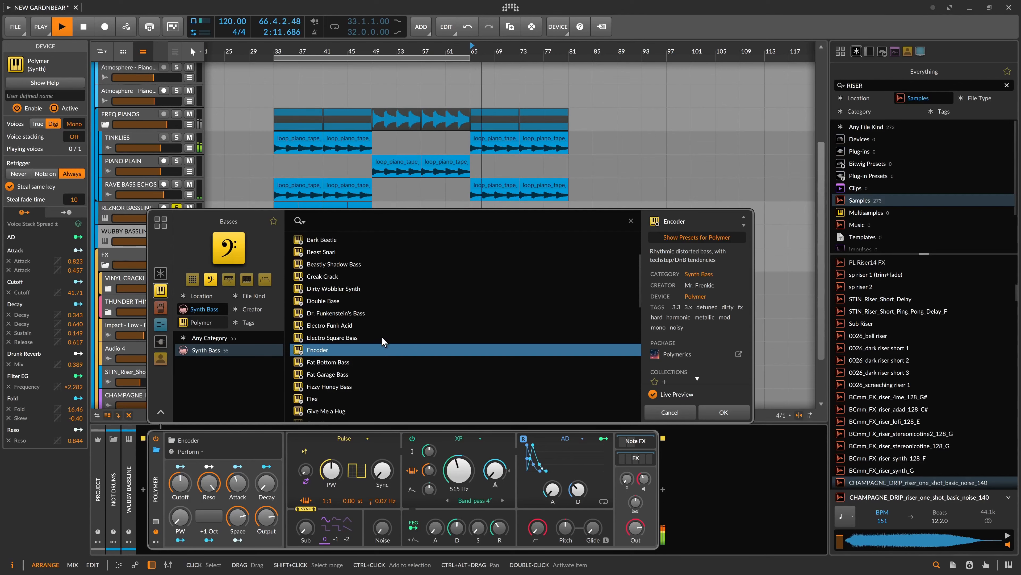
# Audition Electro Square Bass, Electro Funk Acid and Dr. Funkenstein's Bass, restarting playback from bar 65 for each preset
pyautogui.click(384, 338)
pyautogui.press('space')
pyautogui.press('space')
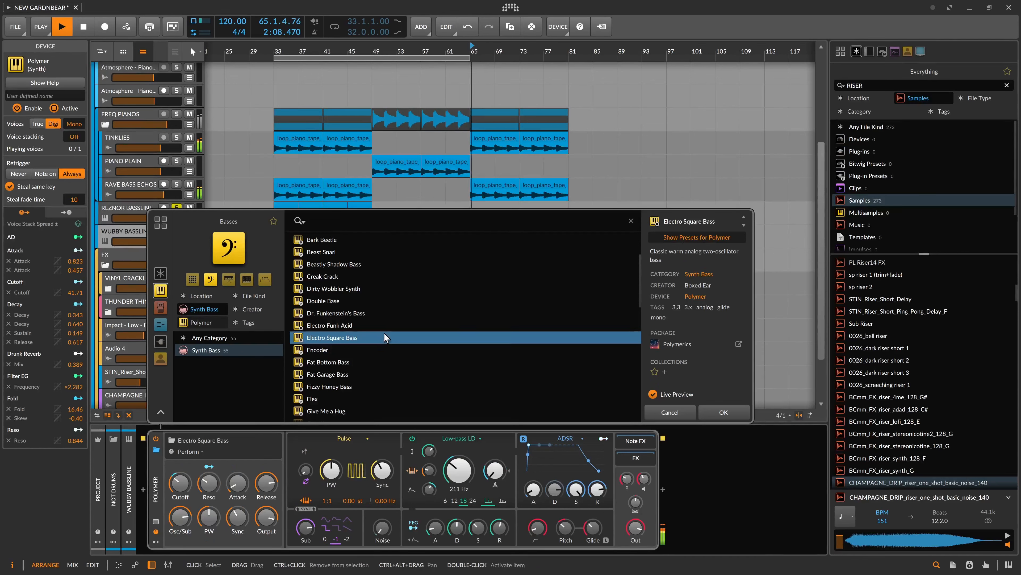
pyautogui.click(386, 326)
pyautogui.press('space')
pyautogui.press('space')
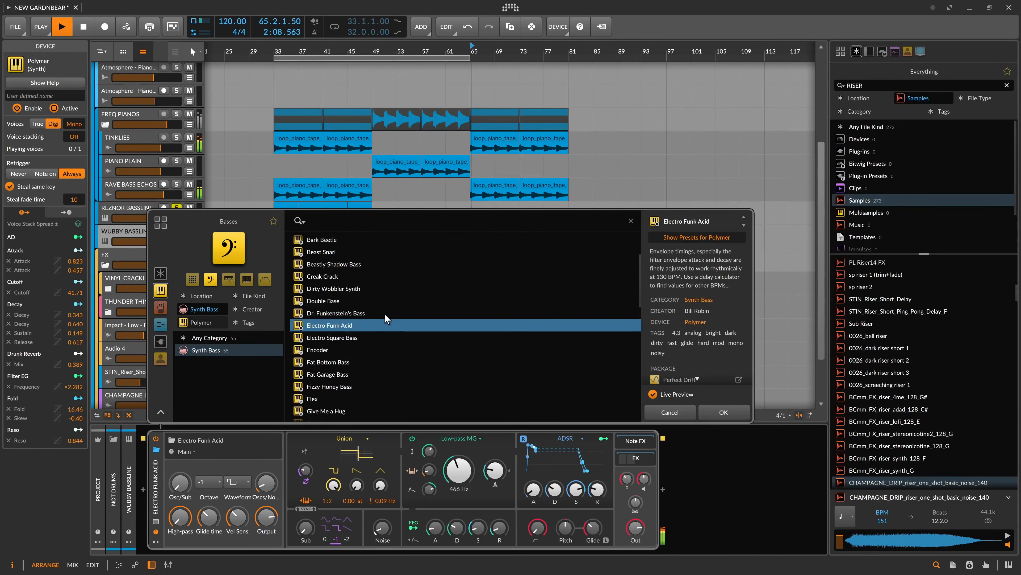
pyautogui.click(384, 314)
pyautogui.press('space')
pyautogui.press('space')
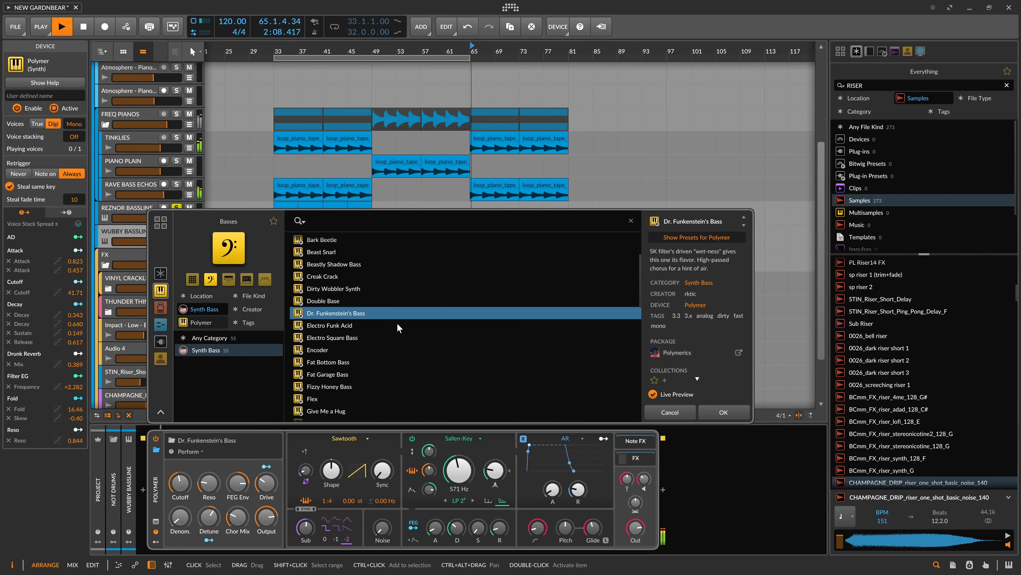
# Audition the Double Base and Dirty Wobbler Synth presets, and listen to Creak Crack again from bar 65
pyautogui.click(386, 302)
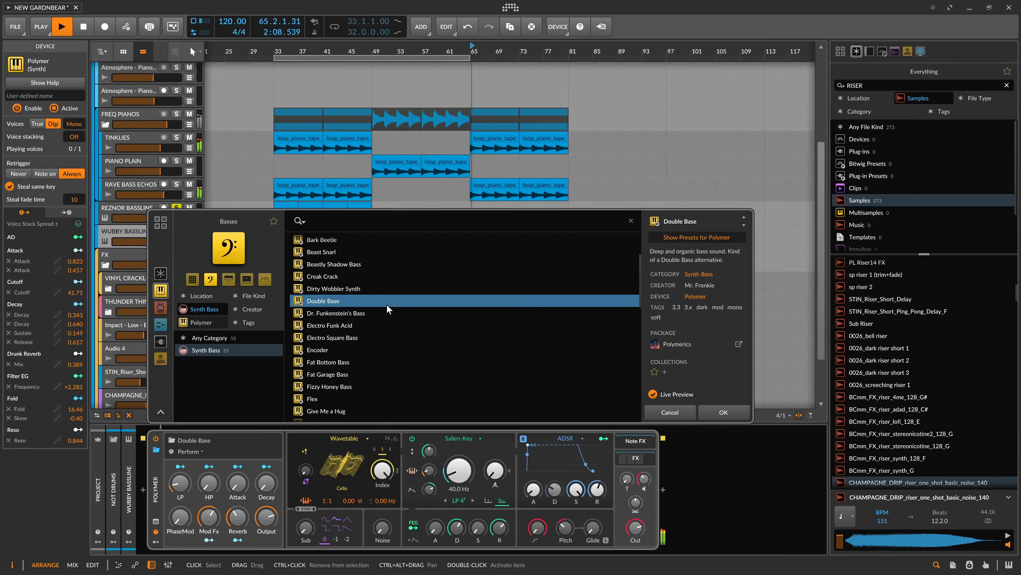
pyautogui.click(385, 289)
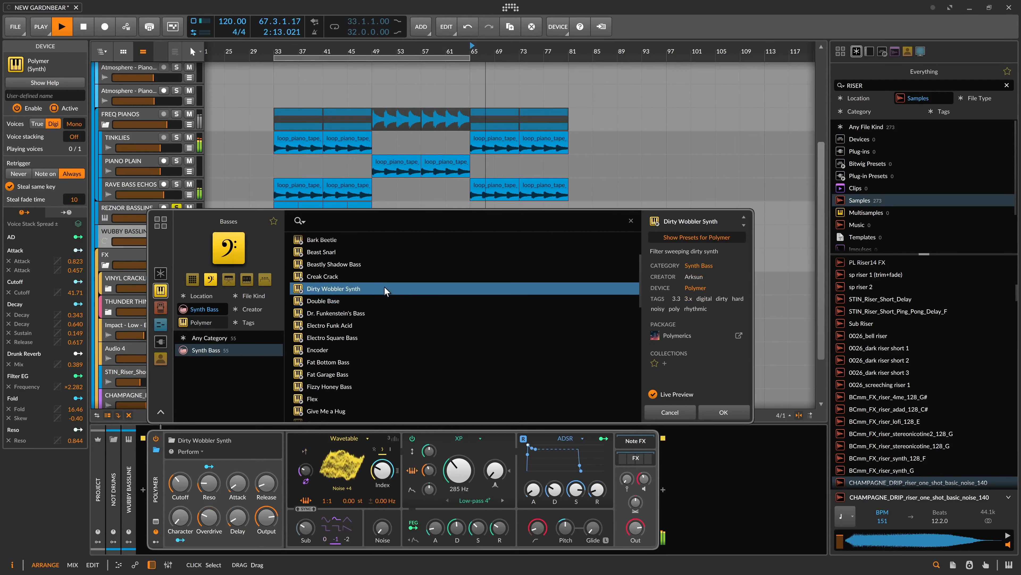
pyautogui.click(398, 277)
pyautogui.press('space')
pyautogui.press('space')
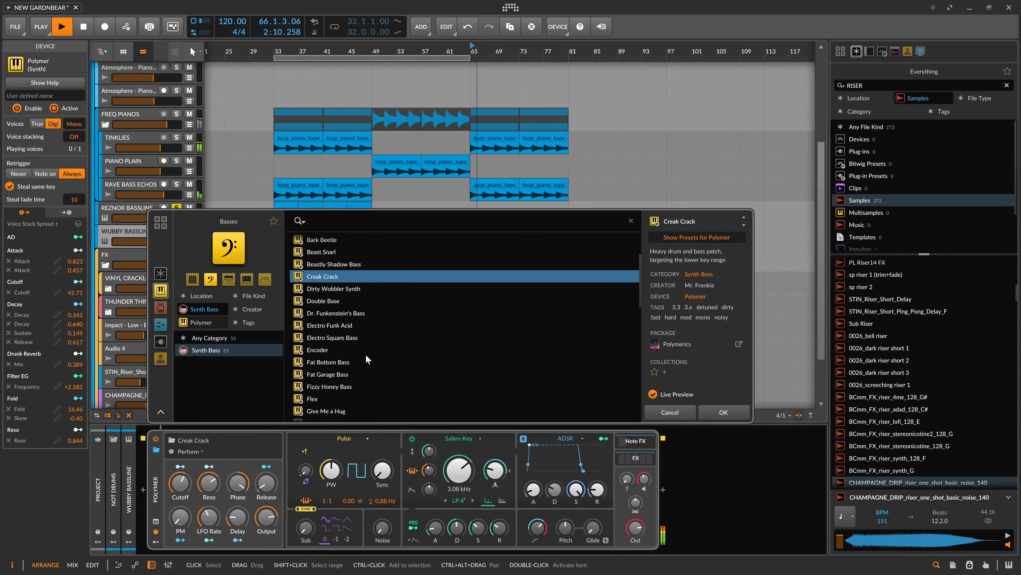
# Compare Fat Garage Bass with Fizzy Honey Bass on the WUBBY BASSLINE track
pyautogui.click(377, 373)
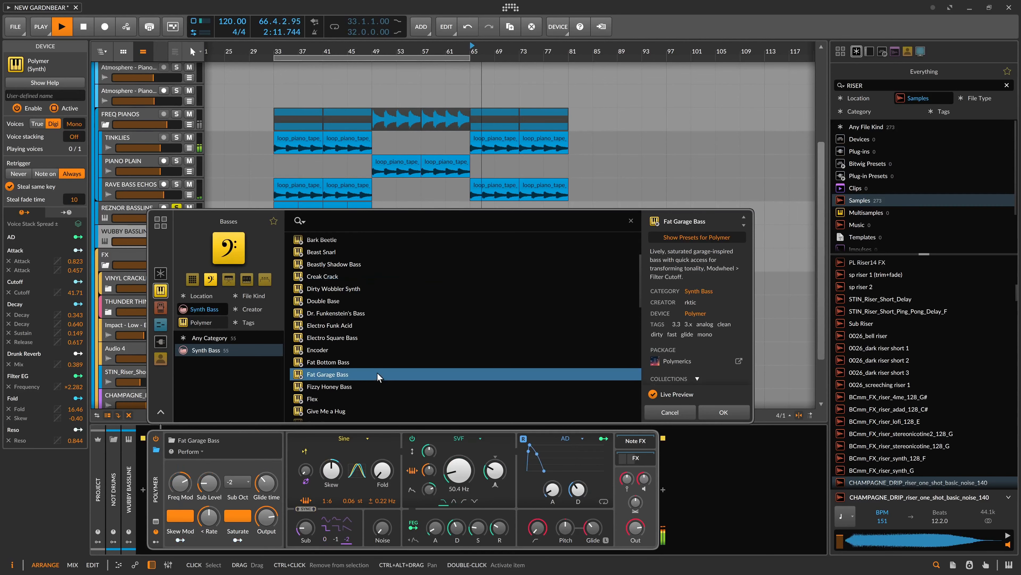
pyautogui.click(363, 386)
pyautogui.press('space')
pyautogui.press('space')
# Audition the Flex preset on the bassline, restarting playback from bar 65 to hear it again
pyautogui.scroll(-3, 390, 373)
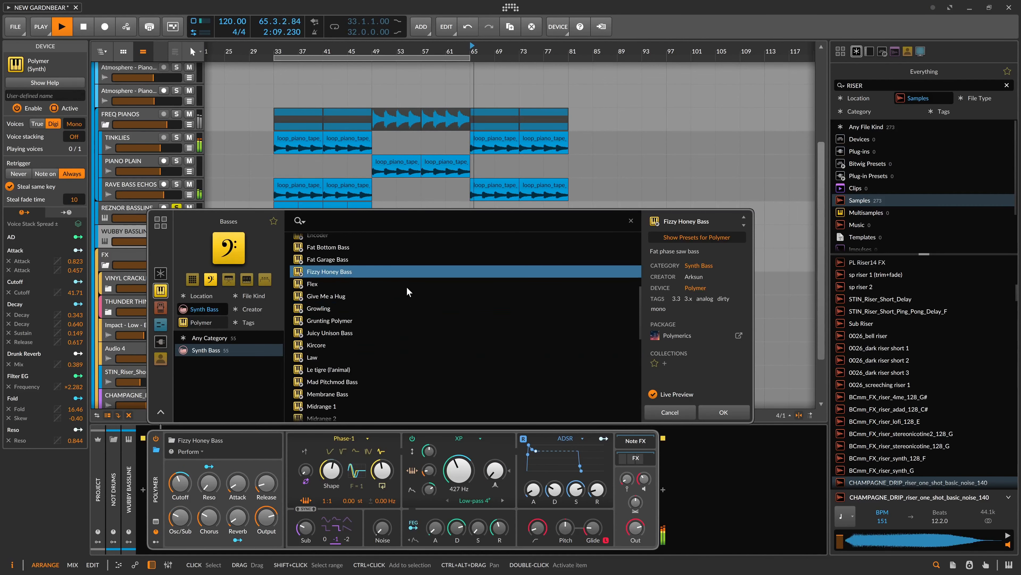
pyautogui.click(420, 287)
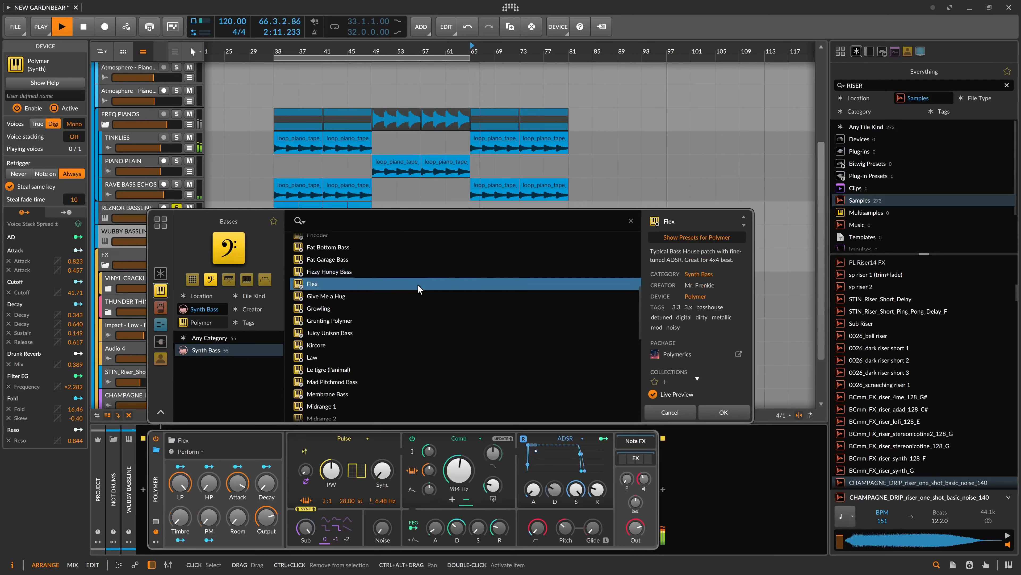
pyautogui.press('space')
pyautogui.press('space')
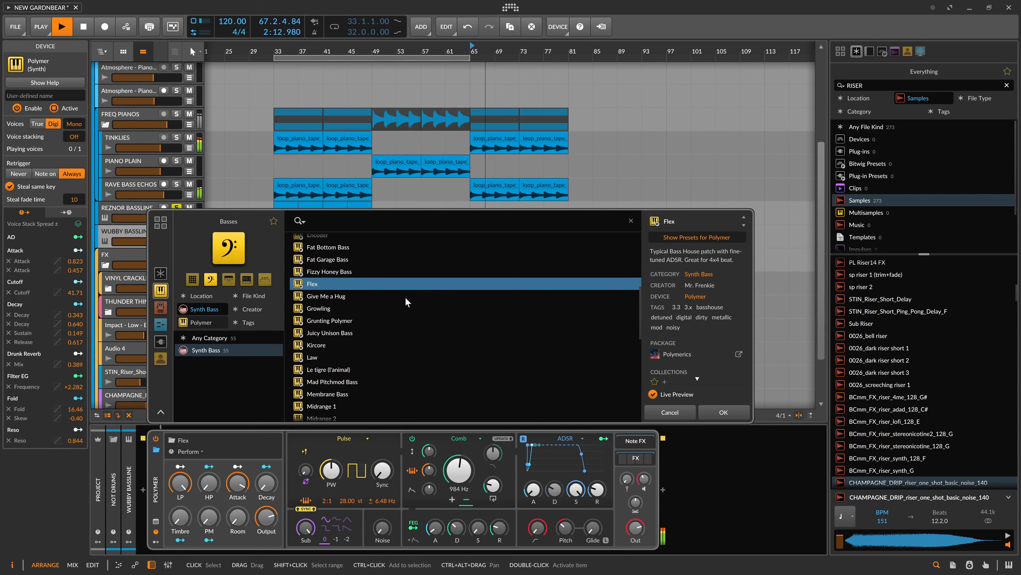
pyautogui.press('space')
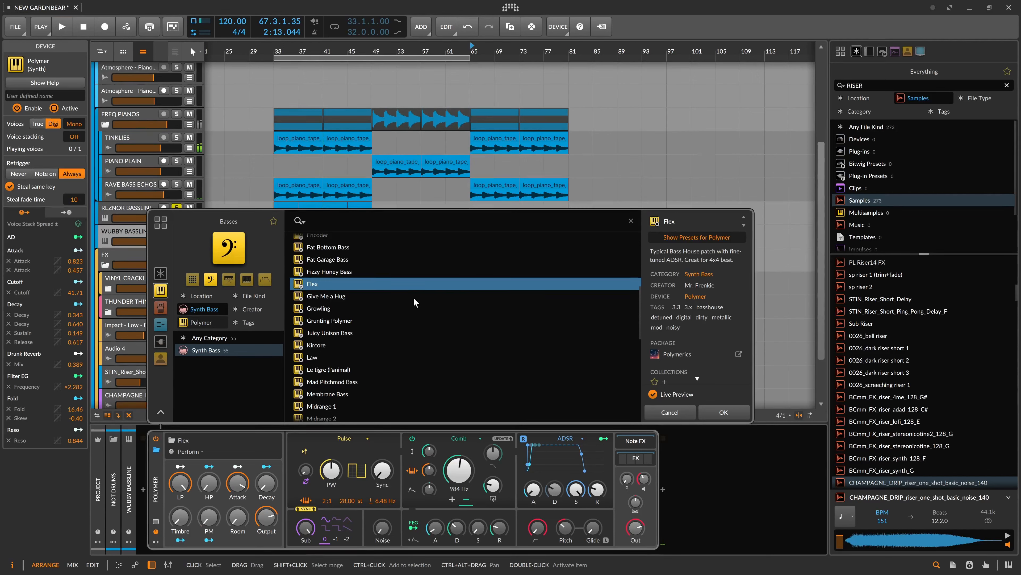
# Audition the Polymer presets Give Me a Hug, Growling, Grunting Polymer and Juicy Unison Bass on the bassline
pyautogui.click(427, 298)
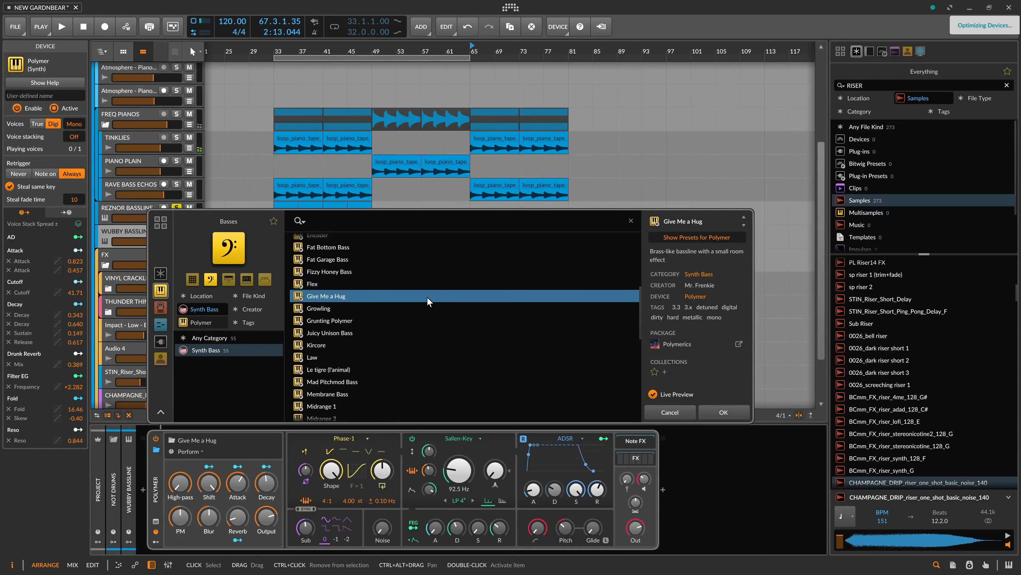
pyautogui.press('space')
pyautogui.click(430, 310)
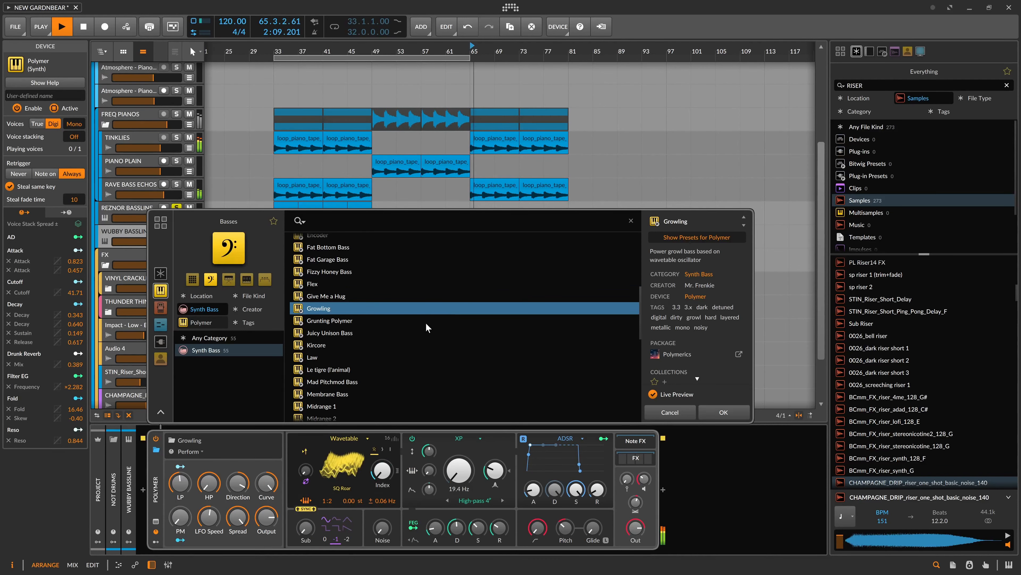
pyautogui.click(438, 322)
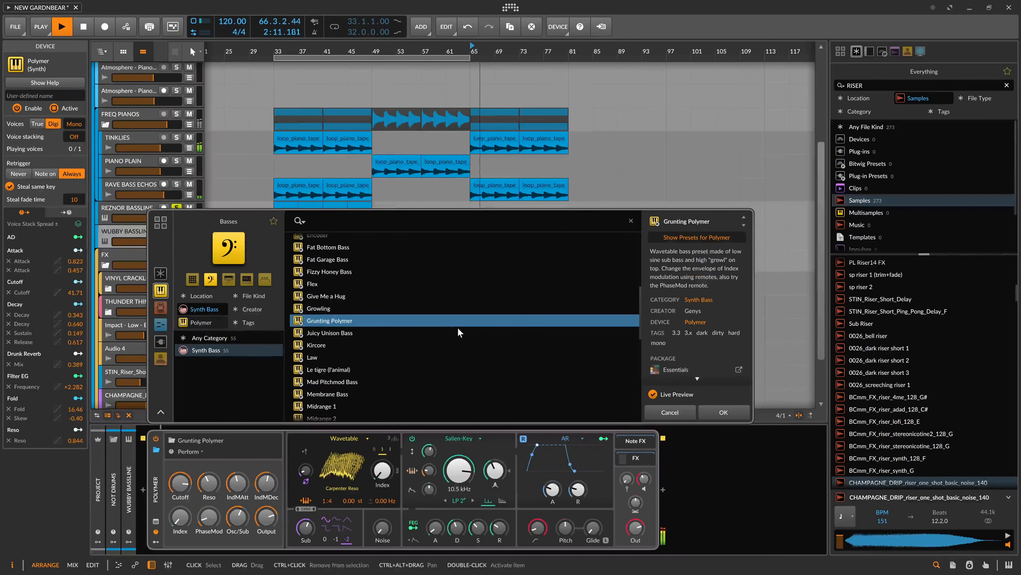
pyautogui.click(448, 334)
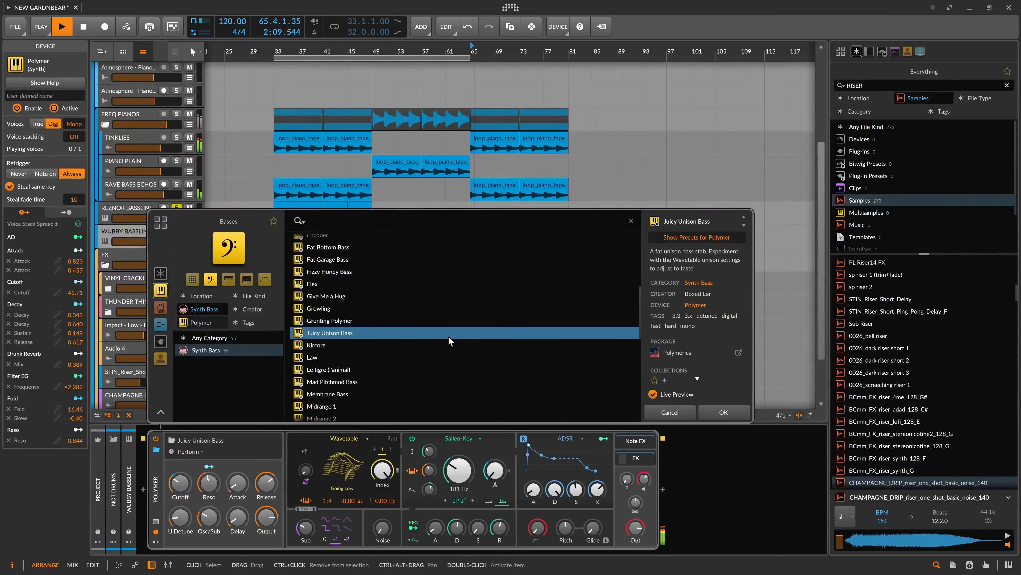
# Compare the Law and Kircore presets on the bassline, ending on Law with playback stopped
pyautogui.click(462, 354)
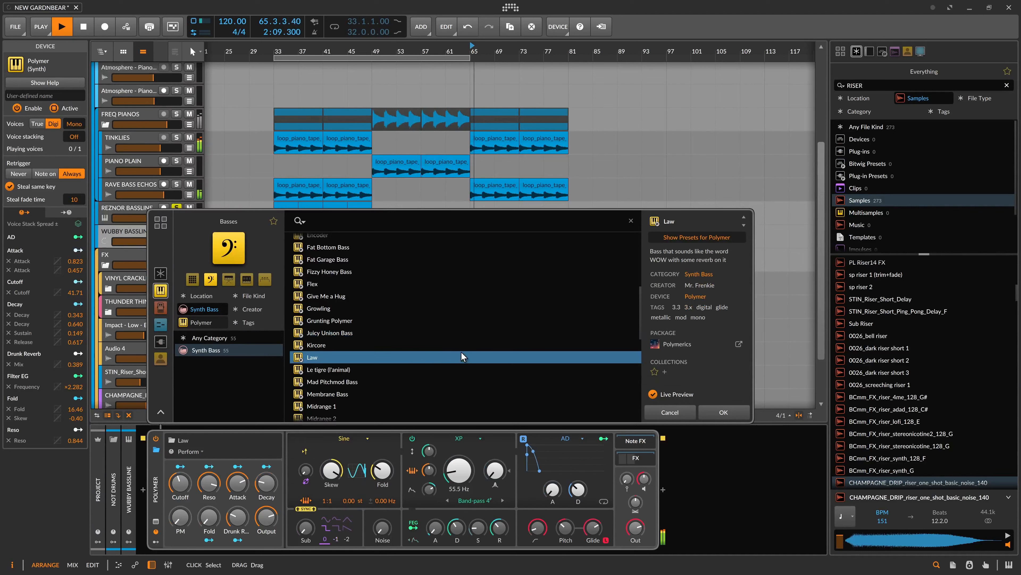
pyautogui.scroll(-3, 471, 350)
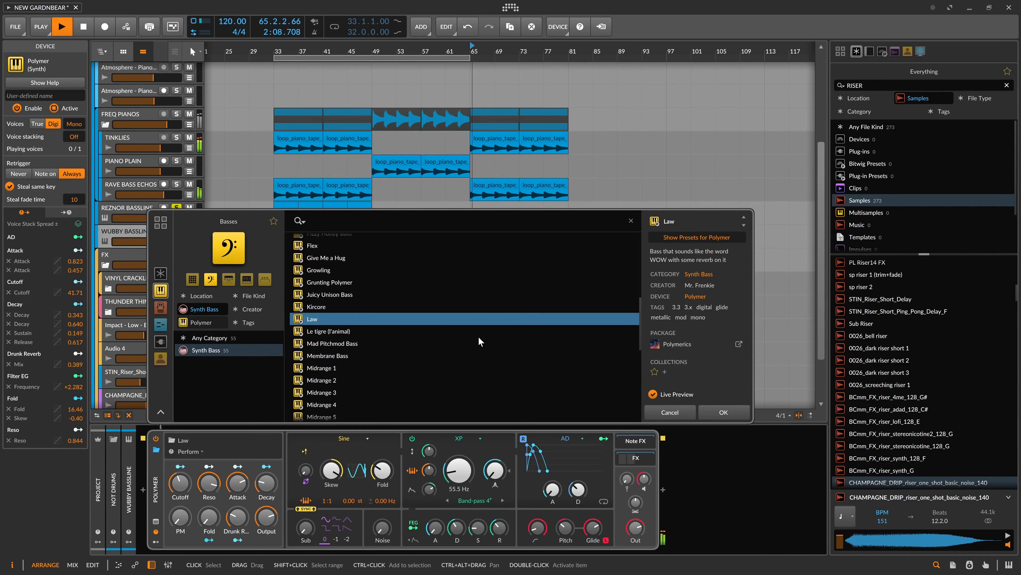
pyautogui.click(472, 306)
pyautogui.click(473, 320)
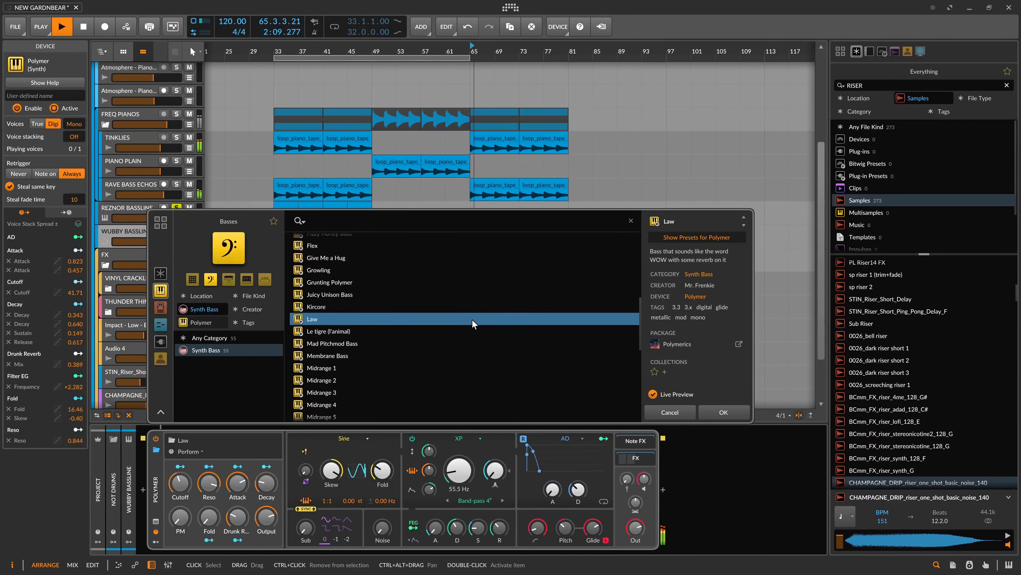
pyautogui.press('space')
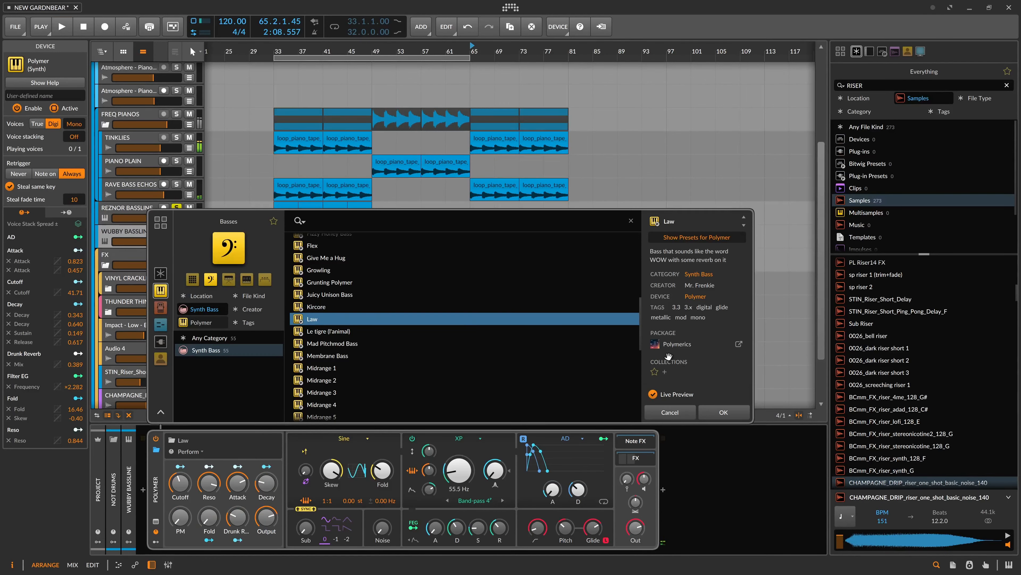
# Compare Le tigre (l'animal) with the Law preset, playing each from bar 65
pyautogui.click(404, 336)
pyautogui.press('space')
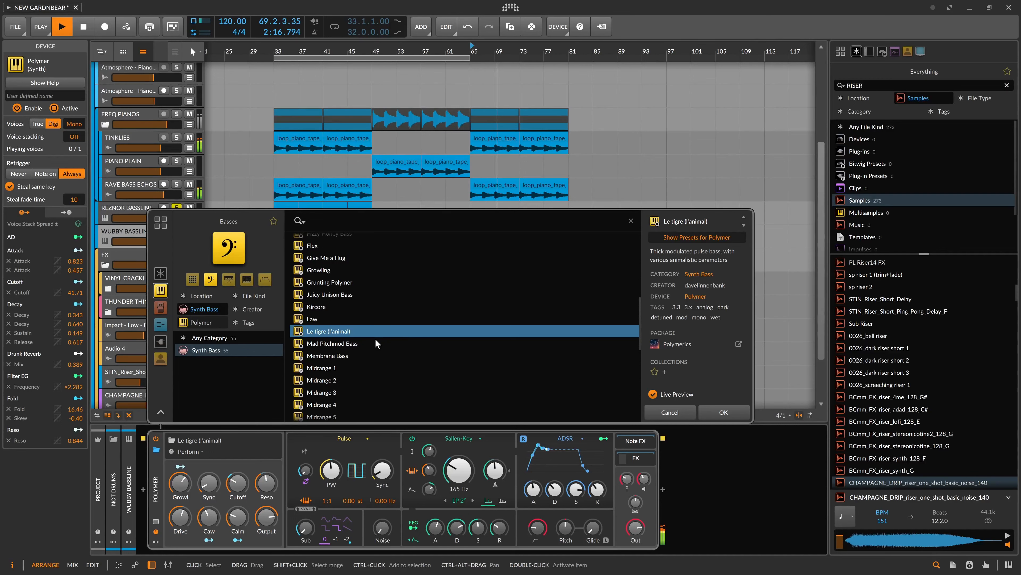
pyautogui.press('space')
pyautogui.press('Up')
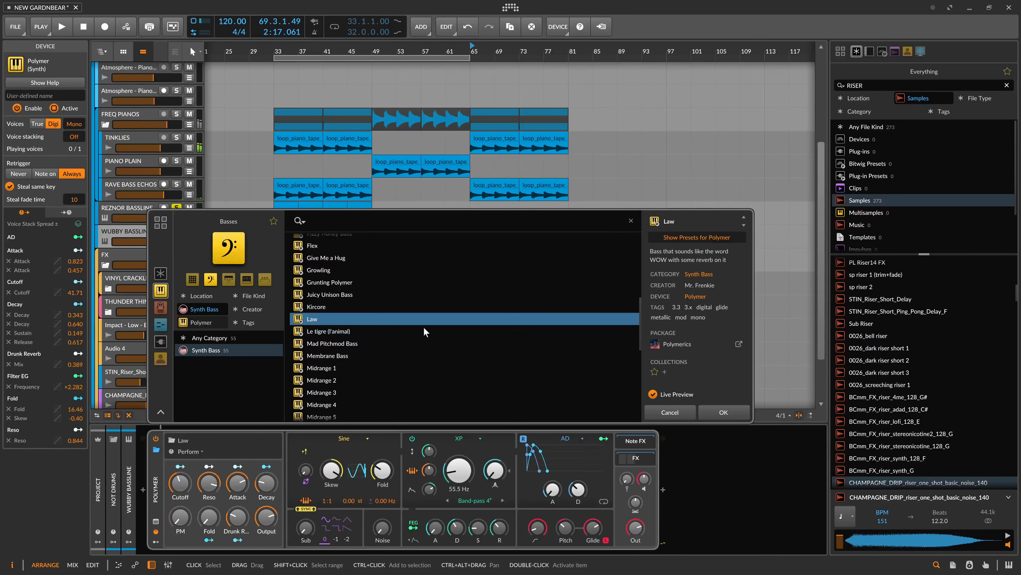
pyautogui.press('space')
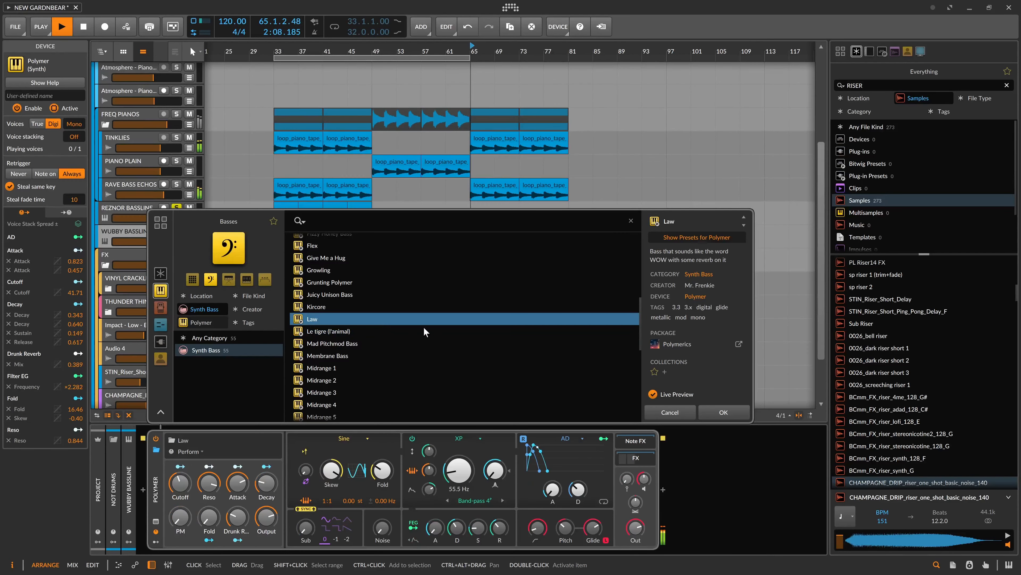
pyautogui.press('space')
pyautogui.click(393, 334)
pyautogui.press('space')
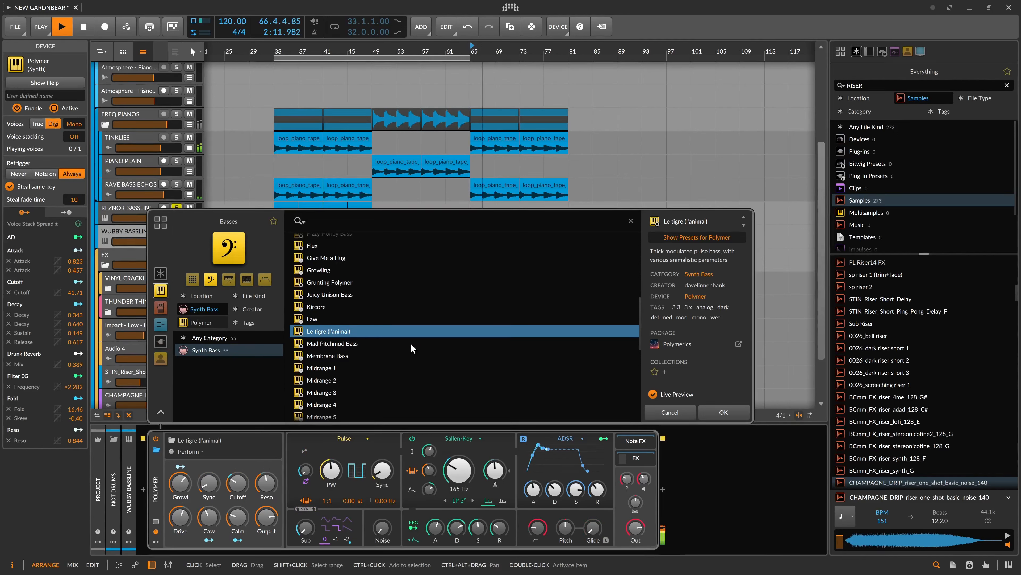
# Audition the Mad Pitchmod Bass and Membrane Bass presets from bar 65
pyautogui.click(412, 346)
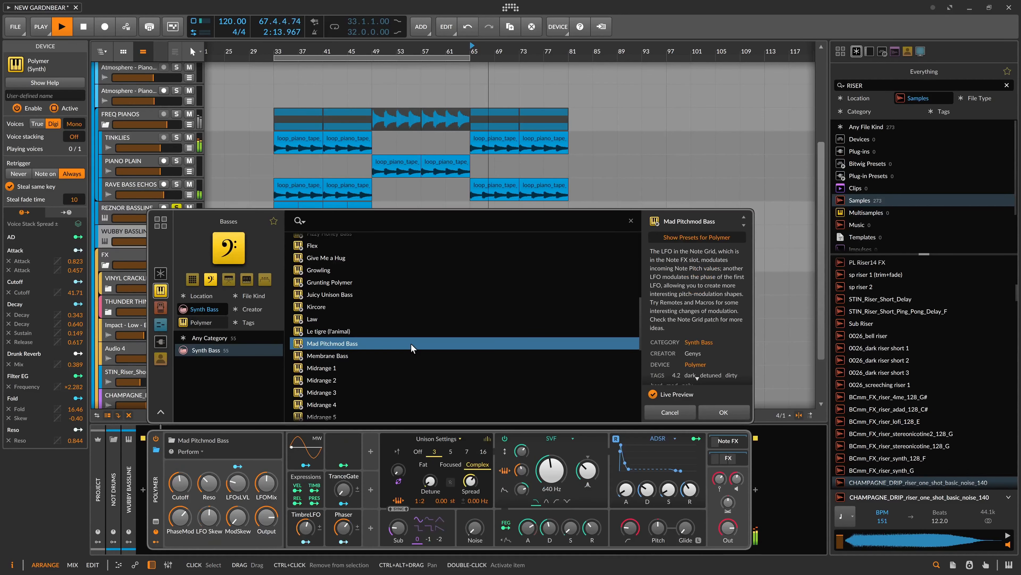
pyautogui.press('space')
pyautogui.press('space')
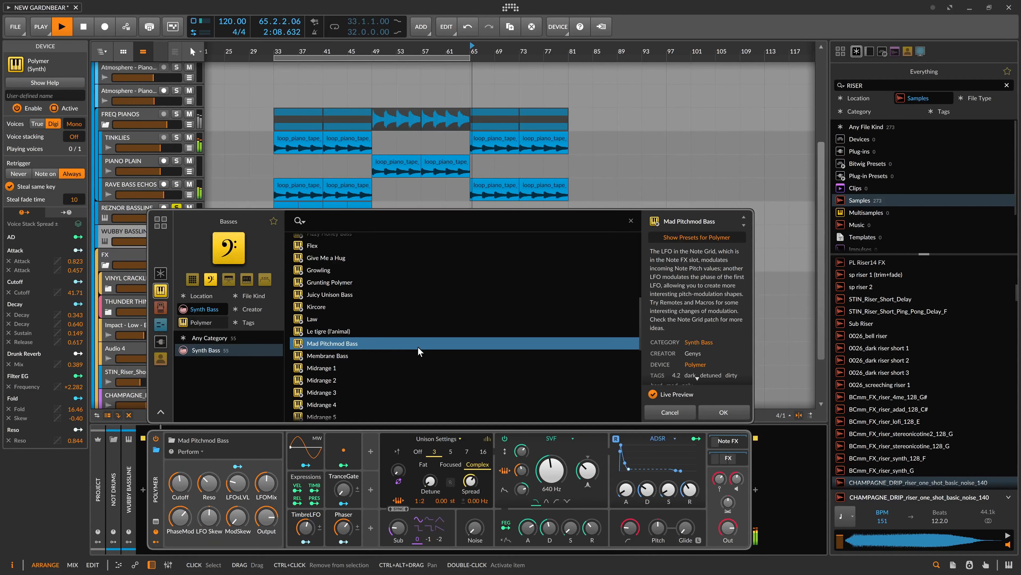
pyautogui.press('space')
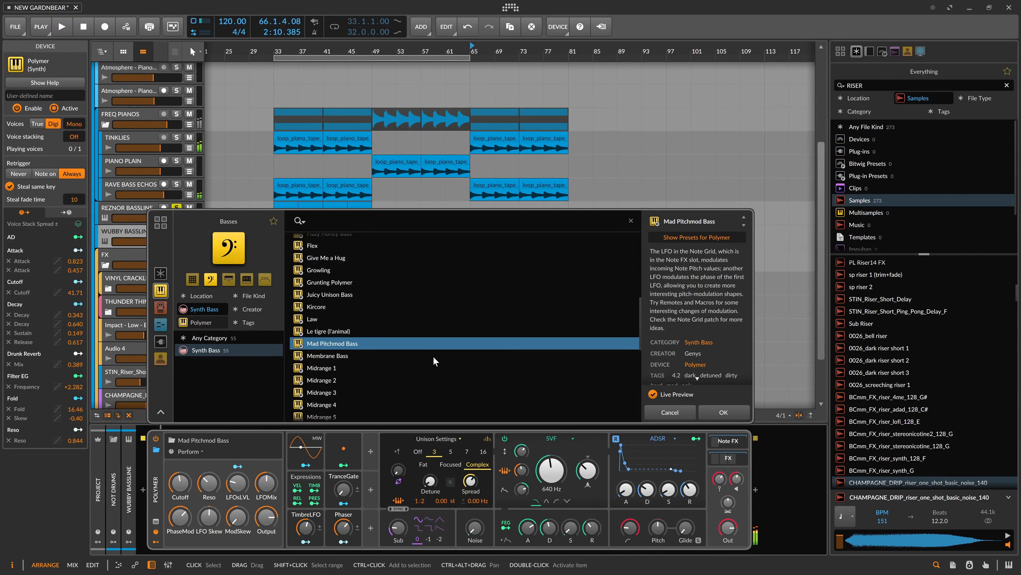
pyautogui.click(396, 356)
pyautogui.scroll(-3, 397, 352)
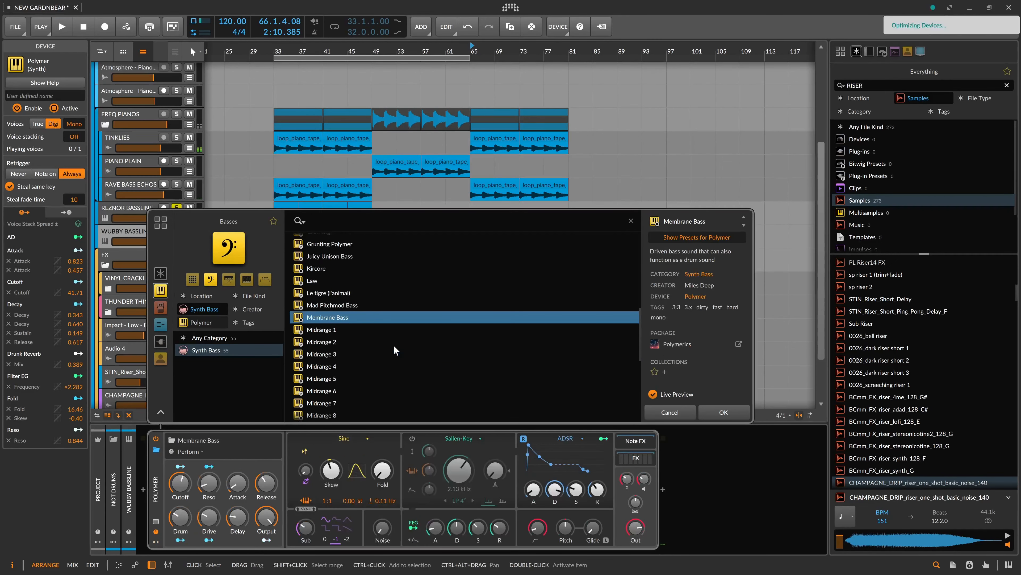
pyautogui.press('space')
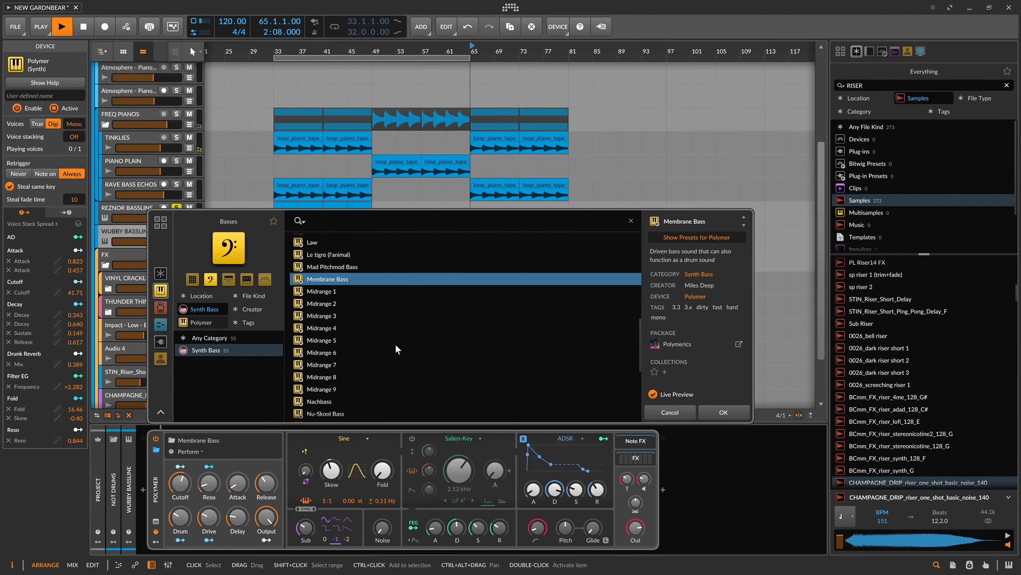
# Audition the Midrange 1 preset on the bassline, replaying the section from bar 65
pyautogui.click(387, 295)
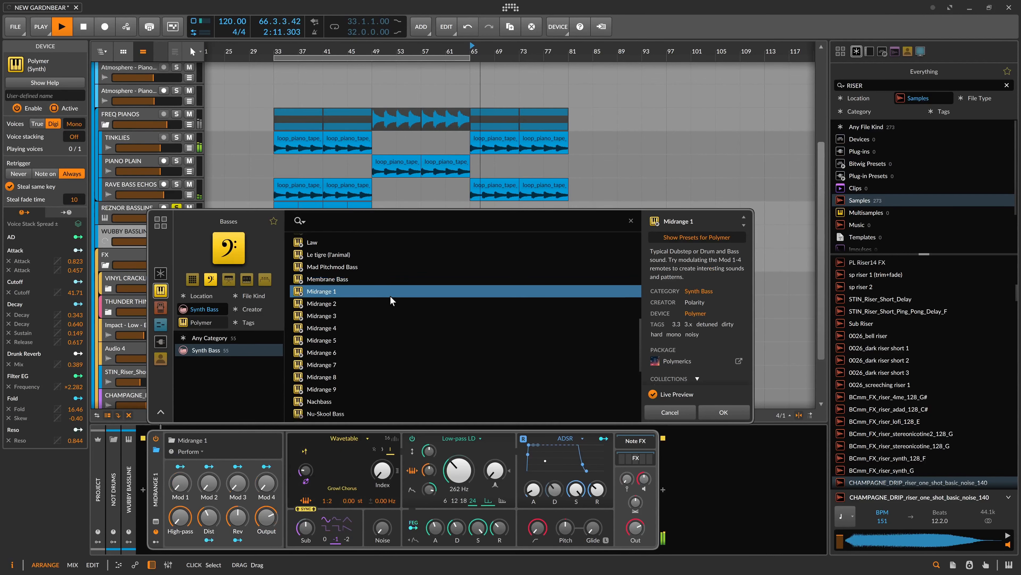
pyautogui.press('space')
pyautogui.press('space')
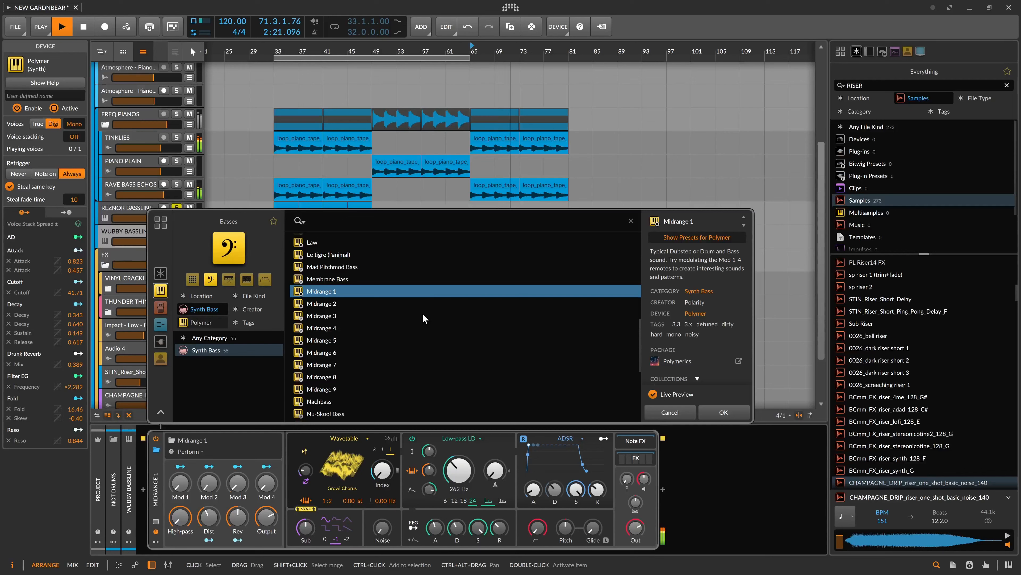
pyautogui.press('space')
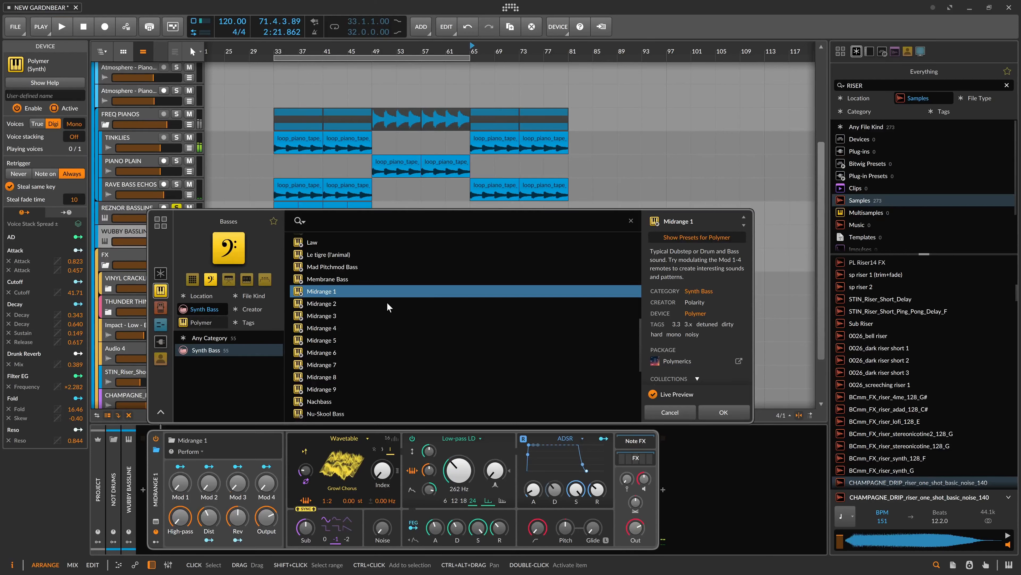
# Audition the Midrange 2 and Midrange 3 presets, starting playback from bar 65 for each
pyautogui.click(387, 305)
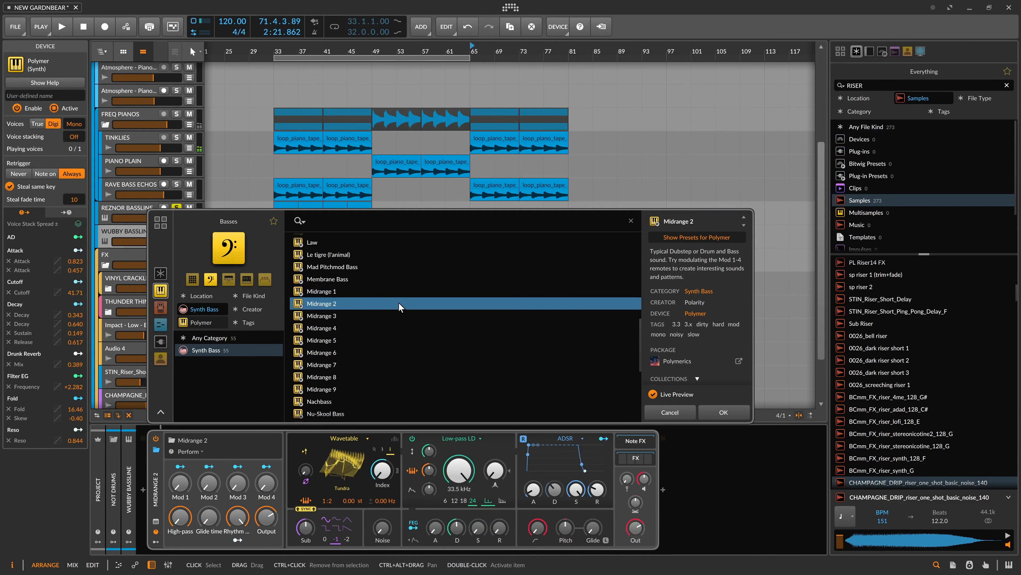
pyautogui.press('space')
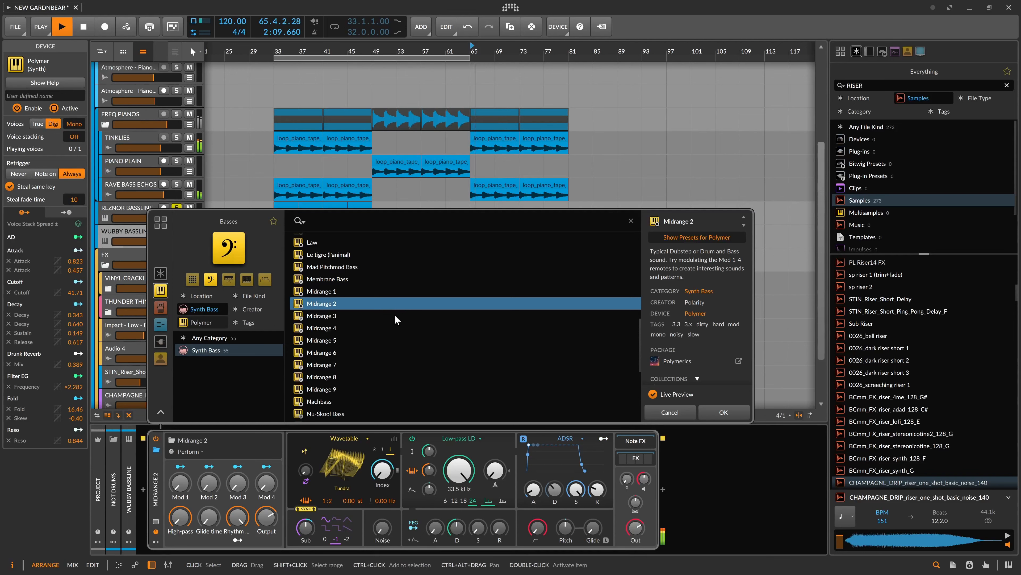
pyautogui.press('space')
pyautogui.click(410, 312)
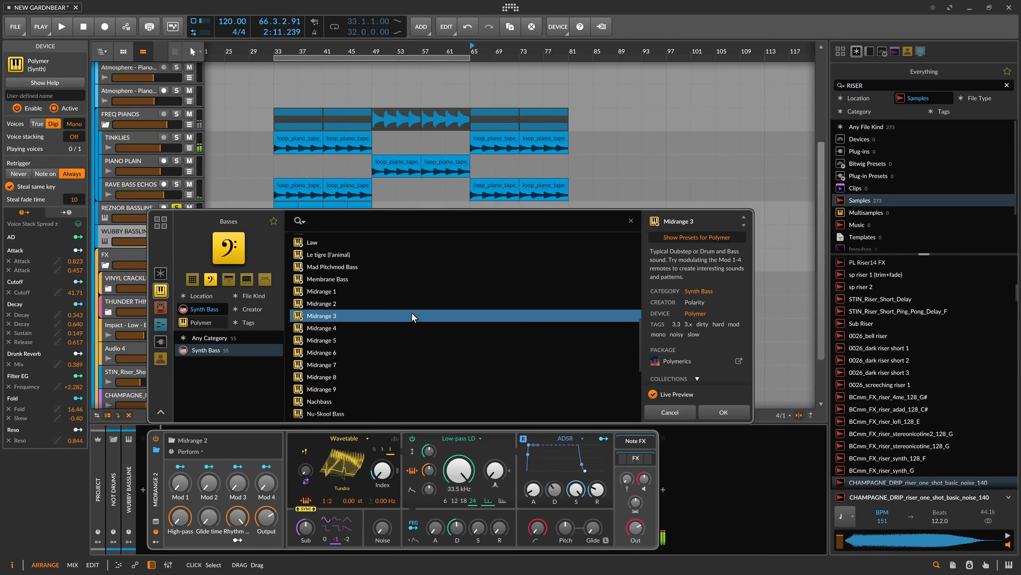
pyautogui.press('space')
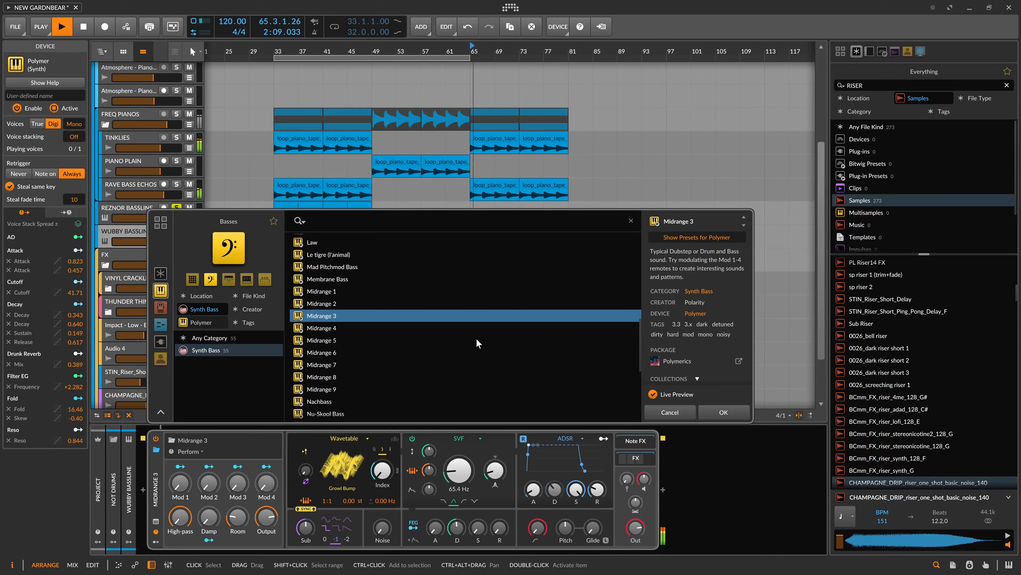
# Audition the Midrange 4 and Midrange 5 presets, restarting playback from bar 65 for each
pyautogui.click(485, 326)
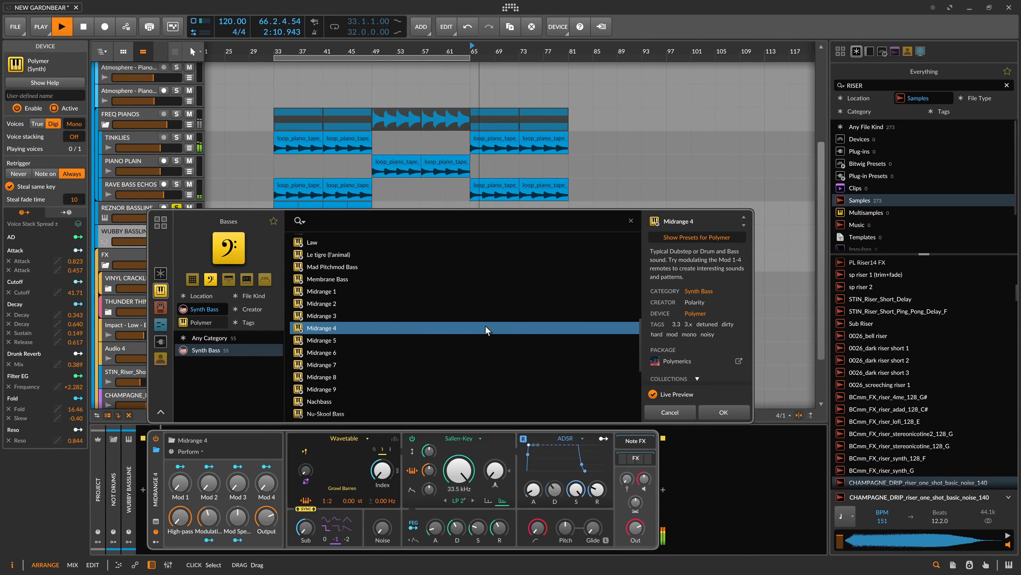
pyautogui.press('space')
pyautogui.press('space')
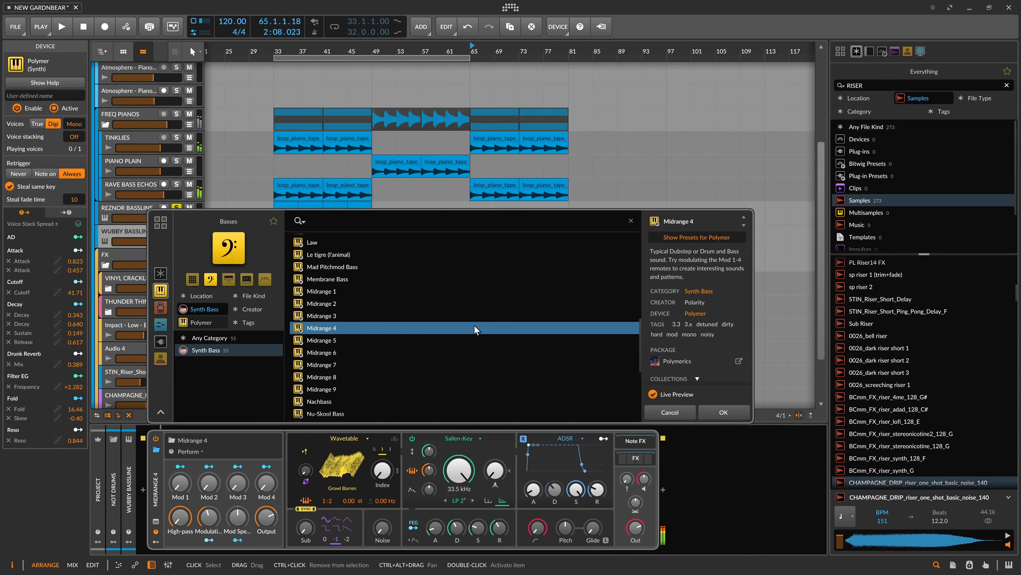
pyautogui.press('space')
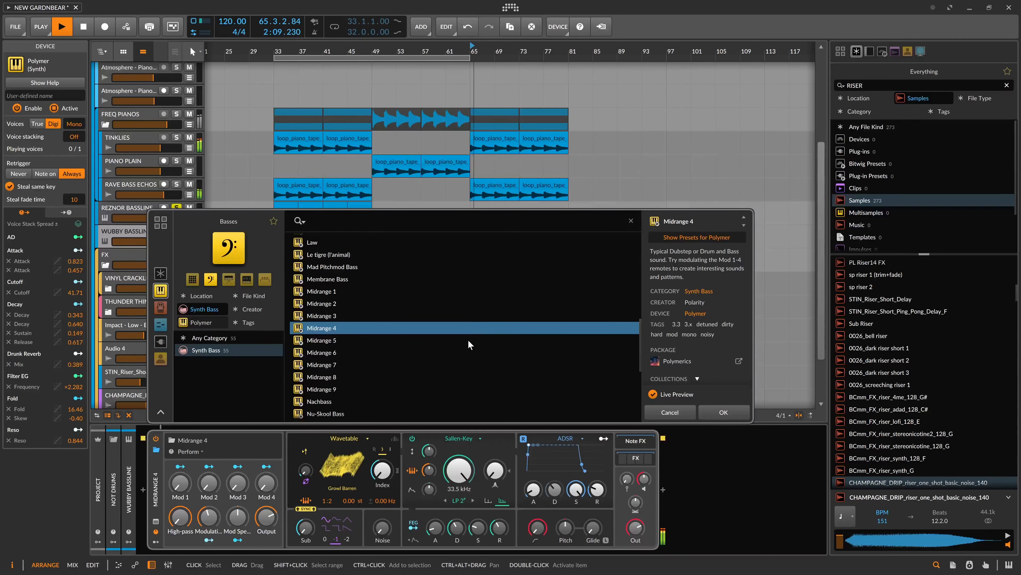
pyautogui.click(470, 340)
pyautogui.press('space')
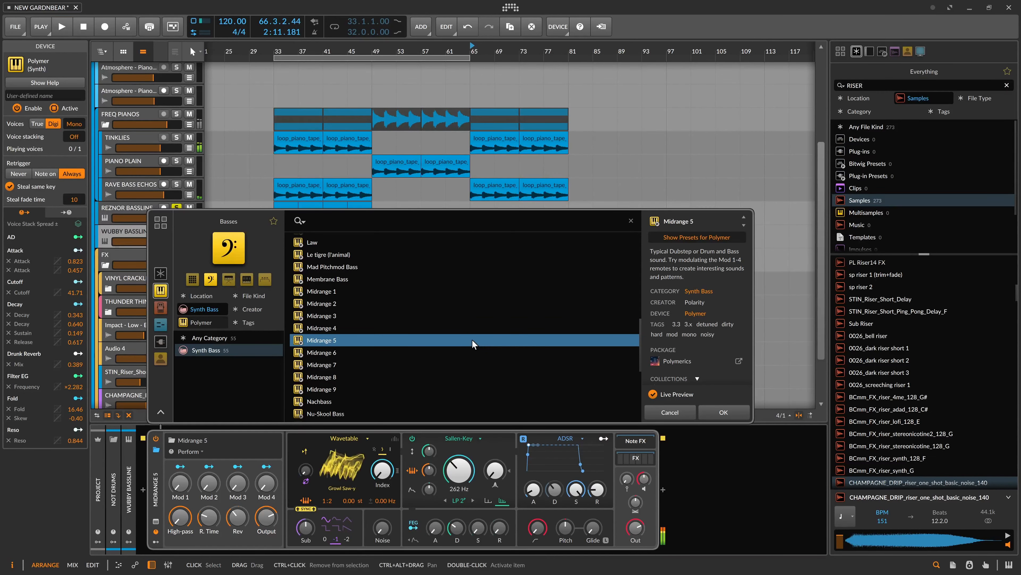
pyautogui.press('space')
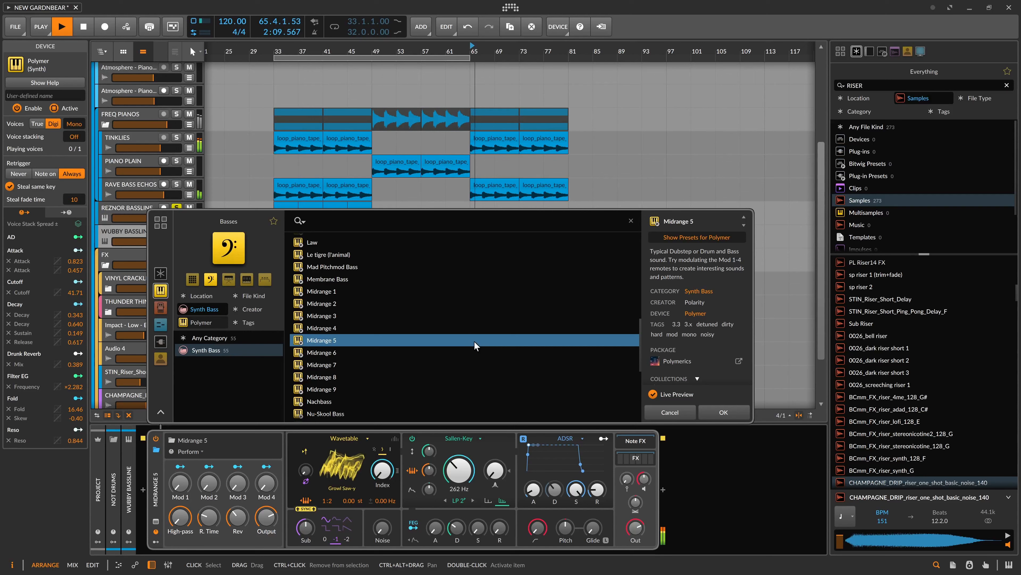
# Audition the Midrange 6 and Midrange 7 presets on the bassline, restarting playback from bar 65 for each
pyautogui.click(457, 354)
pyautogui.scroll(-2, 457, 354)
pyautogui.press('space')
pyautogui.press('space')
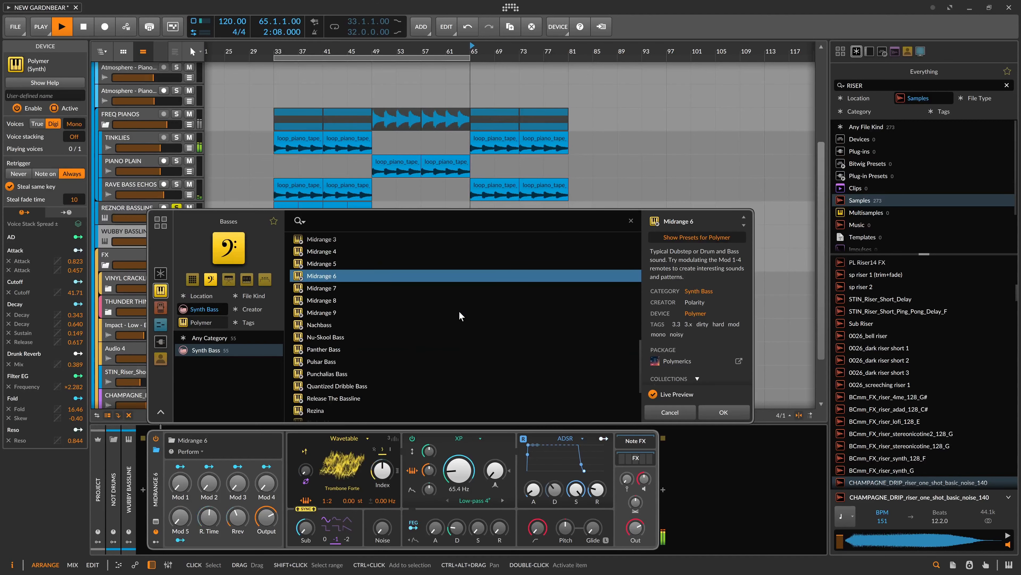
pyautogui.click(463, 290)
pyautogui.press('space')
pyautogui.press('space')
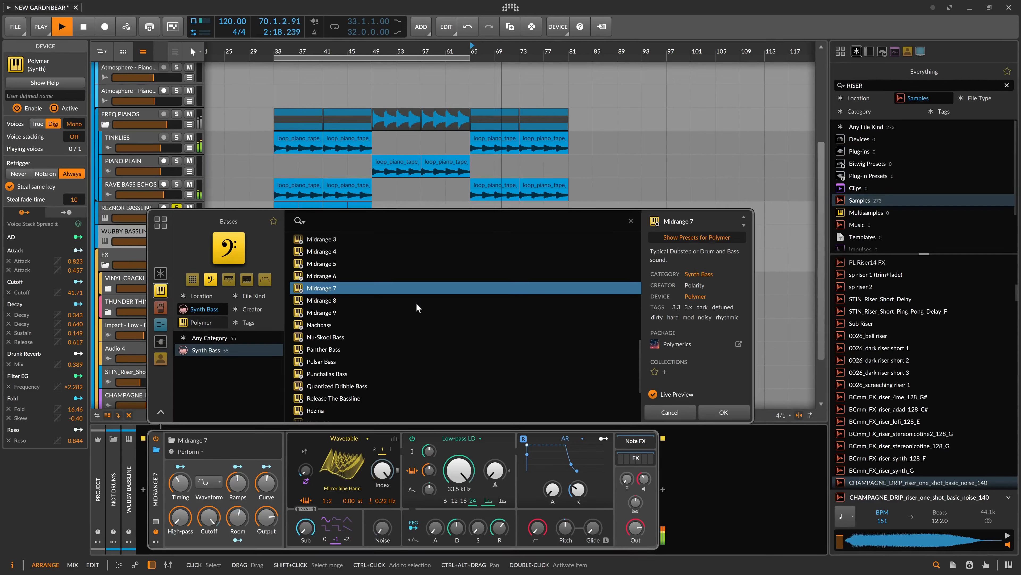
# Audition the Midrange 8 and Midrange 9 presets from bar 65, expanding the modulators of Midrange 9
pyautogui.press('space')
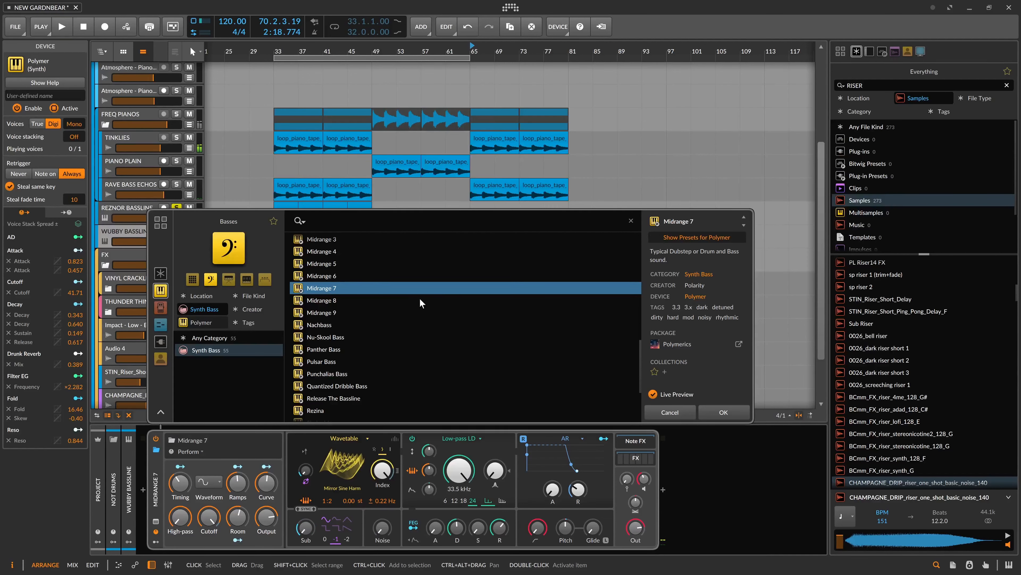
pyautogui.click(420, 299)
pyautogui.press('space')
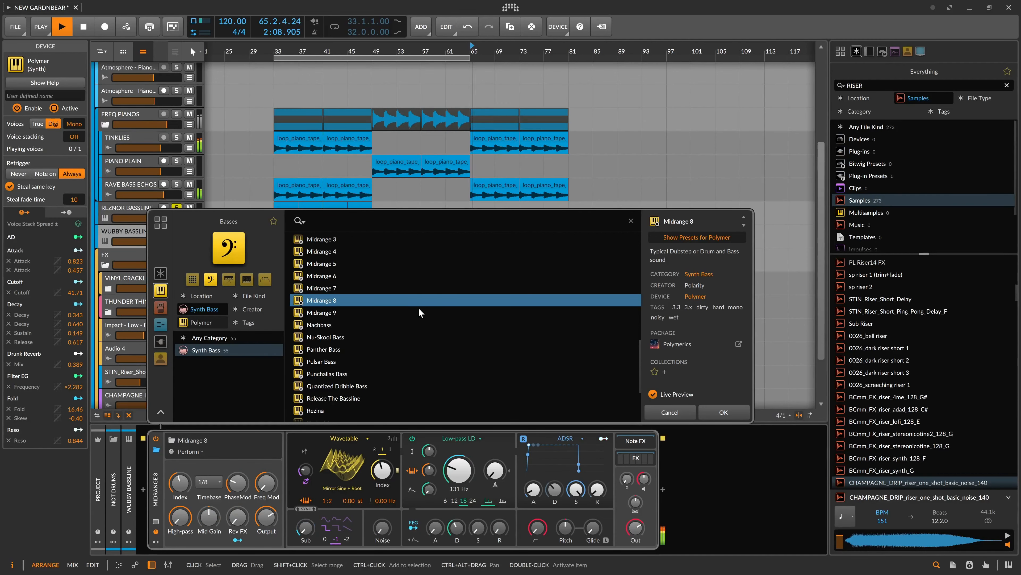
pyautogui.click(431, 314)
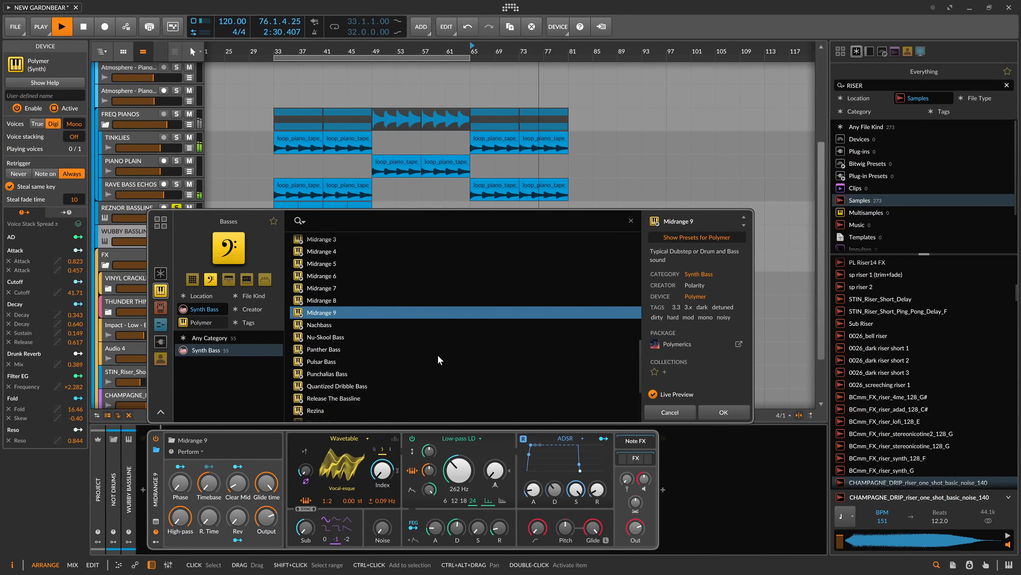
pyautogui.click(159, 543)
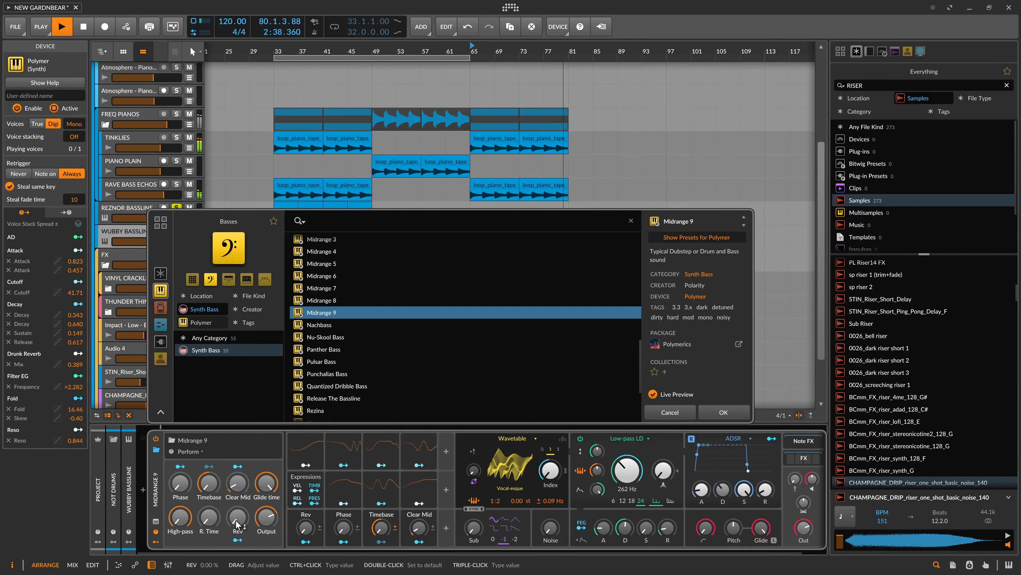
pyautogui.press('space')
pyautogui.press('space')
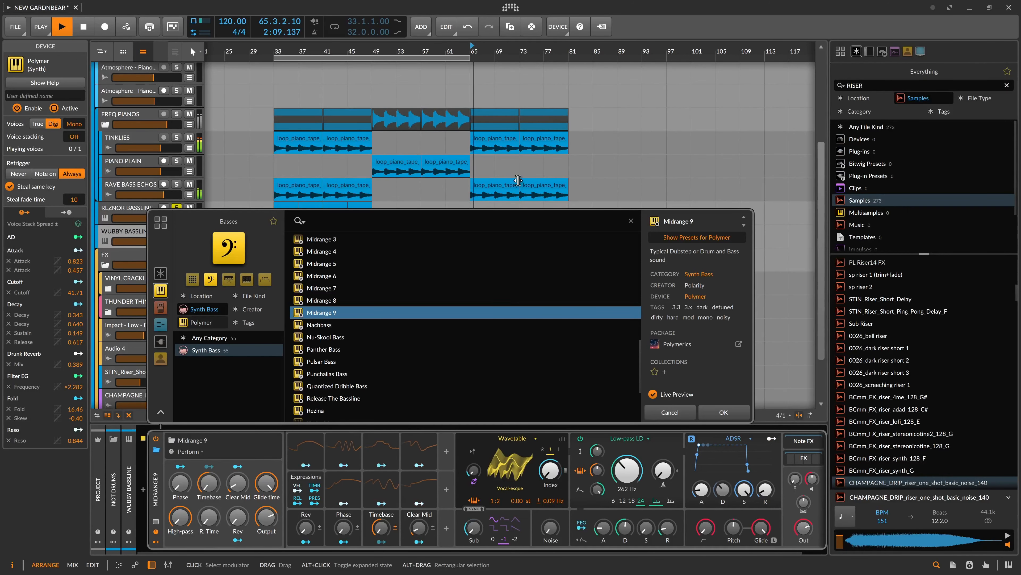
# Set the arranger loop around the eight-bar WUBBY BASSLINE clip starting at bar 65
pyautogui.scroll(-3, 510, 168)
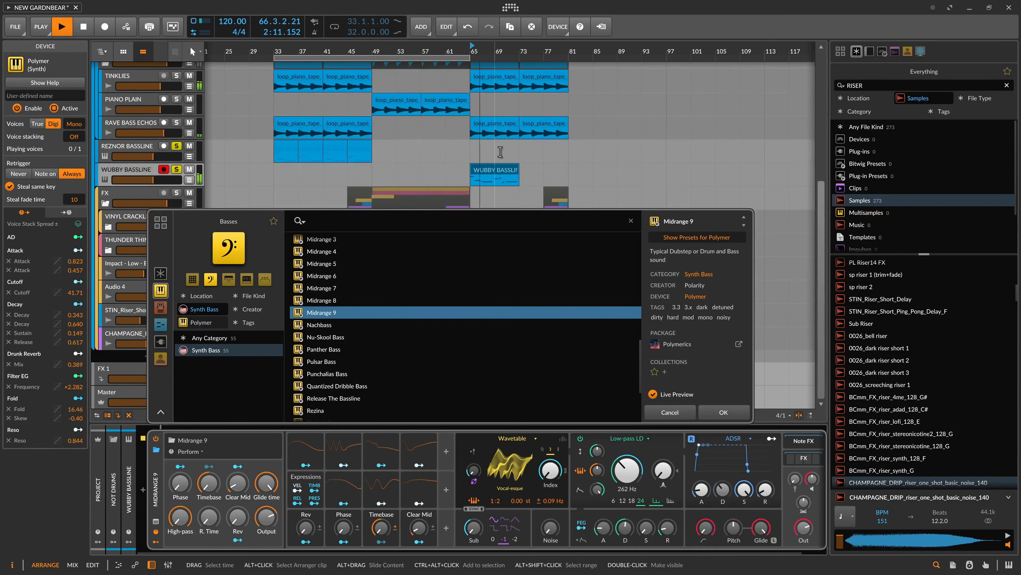
pyautogui.click(503, 171)
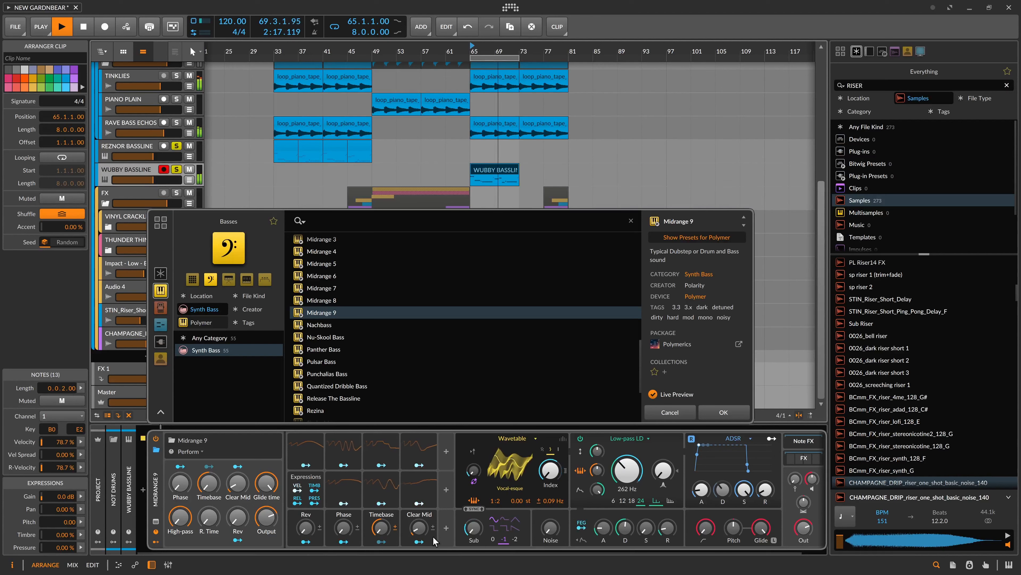
# Try different Clear Mid, Glide time, reverb time and Rev settings on the Midrange 9 preset while the loop plays
pyautogui.moveTo(419, 528)
pyautogui.mouseDown()
pyautogui.moveTo(419, 514)
pyautogui.moveTo(419, 530)
pyautogui.mouseUp()
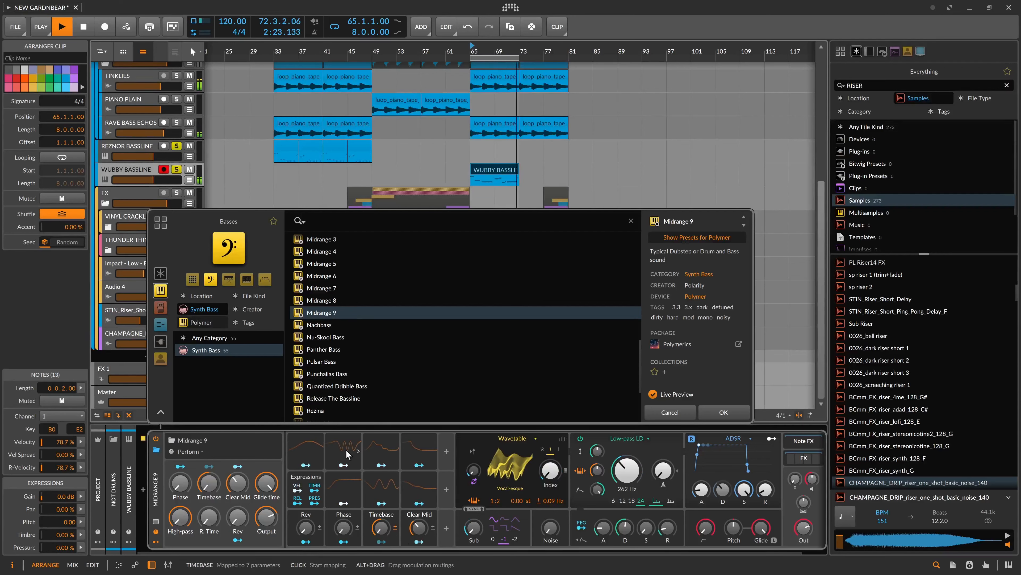
pyautogui.click(335, 446)
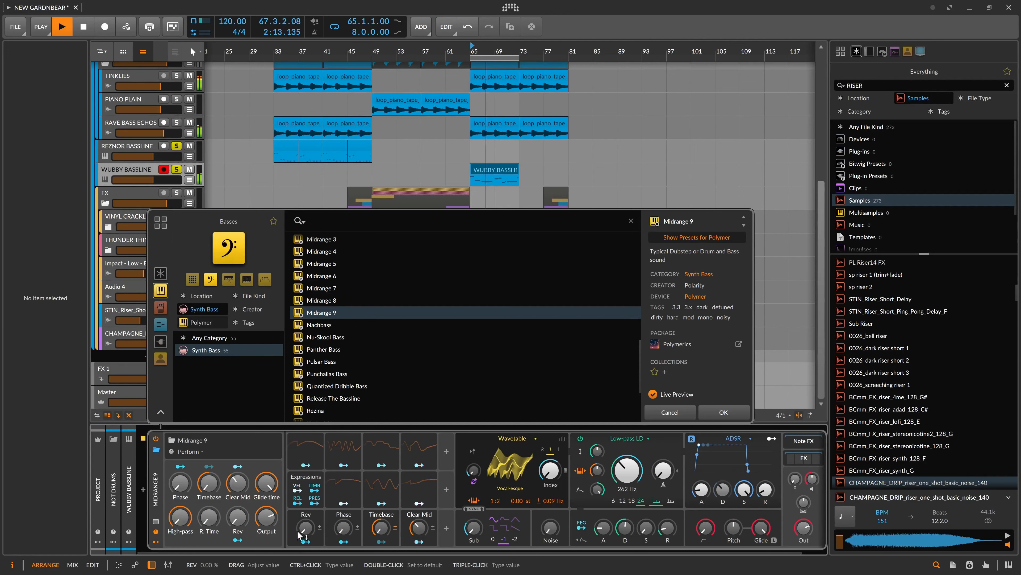
pyautogui.press('space')
pyautogui.press('space')
pyautogui.moveTo(267, 486)
pyautogui.mouseDown()
pyautogui.moveTo(267, 511)
pyautogui.moveTo(266, 474)
pyautogui.mouseUp()
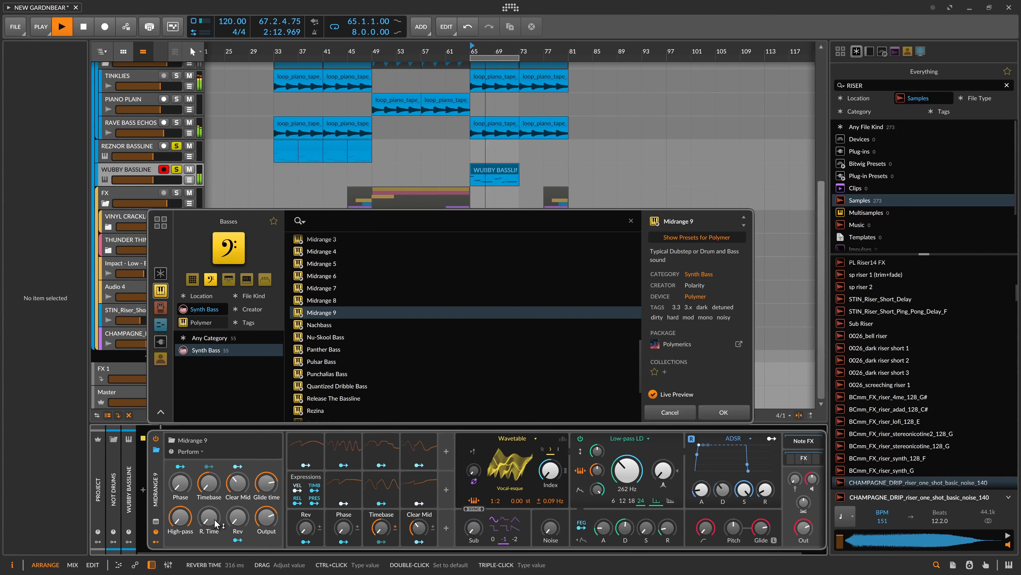
pyautogui.moveTo(216, 524); pyautogui.dragTo(216, 503)
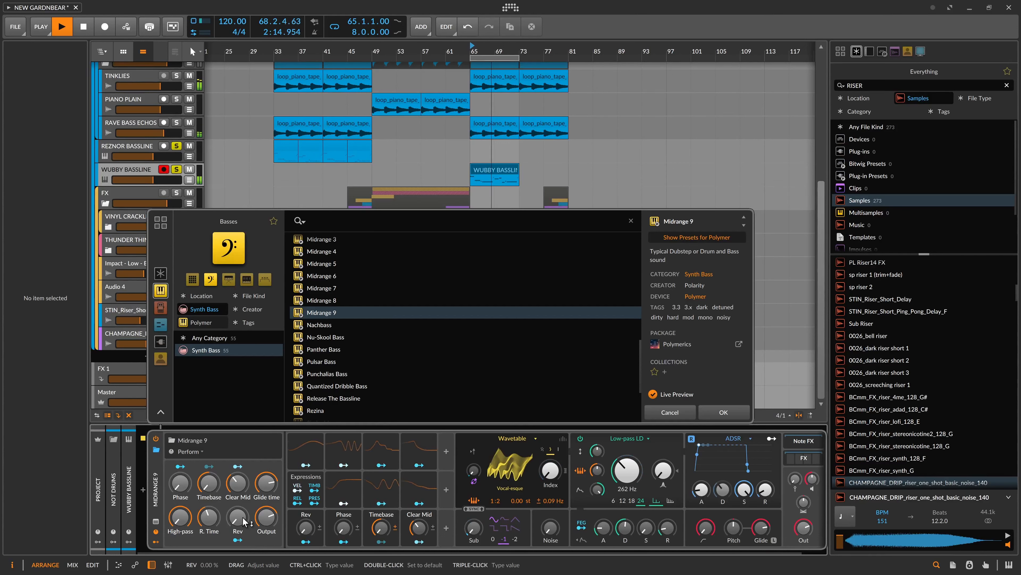
pyautogui.moveTo(238, 515); pyautogui.dragTo(265, 513)
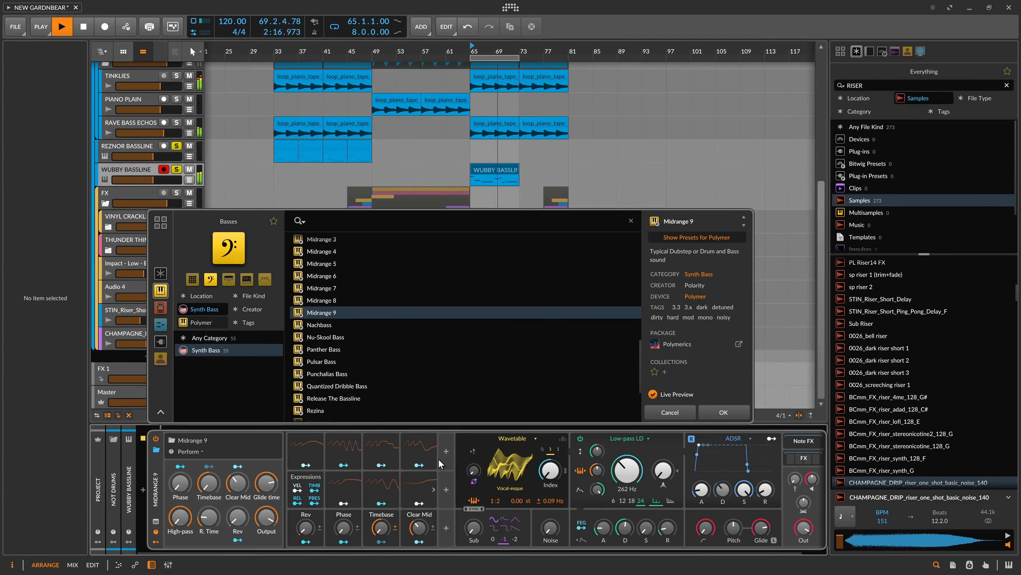
# Load the Nachbass preset on the WUBBY BASSLINE track's Polymer and stop playback
pyautogui.click(324, 326)
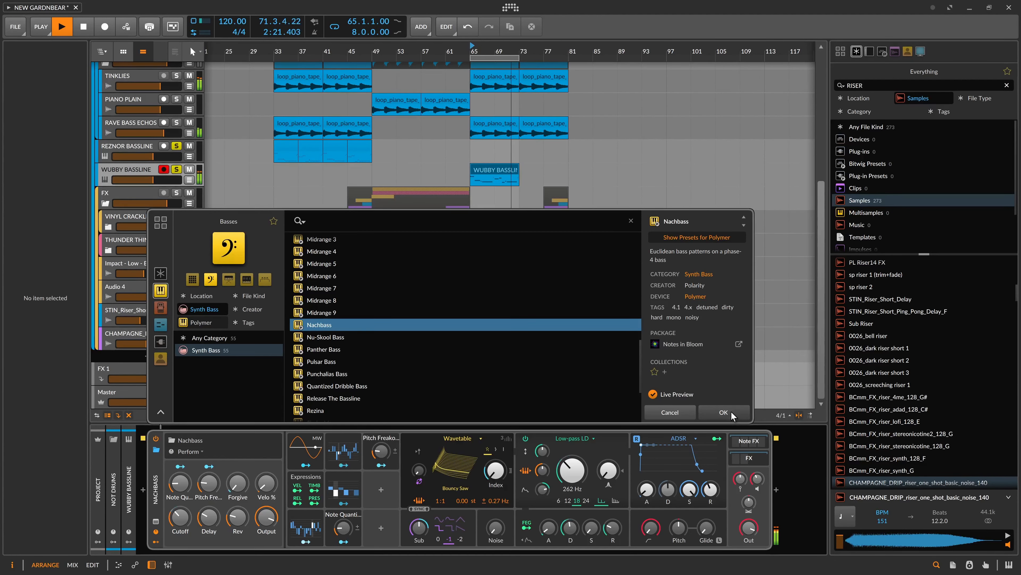
pyautogui.click(724, 412)
pyautogui.press('space')
# Duplicate the eight-bar WUBBY BASSLINE clip at bar 65 so the copy starts at bar 73
pyautogui.scroll(5, 499, 249)
pyautogui.scroll(-5, 519, 254)
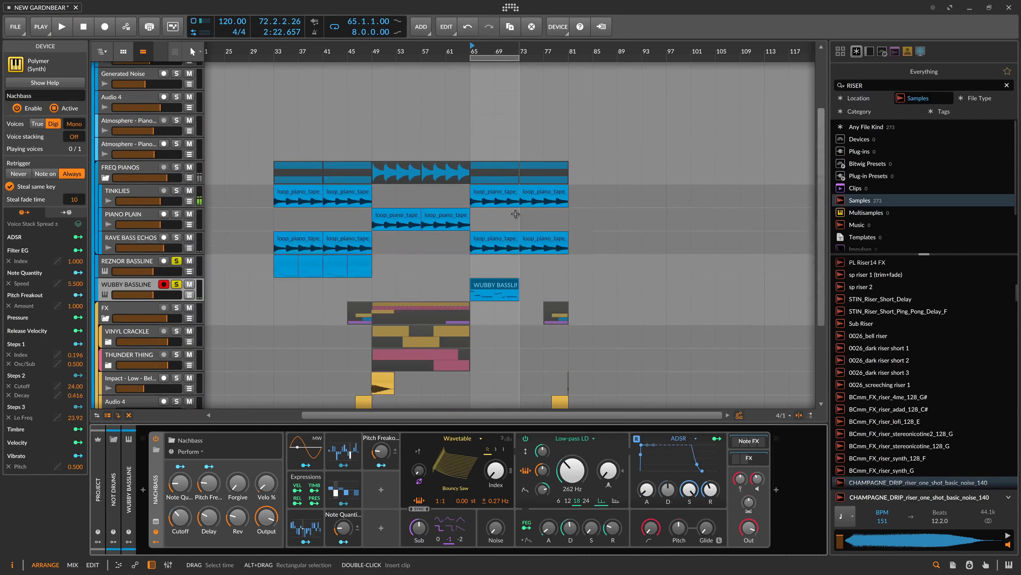
pyautogui.moveTo(529, 49); pyautogui.dragTo(525, 76)
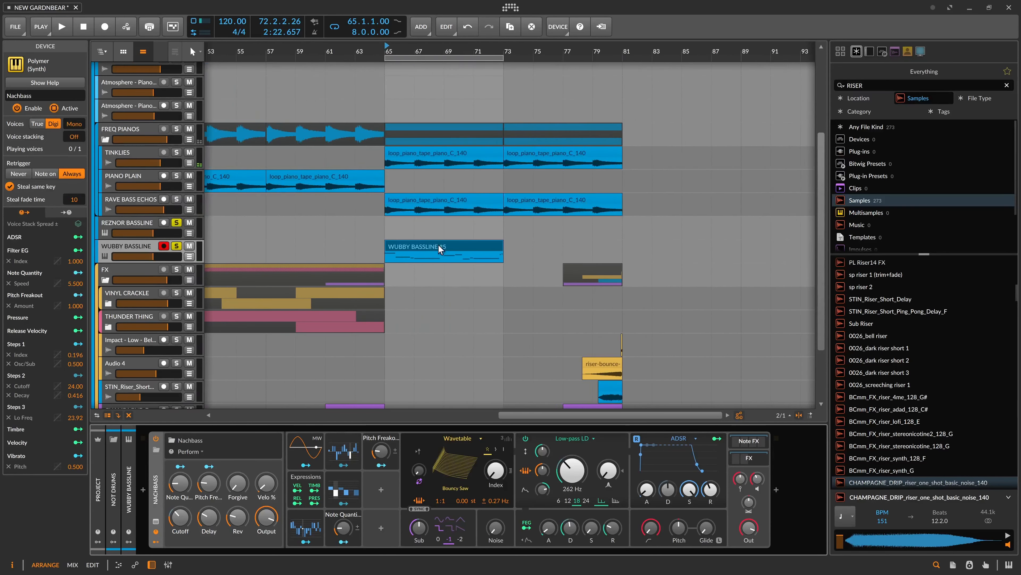
pyautogui.click(454, 255)
pyautogui.hotkey('ctrl', 'd')
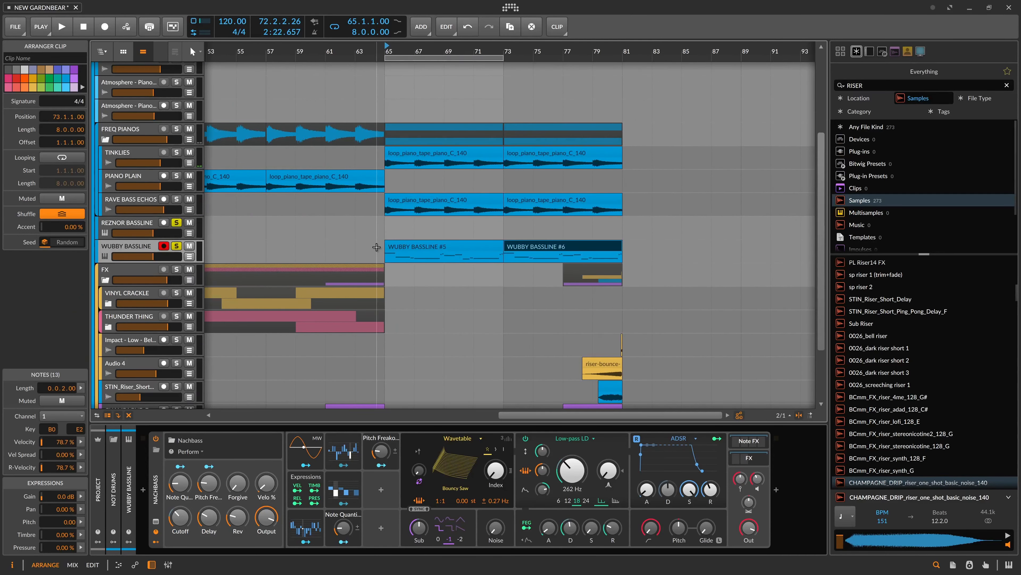
# Unfold the DRUMS group to show its individual drum tracks around bar 65
pyautogui.click(377, 246)
pyautogui.scroll(5, 391, 203)
pyautogui.scroll(-5, 391, 203)
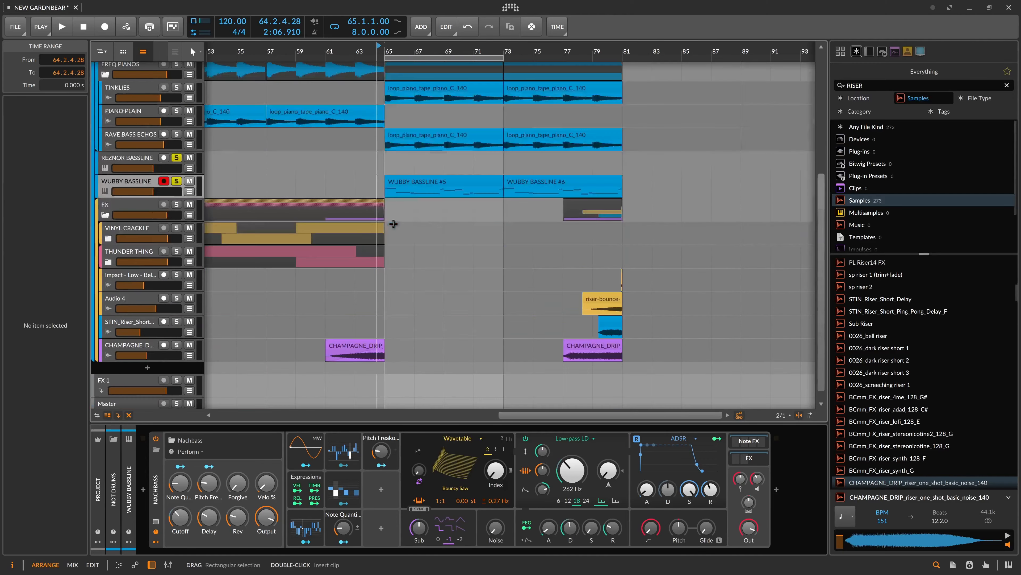
pyautogui.scroll(5, 412, 219)
pyautogui.click(336, 156)
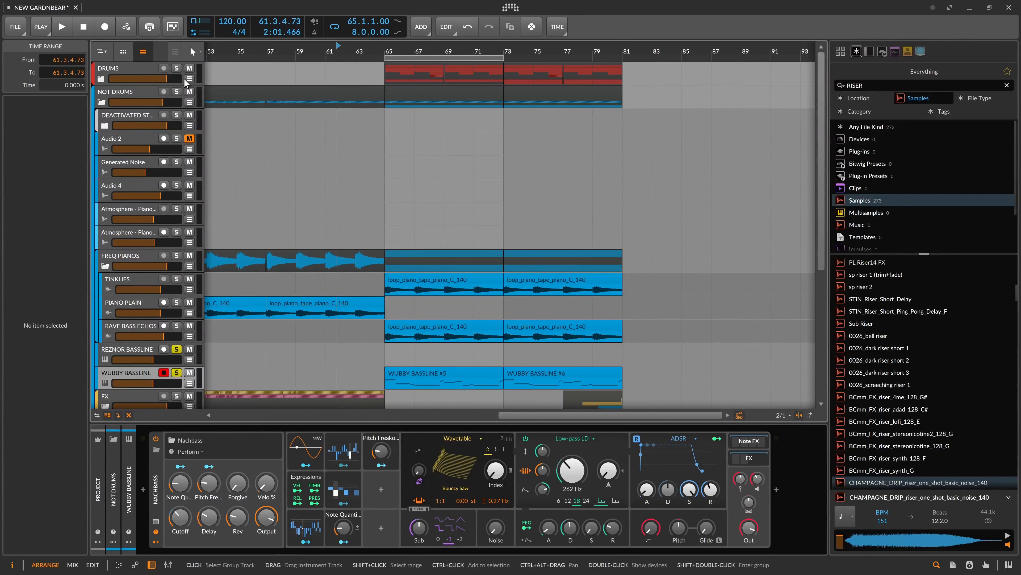
pyautogui.click(101, 80)
pyautogui.click(374, 177)
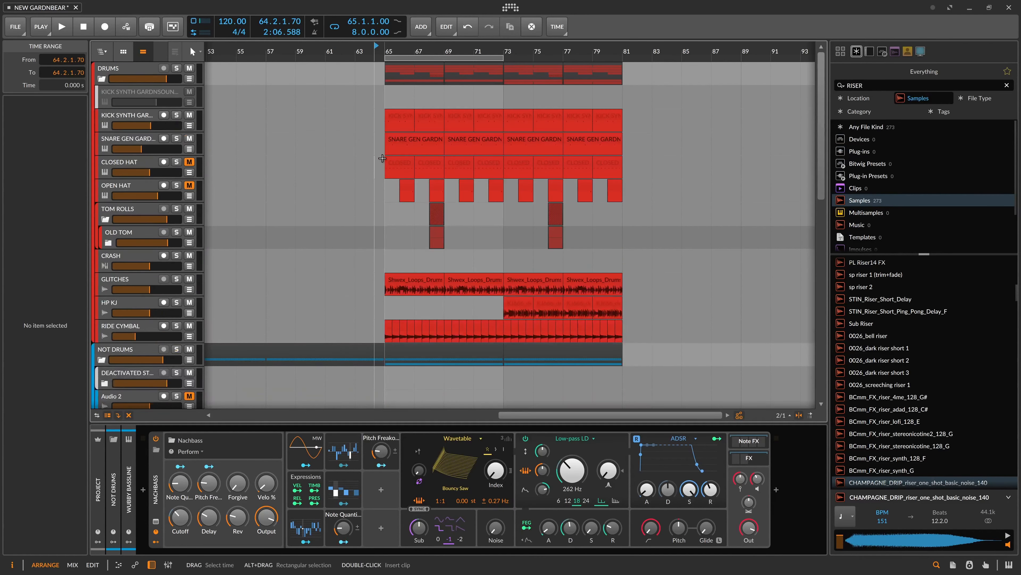
pyautogui.moveTo(415, 51); pyautogui.dragTo(422, 137)
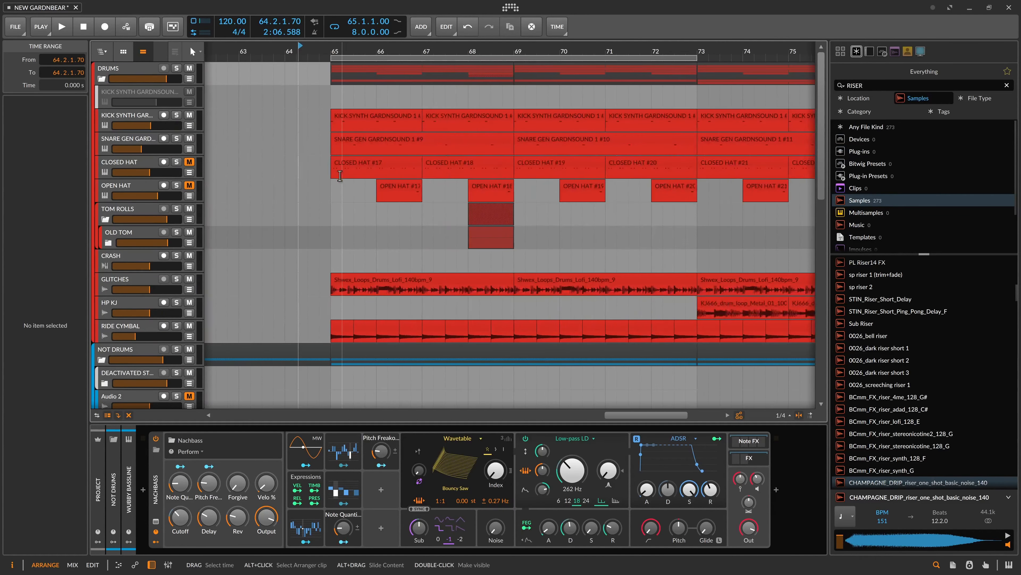
# Play briefly from bar 65 and turn off solo on the WUBBY BASSLINE and REZNOR BASSLINE tracks
pyautogui.click(337, 197)
pyautogui.press('space')
pyautogui.scroll(-10, 292, 206)
pyautogui.press('space')
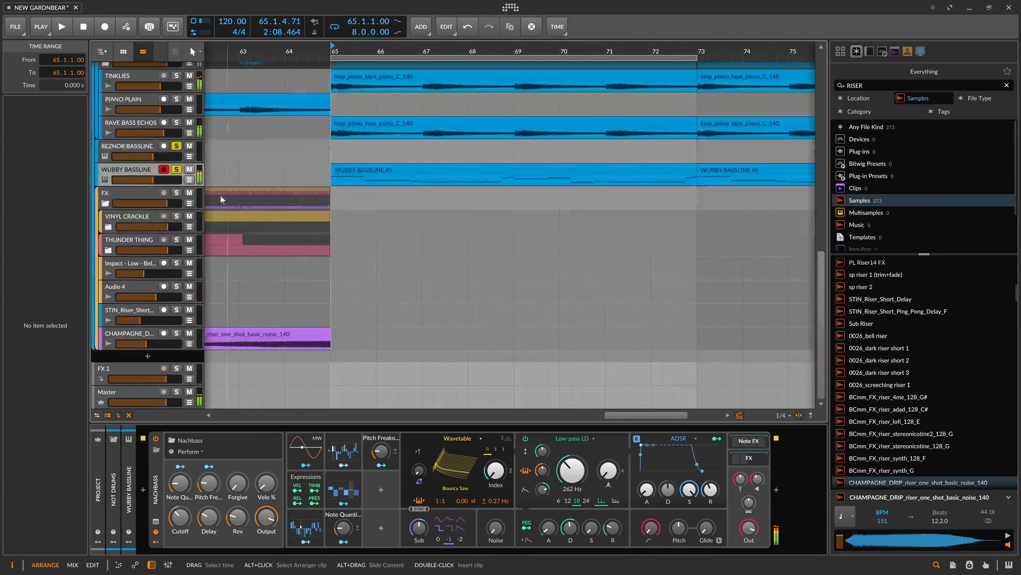
pyautogui.click(176, 169)
pyautogui.scroll(8, 319, 168)
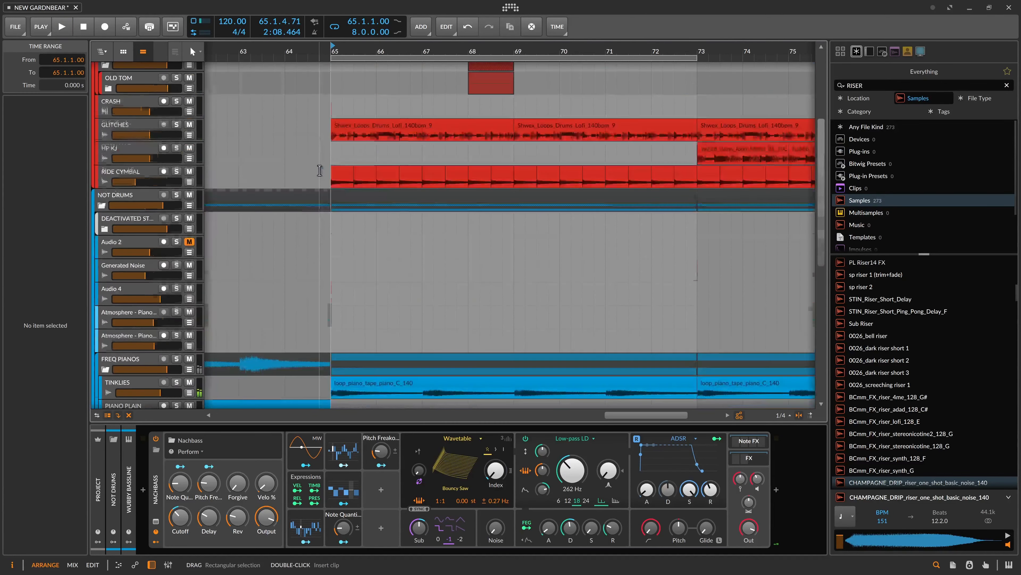
pyautogui.scroll(-7, 315, 197)
pyautogui.click(176, 185)
# Delete the C3 note on beat 1.2 of the kick clip at bar 65 and play the result
pyautogui.scroll(8, 207, 193)
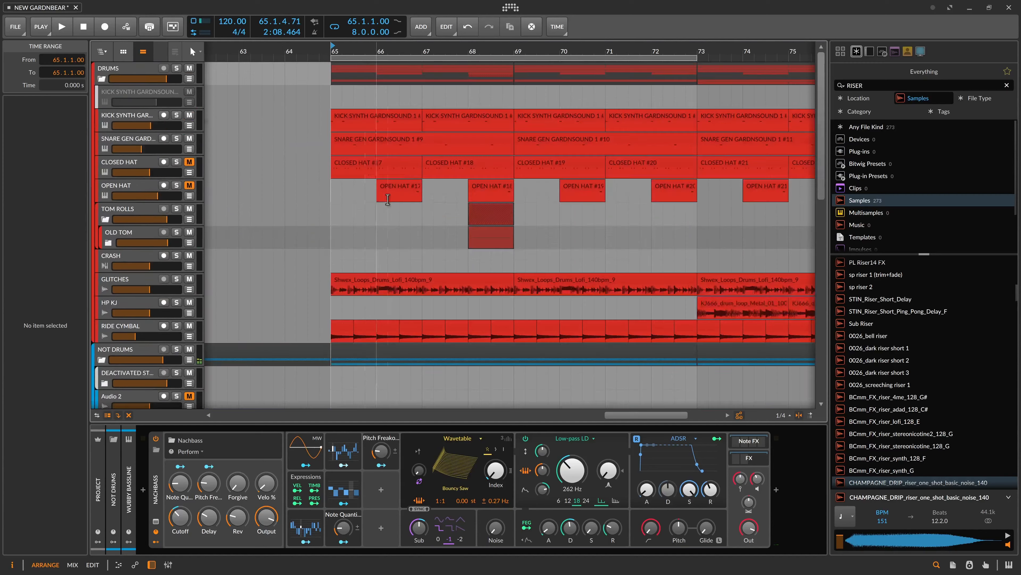
pyautogui.doubleClick(392, 115)
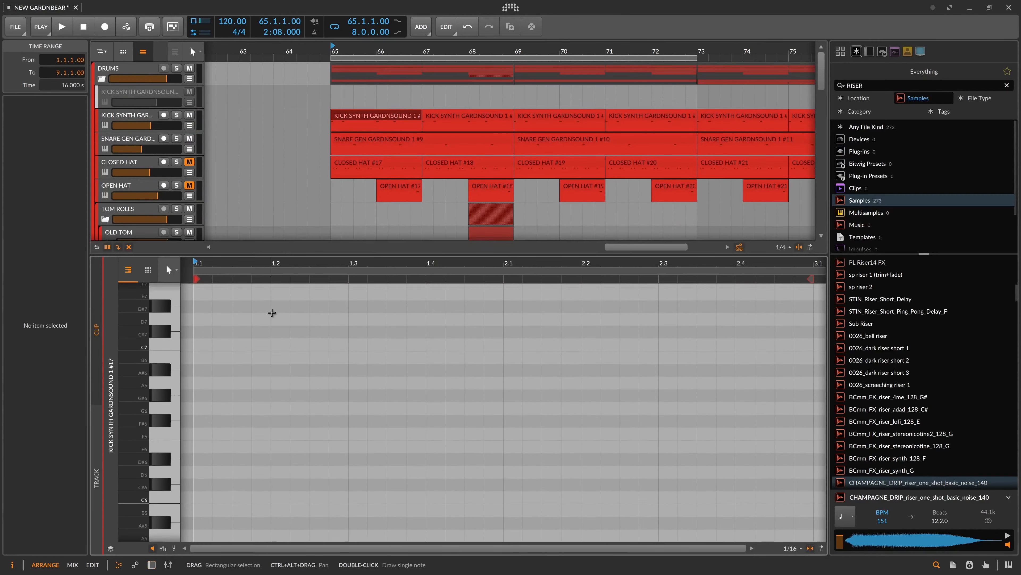
pyautogui.scroll(3, 272, 325)
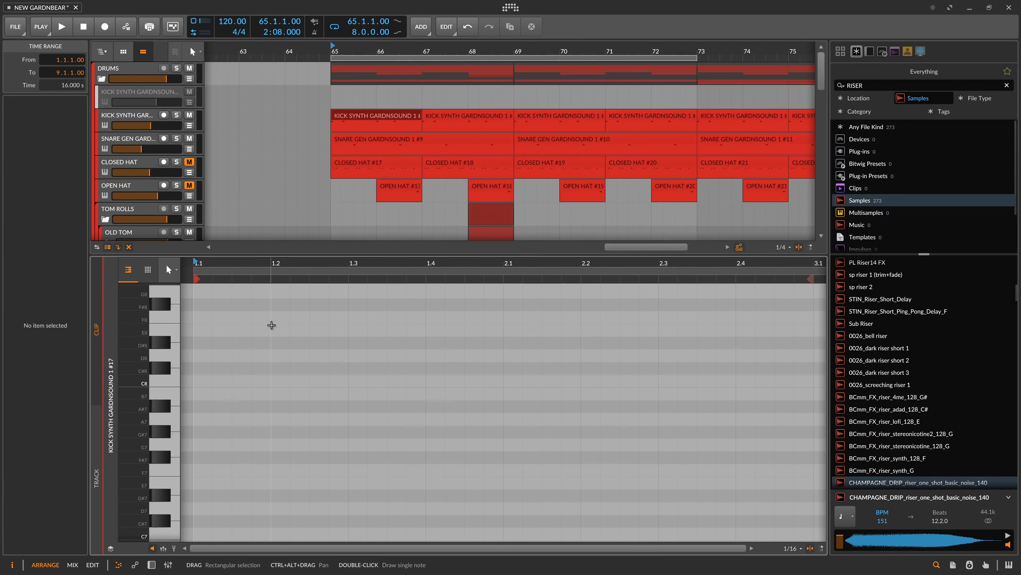
pyautogui.scroll(-15, 269, 324)
pyautogui.scroll(3, 248, 344)
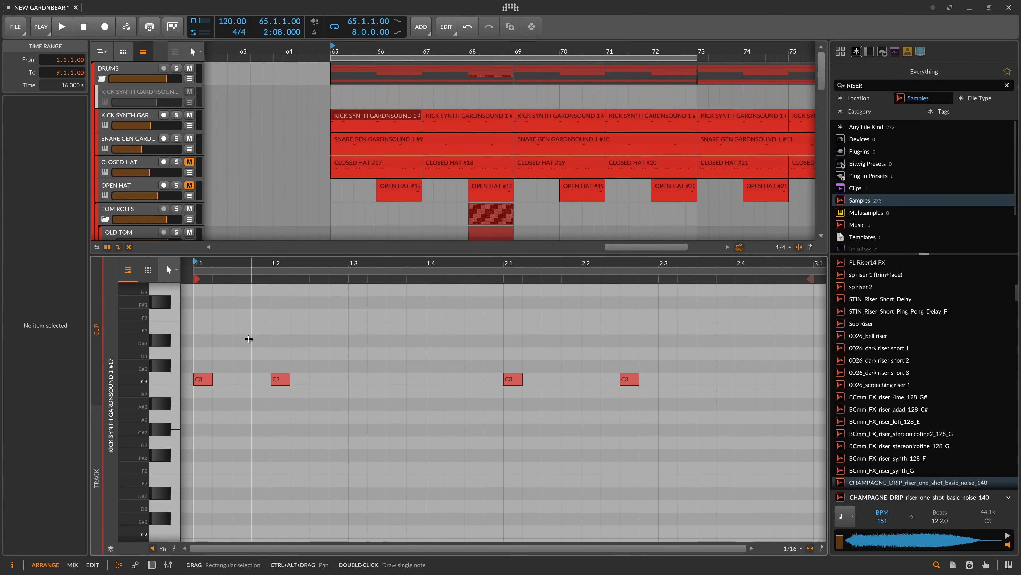
pyautogui.press('space')
pyautogui.press('space')
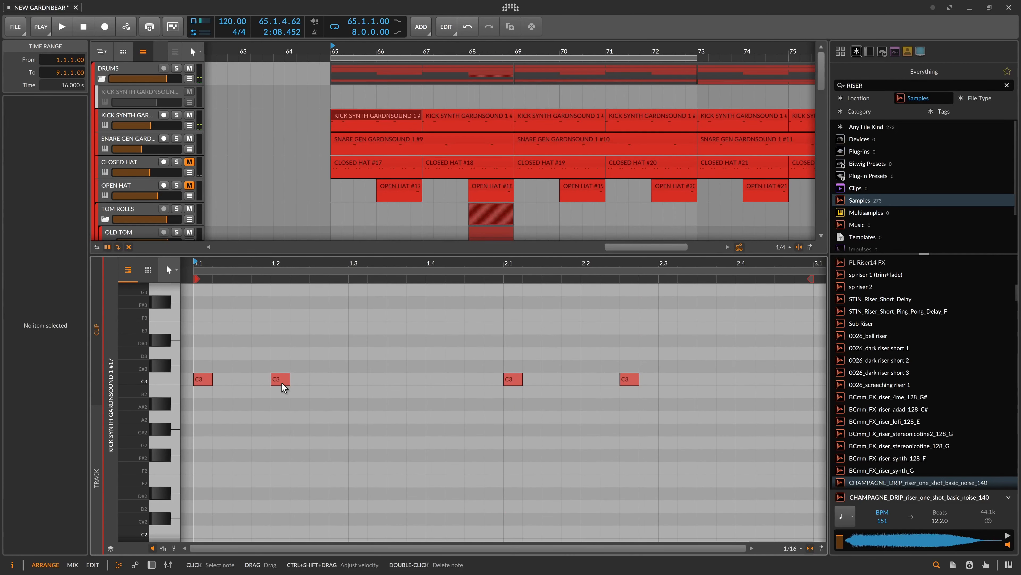
pyautogui.click(282, 382)
pyautogui.press('Delete')
pyautogui.press('space')
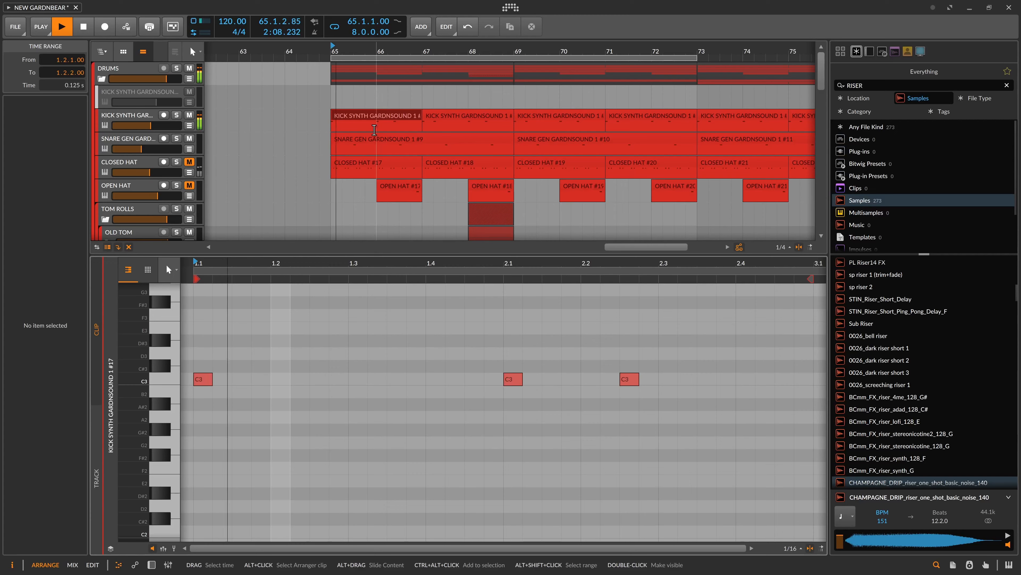
pyautogui.press('space')
# Open the snare clip at bar 65 in the note editor and listen to its pattern with the edited kick
pyautogui.click(362, 143)
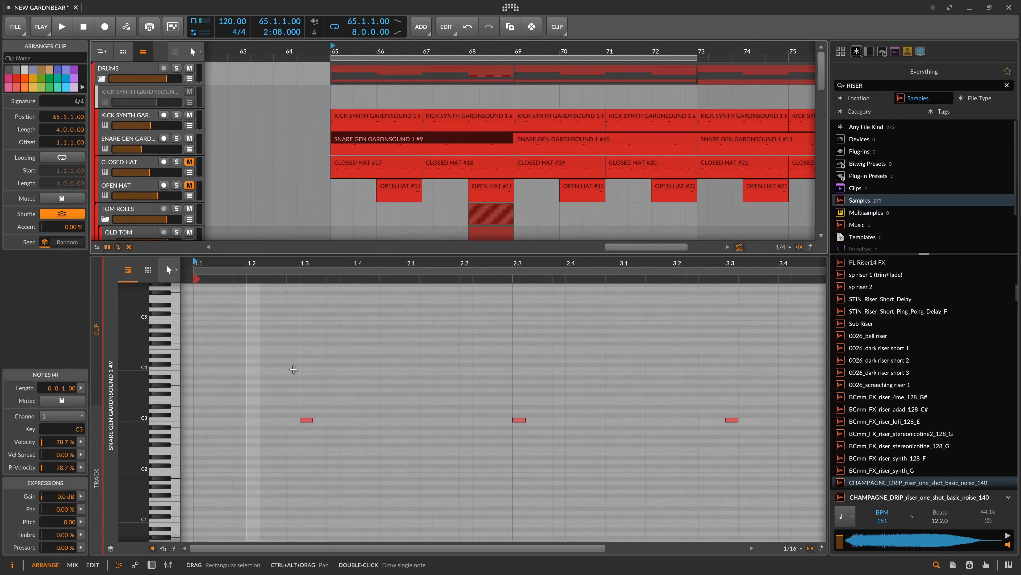
pyautogui.moveTo(433, 263); pyautogui.dragTo(454, 236)
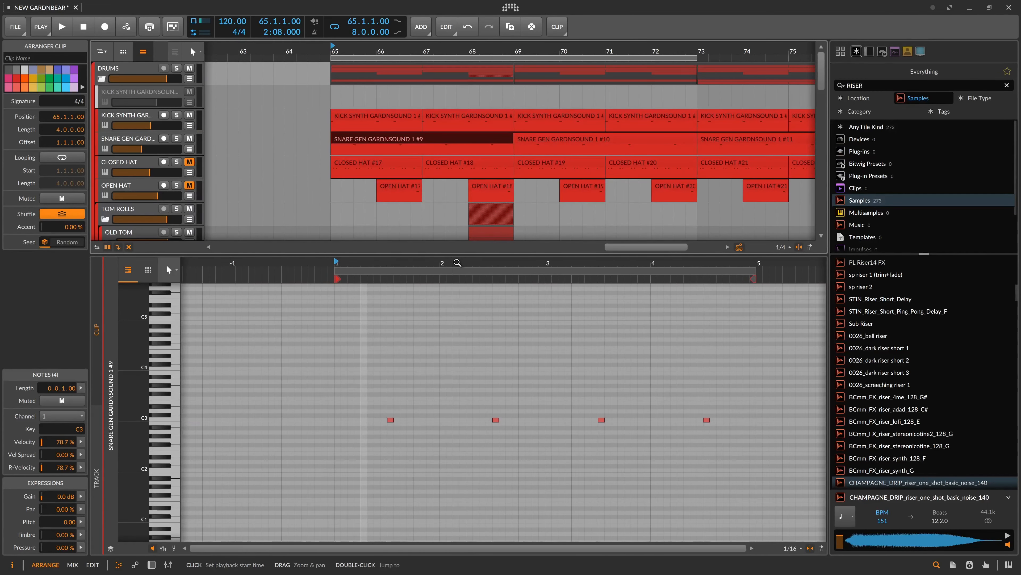
pyautogui.click(420, 376)
pyautogui.moveTo(511, 271); pyautogui.dragTo(416, 258)
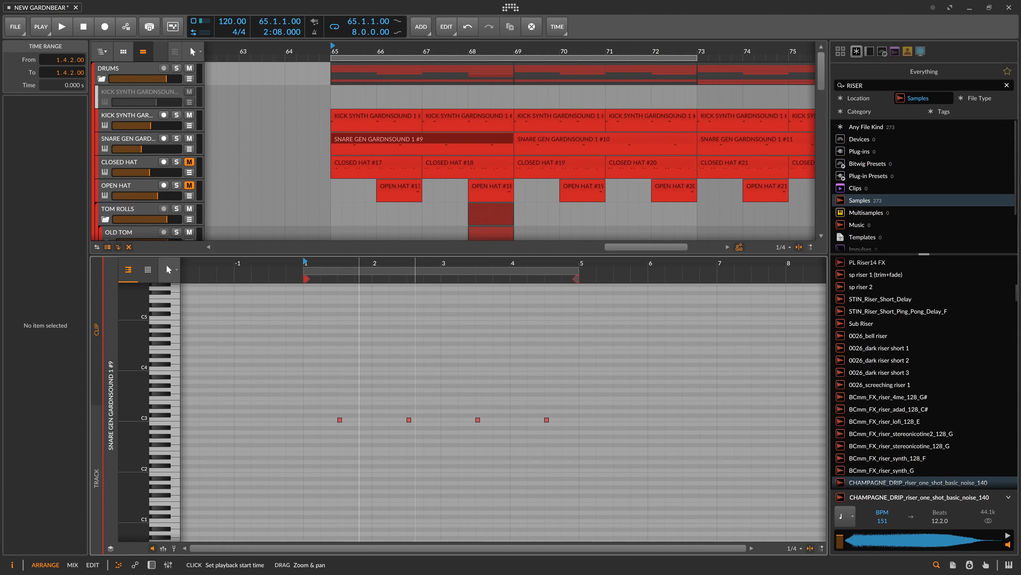
pyautogui.click(432, 376)
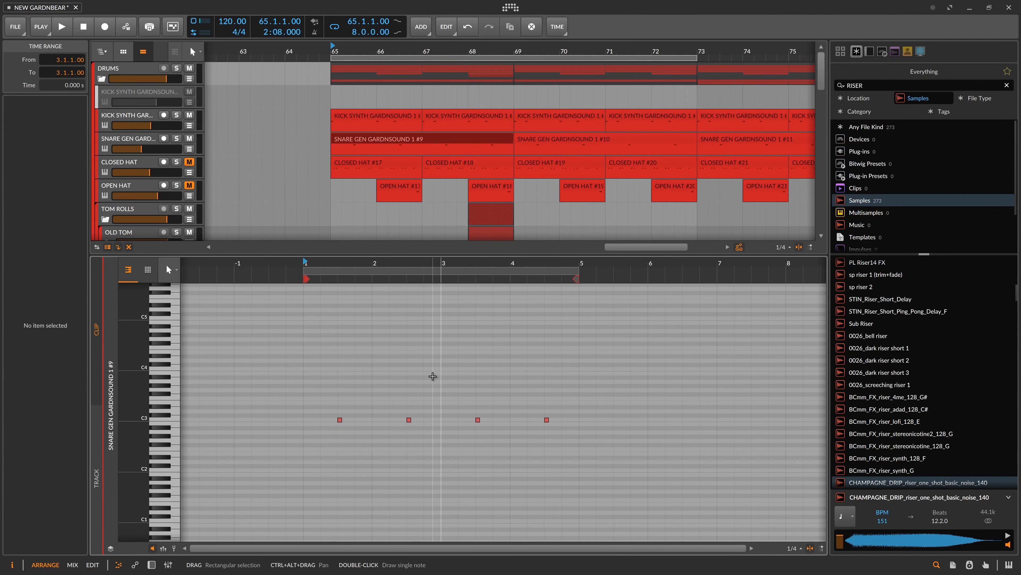
pyautogui.press('space')
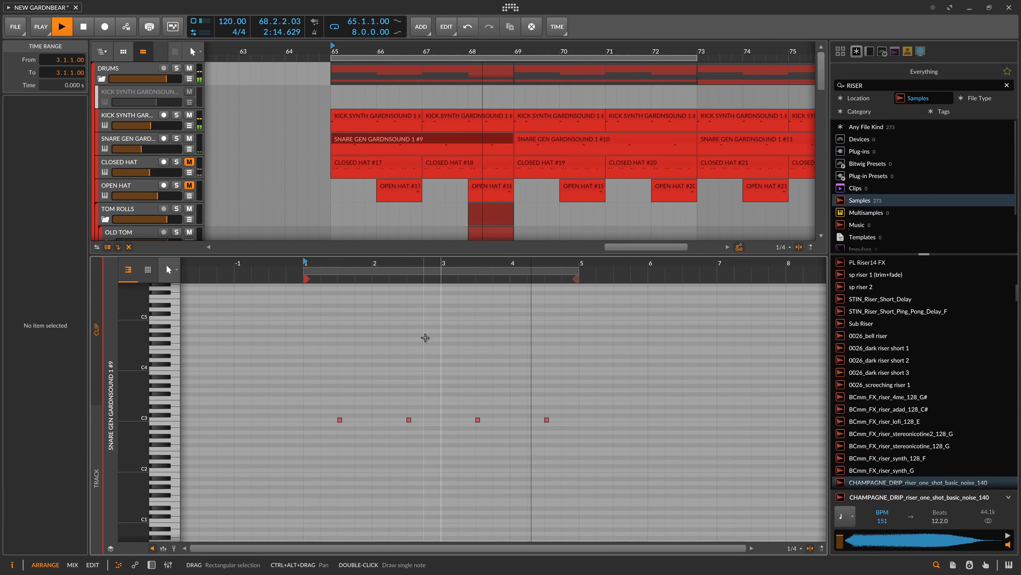
pyautogui.press('space')
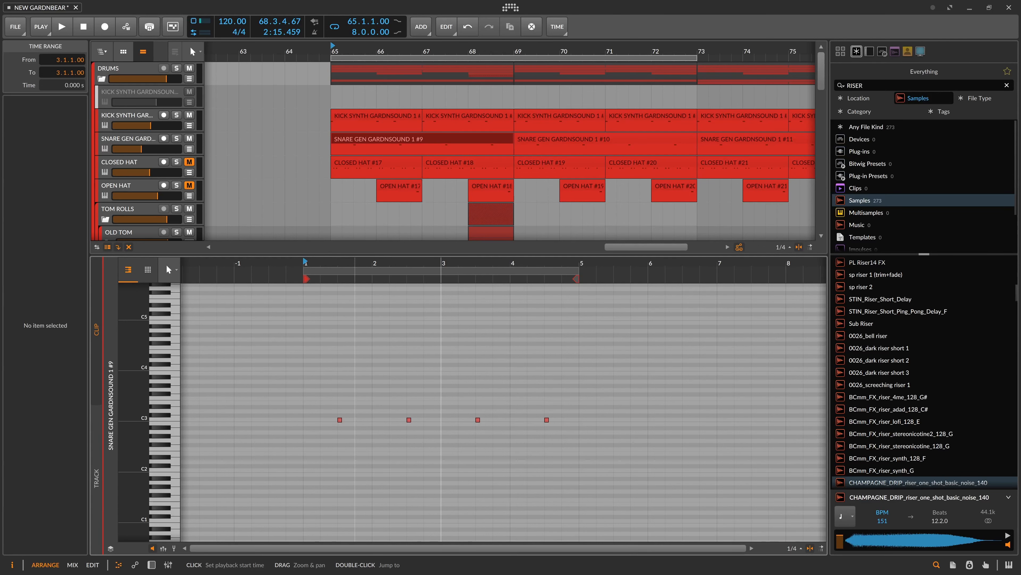
pyautogui.moveTo(349, 263); pyautogui.dragTo(349, 281)
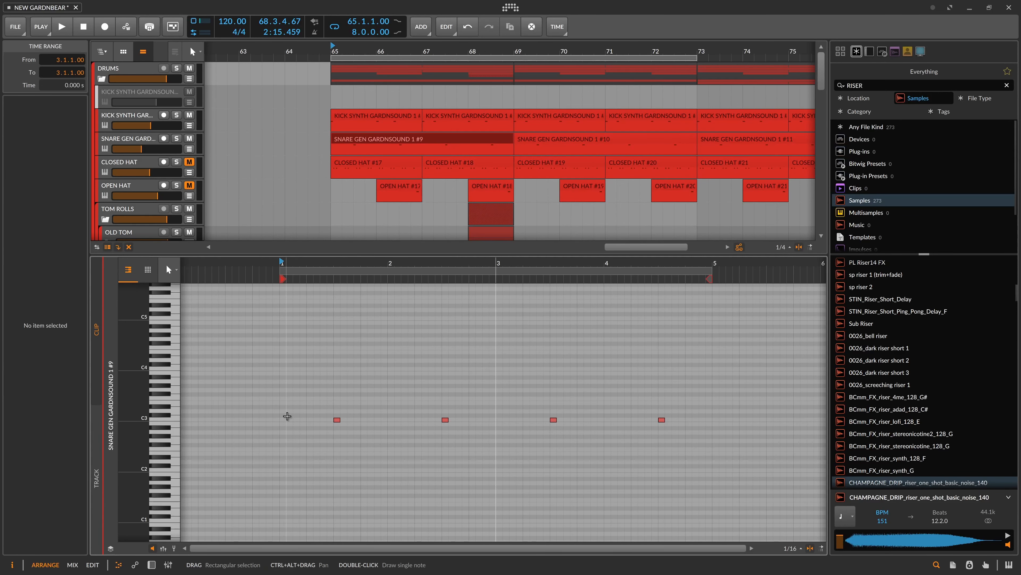
# Select all notes in the snare clip at bar 65 and examine their length, chance, repeat, occurrence and recurrence settings
pyautogui.click(412, 138)
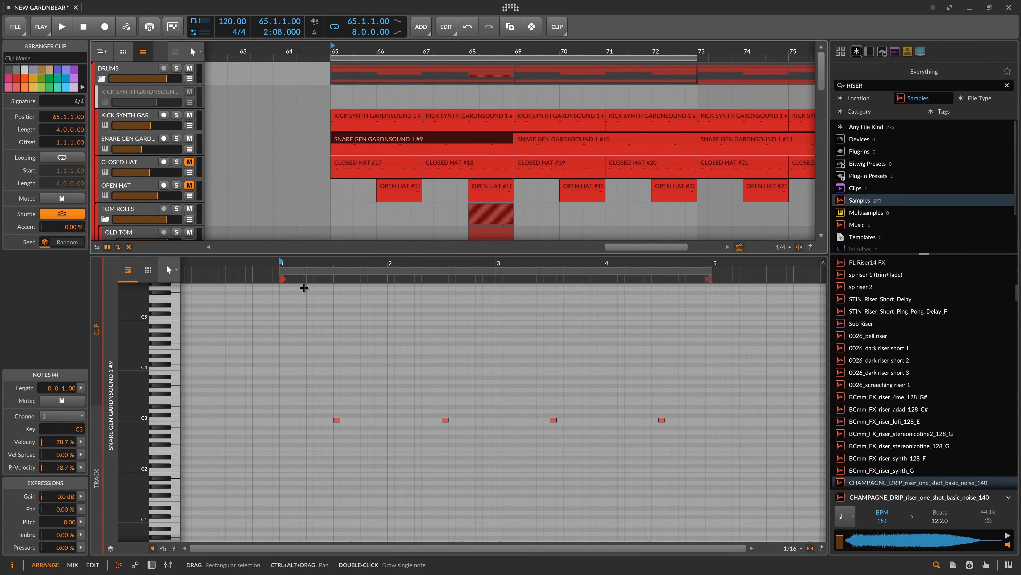
pyautogui.doubleClick(412, 140)
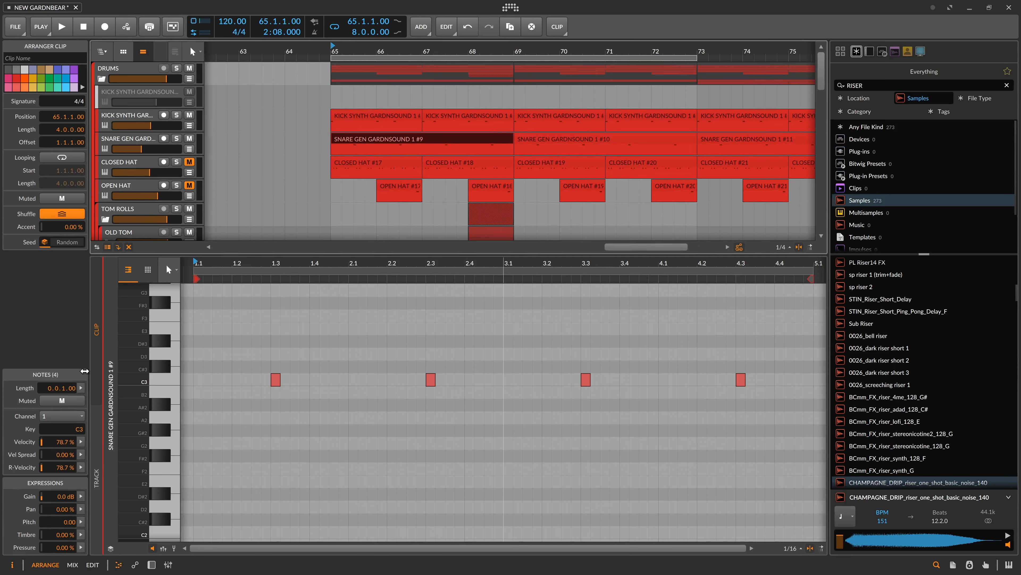
pyautogui.click(245, 326)
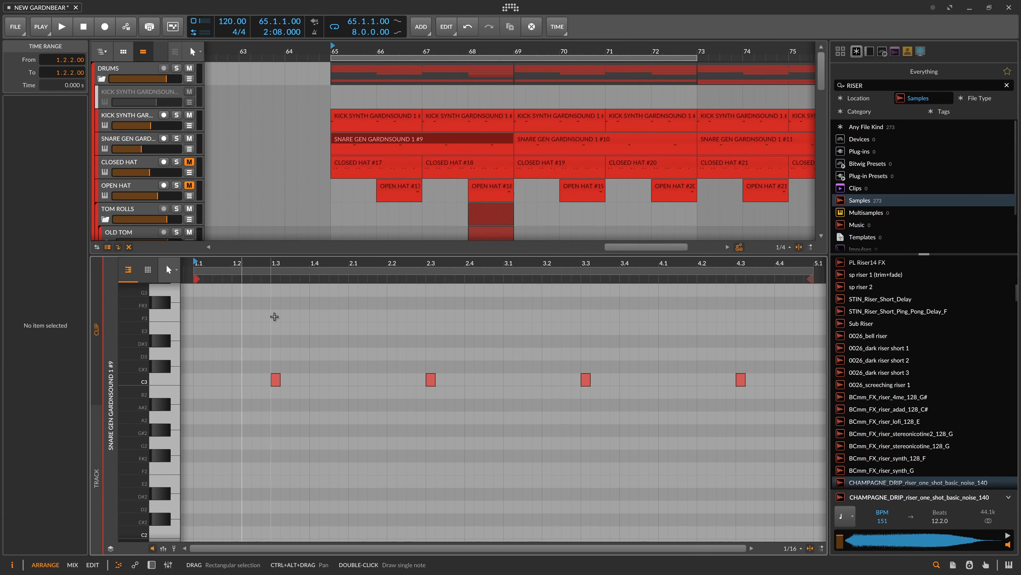
pyautogui.hotkey('ctrl', 'a')
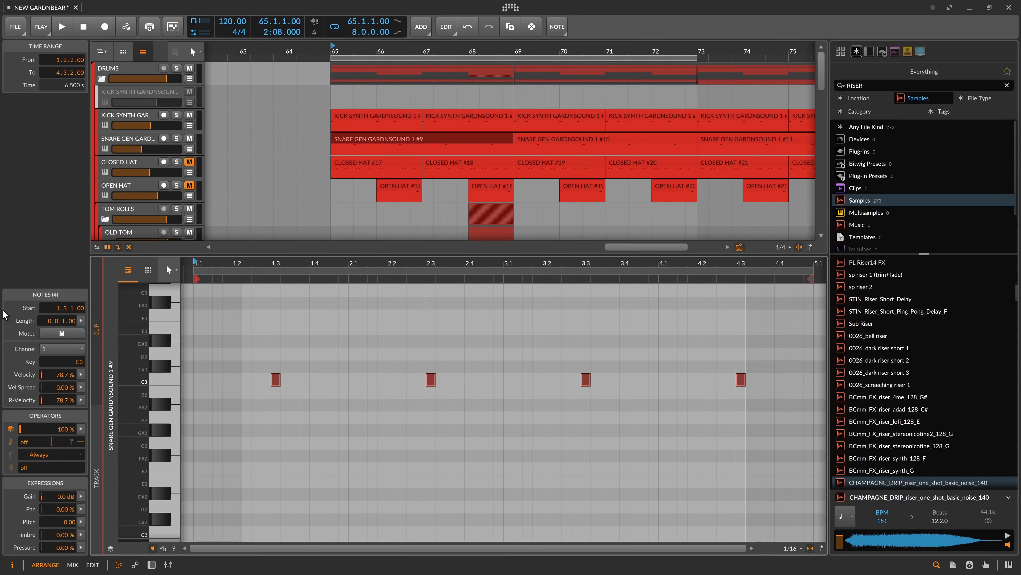
pyautogui.click(80, 321)
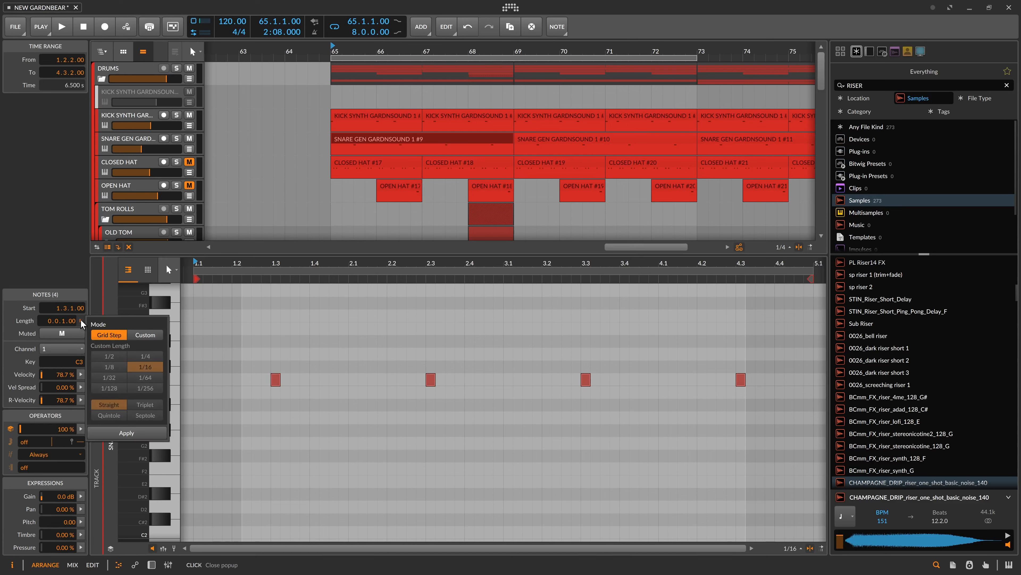
pyautogui.click(81, 320)
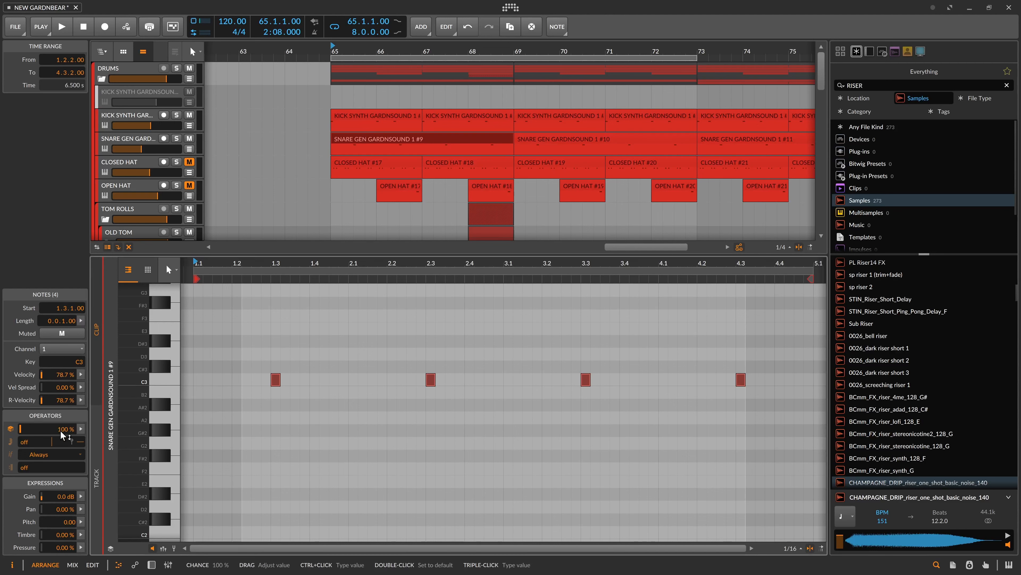
pyautogui.moveTo(62, 433); pyautogui.dragTo(62, 442)
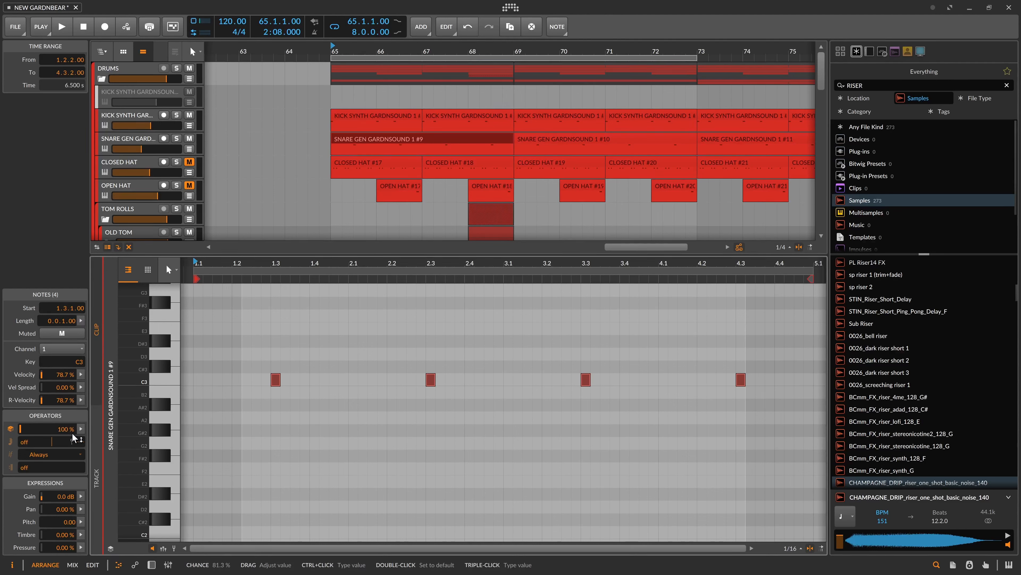
pyautogui.click(80, 429)
pyautogui.click(80, 429)
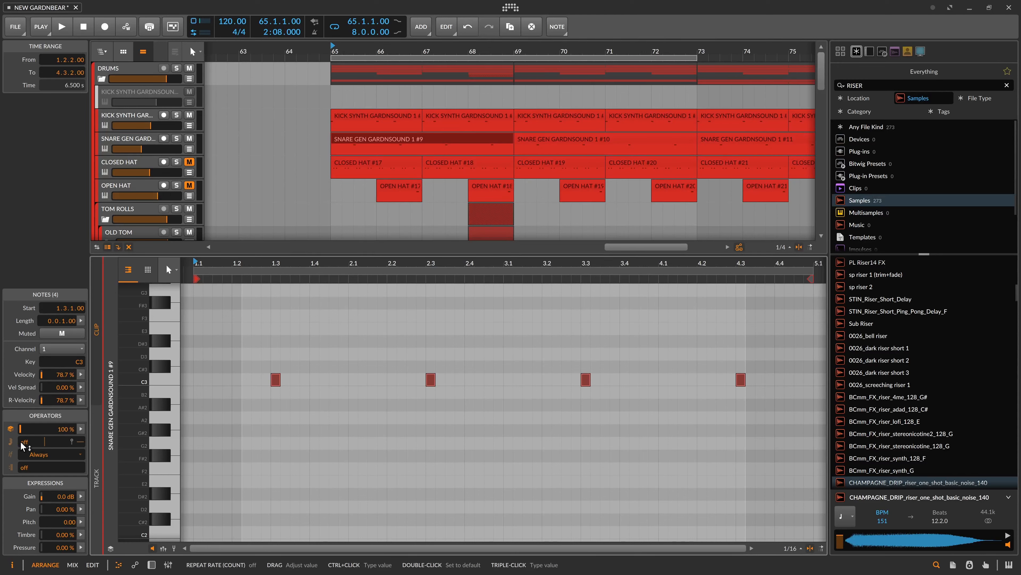
pyautogui.click(53, 455)
pyautogui.click(54, 459)
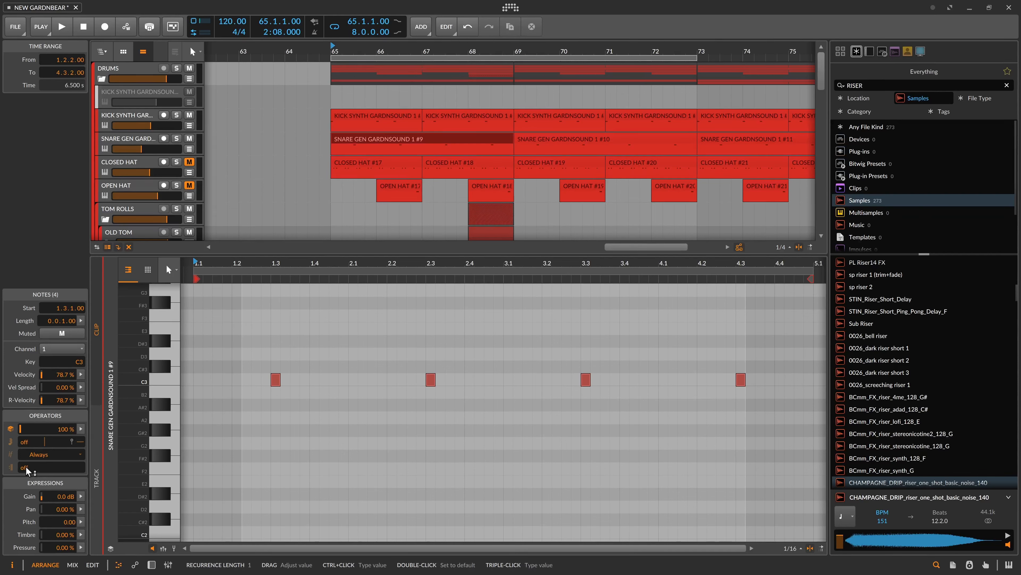
pyautogui.moveTo(26, 466)
pyautogui.mouseDown()
pyautogui.moveTo(26, 454)
pyautogui.moveTo(25, 468)
pyautogui.mouseUp()
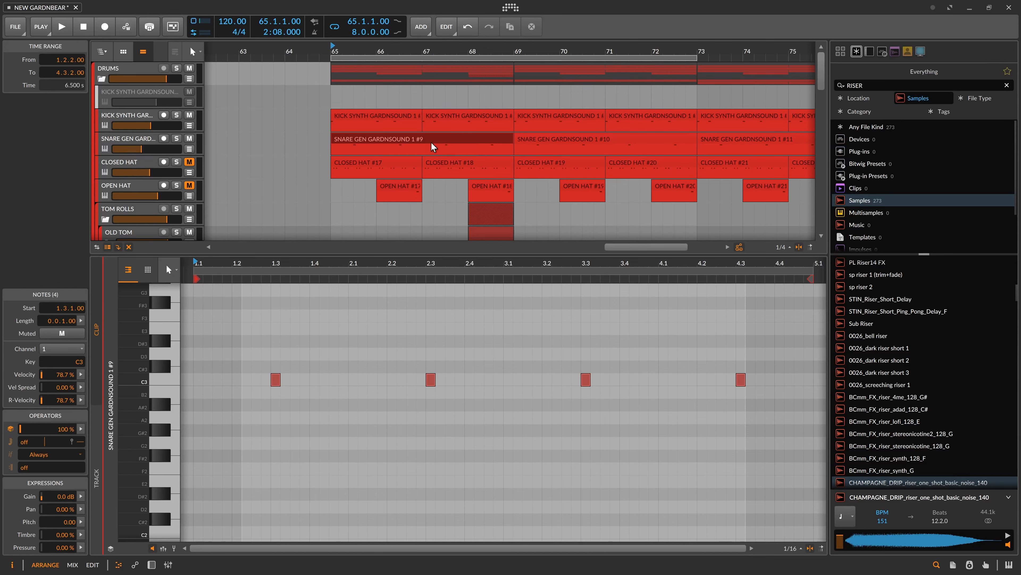
# Scale the snare clip at bar 65 to 50% and duplicate the shortened clip to bar 67
pyautogui.click(411, 137)
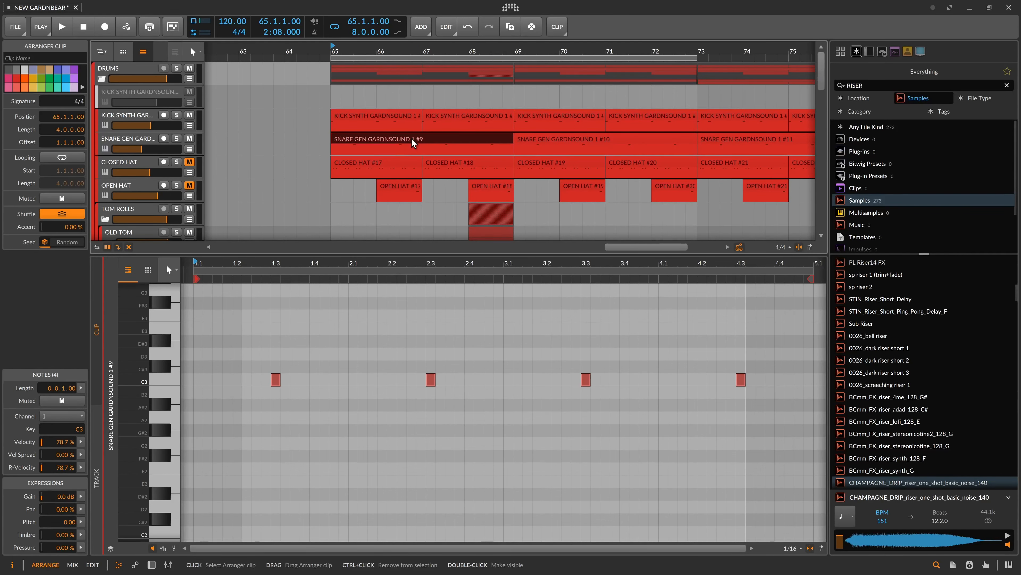
pyautogui.rightClick(411, 137)
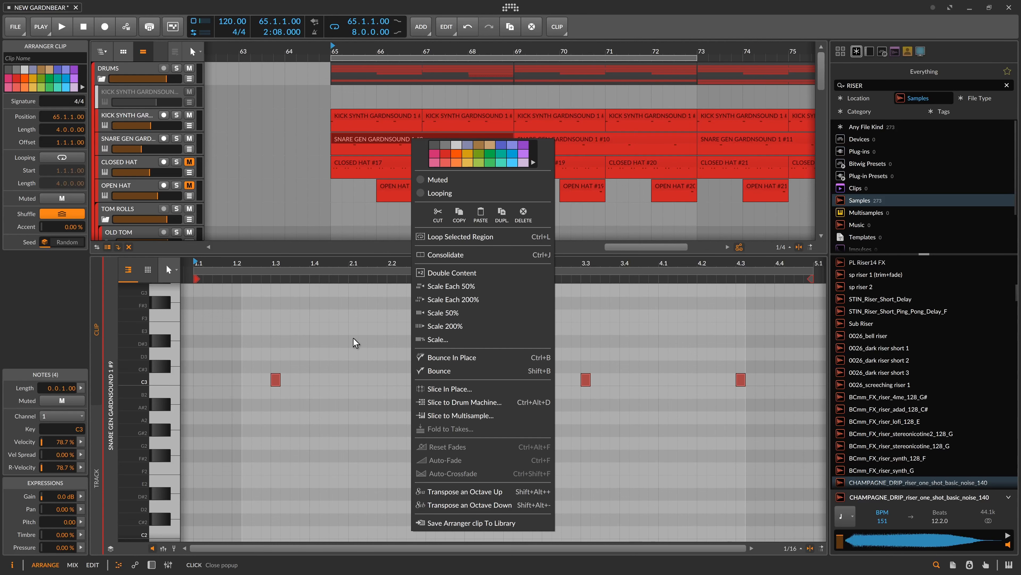
pyautogui.click(375, 138)
pyautogui.rightClick(387, 137)
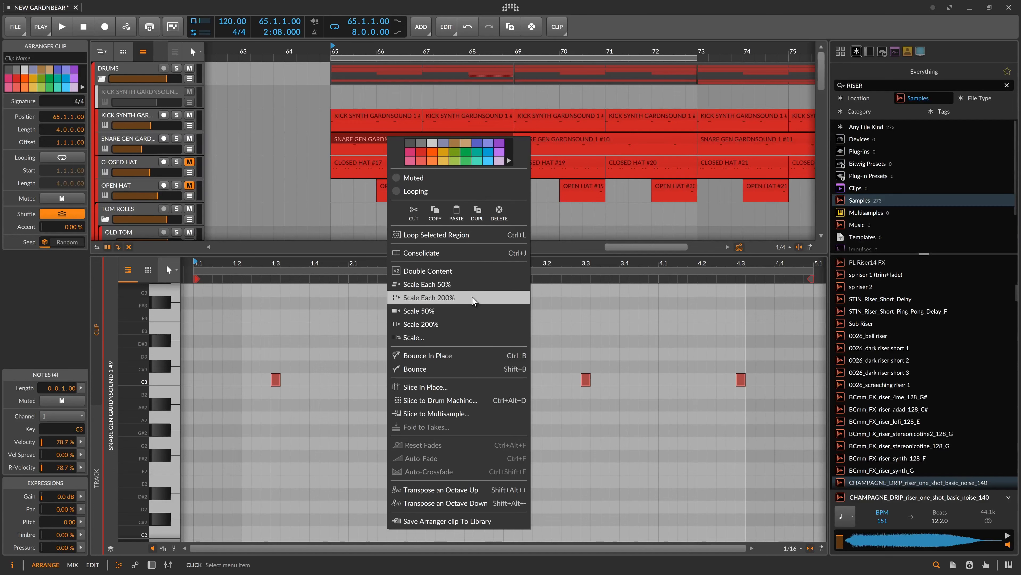
pyautogui.click(463, 311)
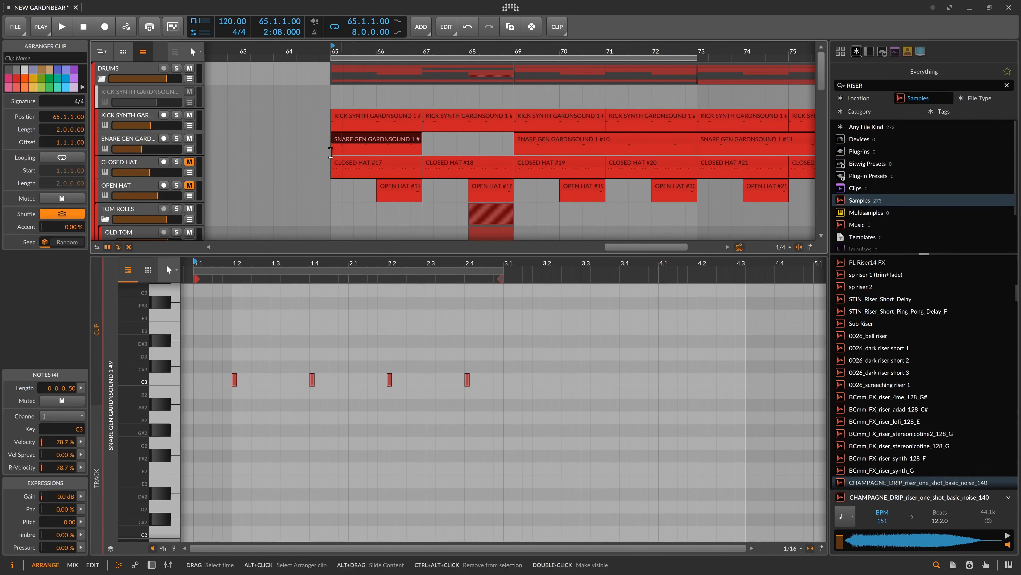
pyautogui.hotkey('ctrl', 'd')
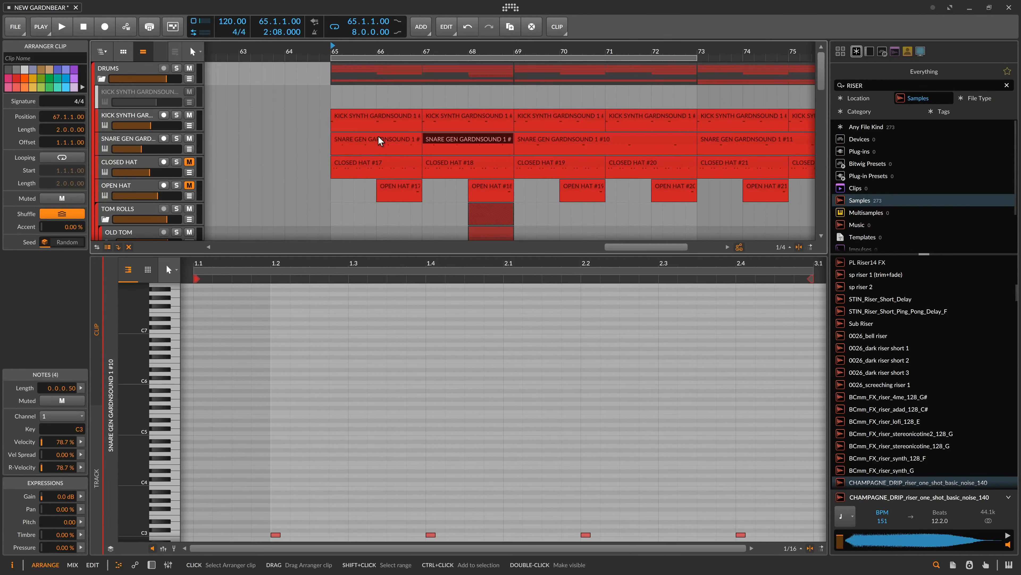
# Add C3 notes at 1.2.3, 1.3.3 and 2.3.4 to the kick clip at bar 65, playing the pattern between edits
pyautogui.press('space')
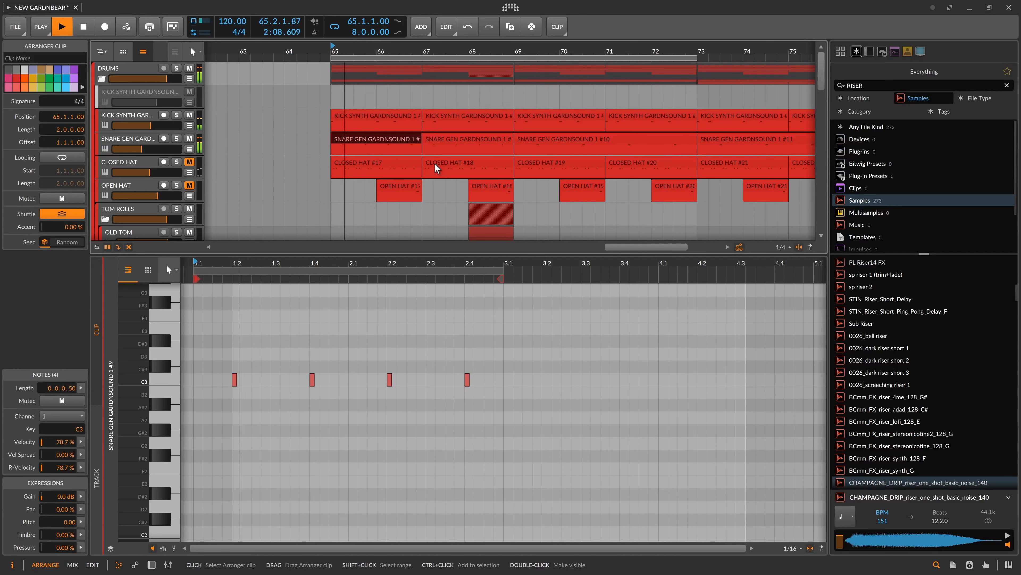
pyautogui.click(394, 117)
pyautogui.press('space')
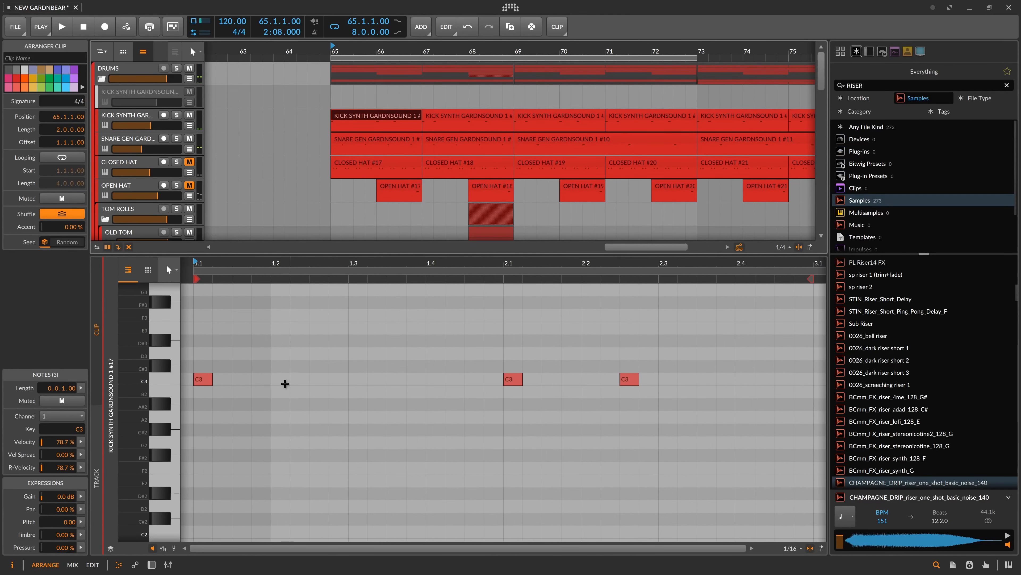
pyautogui.doubleClick(320, 379)
pyautogui.press('space')
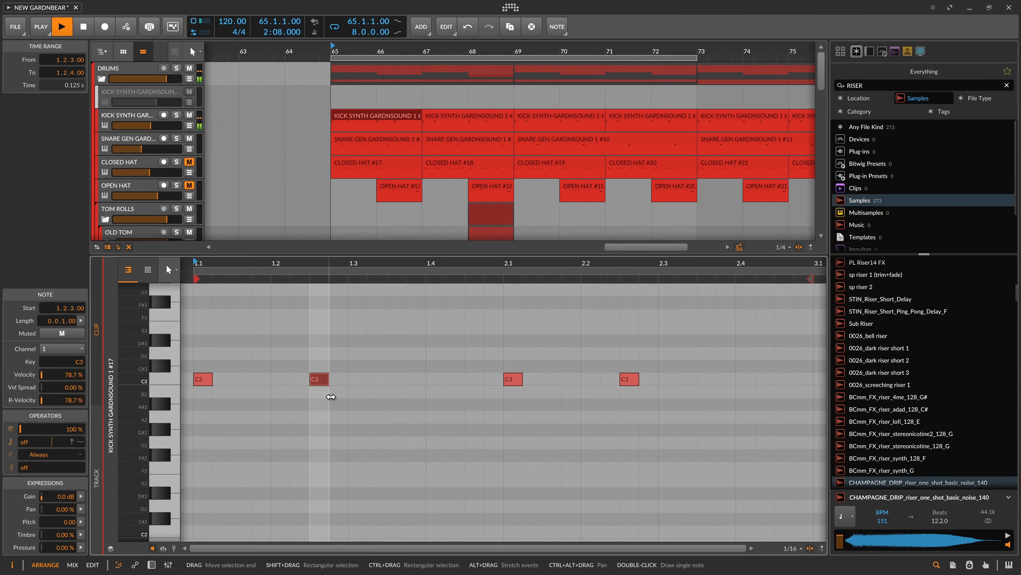
pyautogui.doubleClick(397, 379)
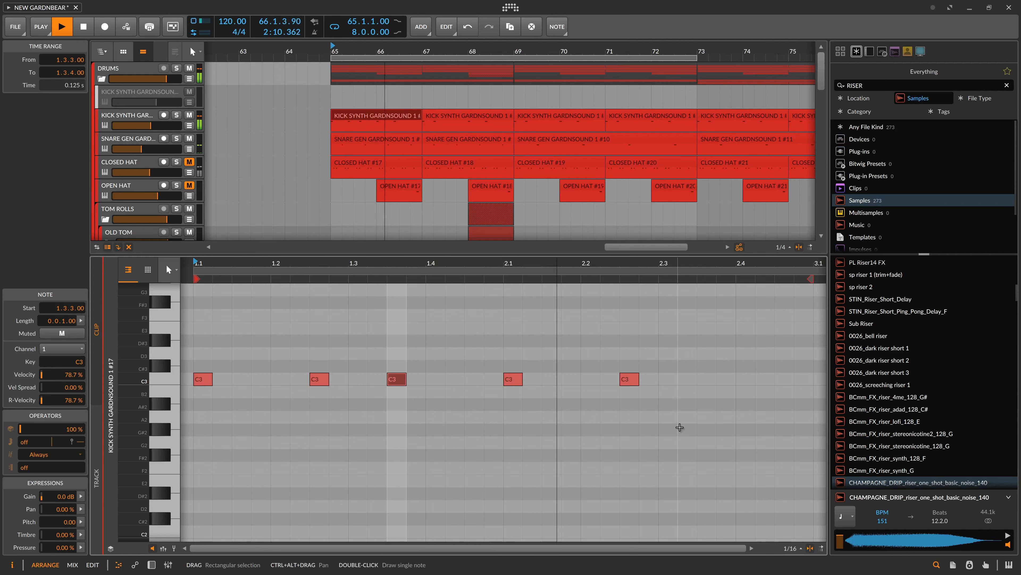
pyautogui.press('space')
pyautogui.press('space')
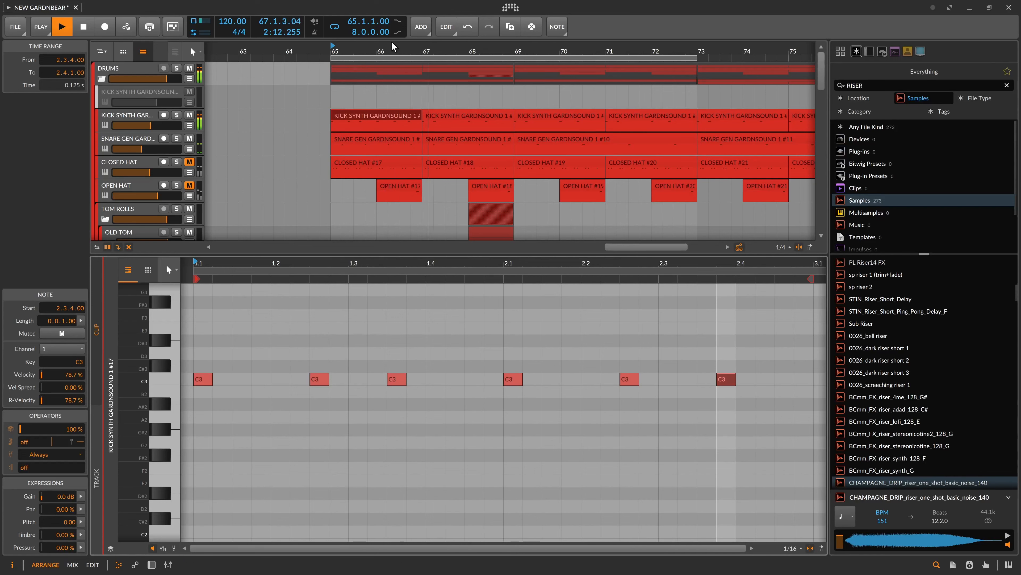
pyautogui.press('space')
# Duplicate the kick and snare clips at bar 65 together to bar 67
pyautogui.click(393, 121)
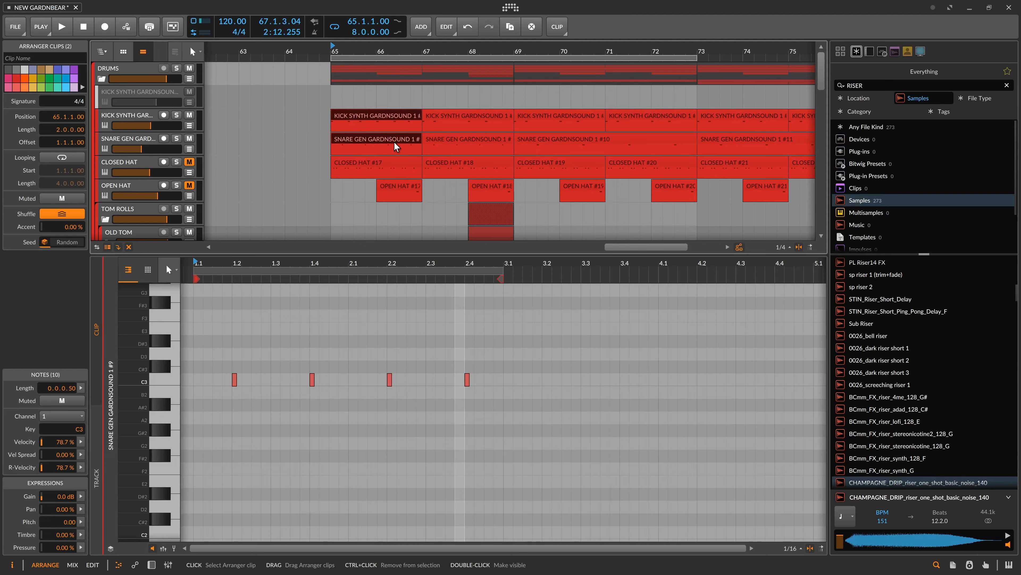
pyautogui.click(462, 121)
pyautogui.click(466, 140)
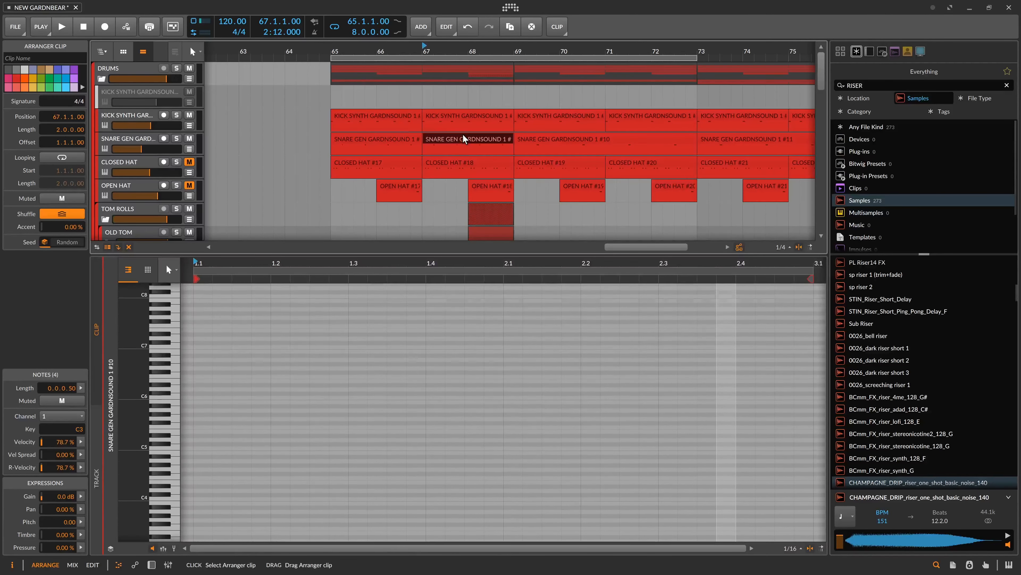
# Play from bar 67 and examine the C3 notes of the snare clip there in the note editor
pyautogui.click(481, 275)
pyautogui.press('space')
pyautogui.moveTo(482, 274); pyautogui.dragTo(440, 273)
pyautogui.press('space')
pyautogui.click(447, 143)
pyautogui.scroll(-1, 425, 330)
pyautogui.press('space')
pyautogui.scroll(-3, 424, 330)
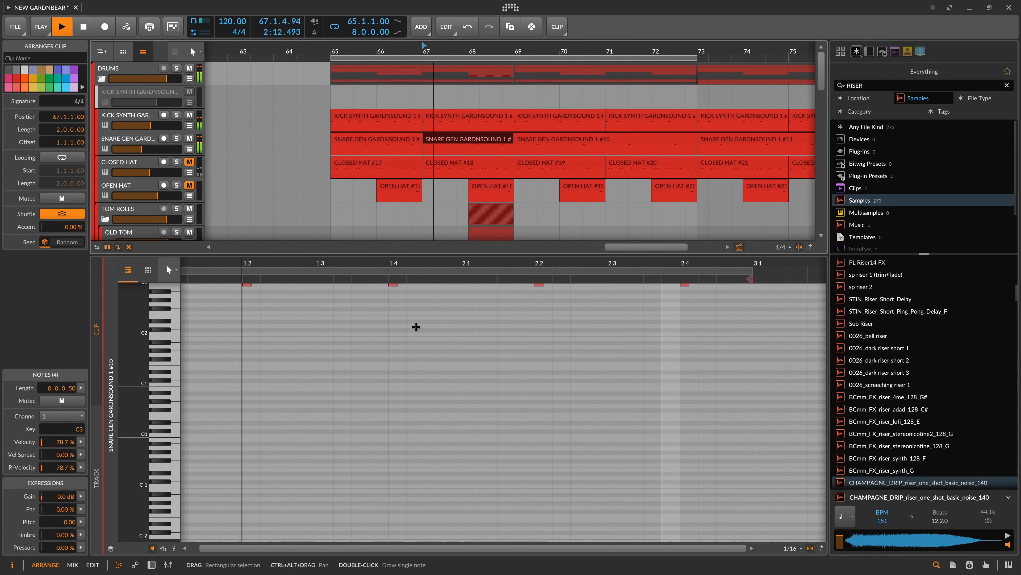
pyautogui.scroll(3, 416, 323)
pyautogui.scroll(-2, 418, 323)
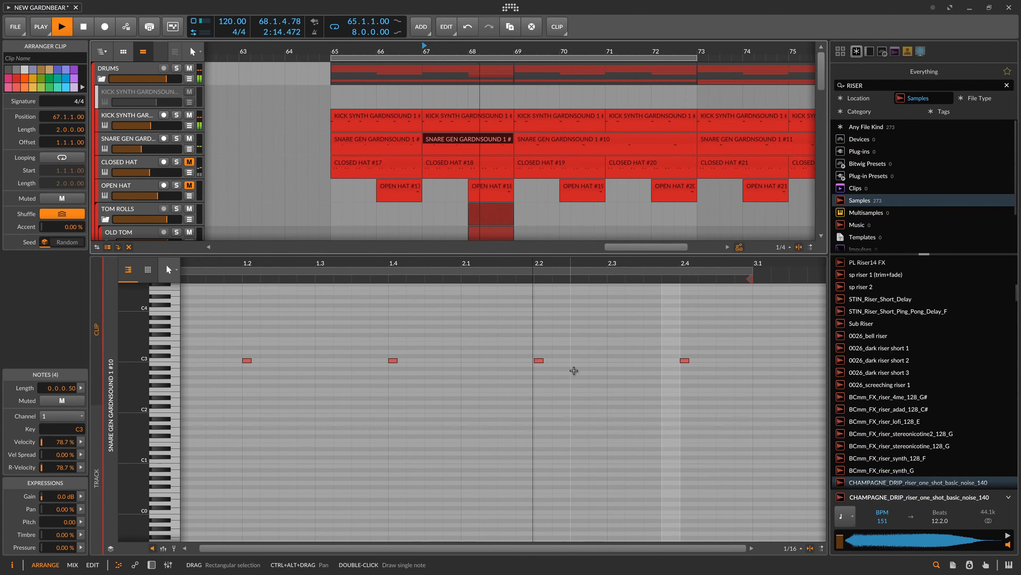
pyautogui.press('space')
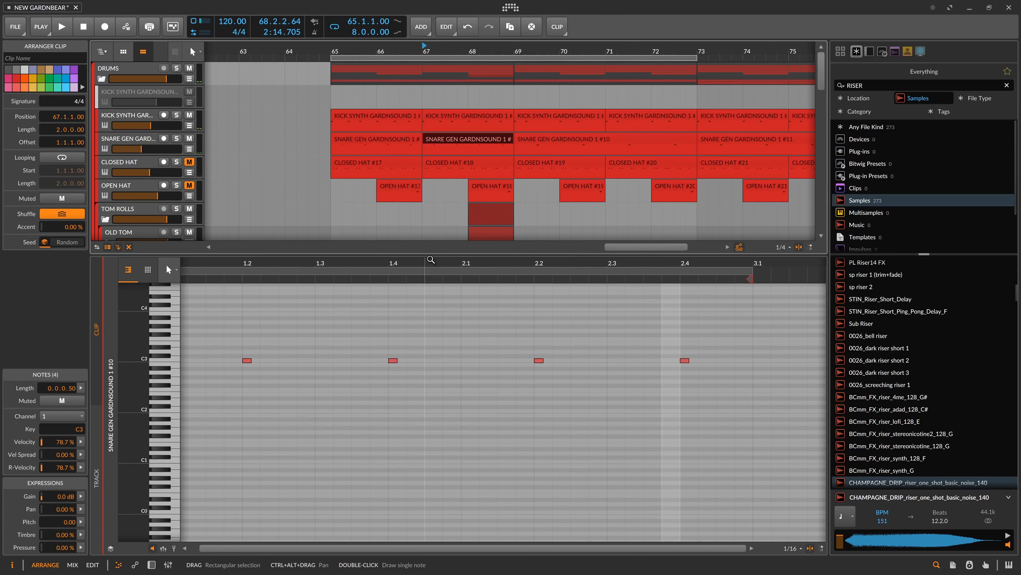
# Add a C3 note at 2.2.3 to the snare clip at bar 67 and briefly play it
pyautogui.doubleClick(581, 360)
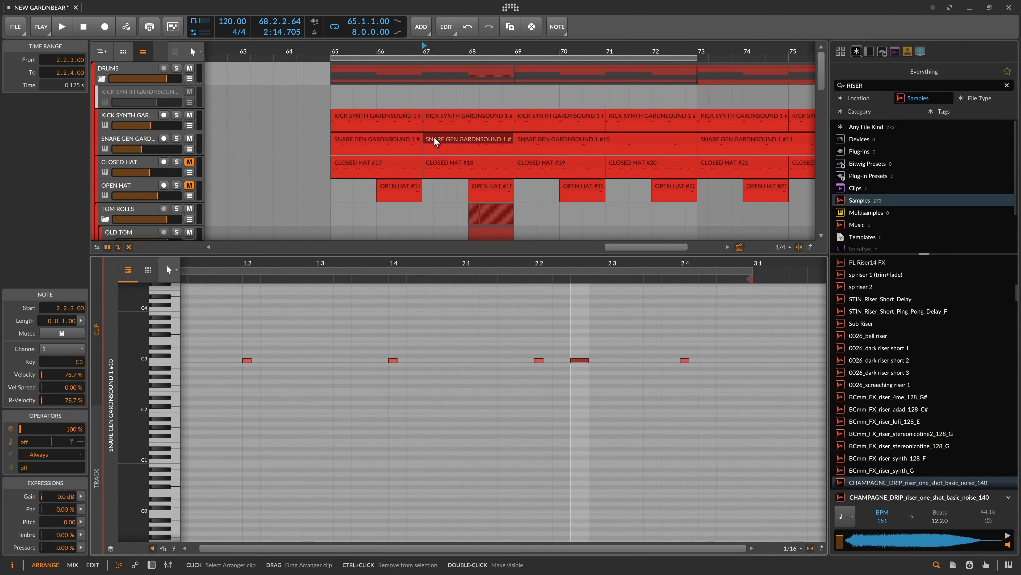
pyautogui.click(503, 139)
pyautogui.press('space')
pyautogui.press('space')
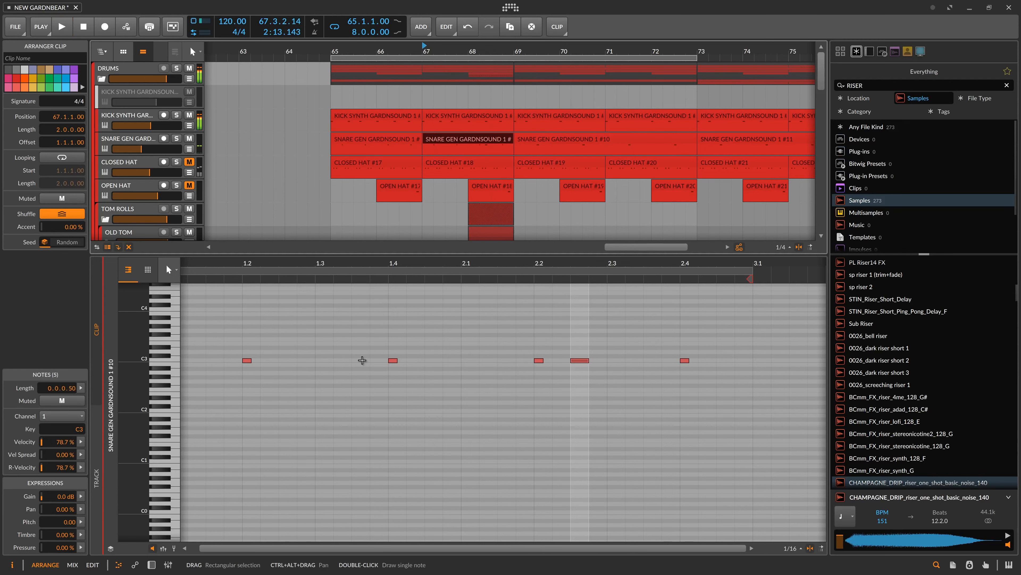
# Compare the kick clips at bars 67 and 65, and delete the C3 note at 2.2.3 from the snare clip at bar 67
pyautogui.click(457, 123)
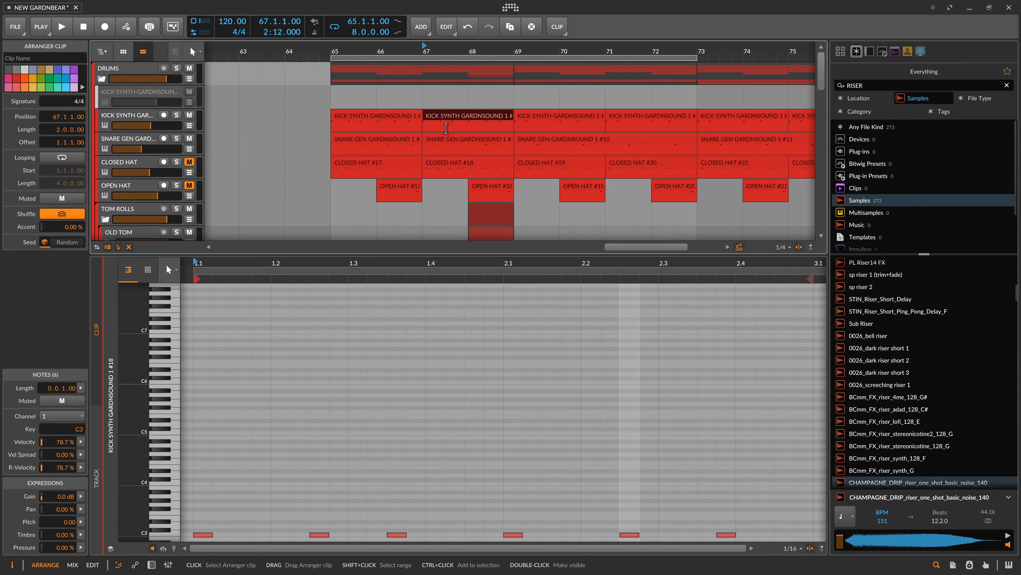
pyautogui.scroll(-3, 490, 301)
pyautogui.click(393, 118)
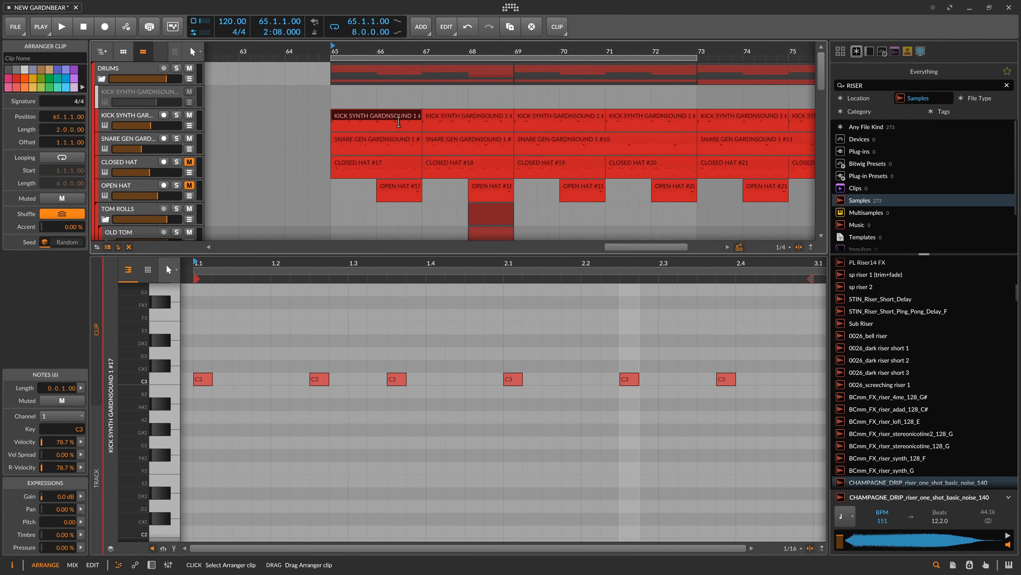
pyautogui.click(465, 141)
pyautogui.click(582, 361)
pyautogui.press('Delete')
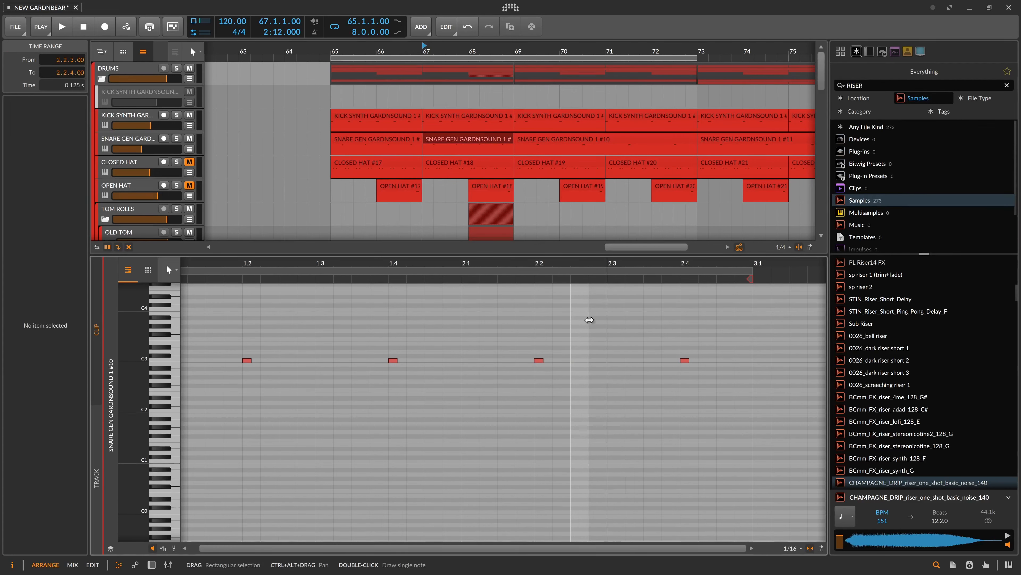
# Open the kick clip at bar 67 in the note editor and listen to the drum pattern from that bar
pyautogui.click(470, 144)
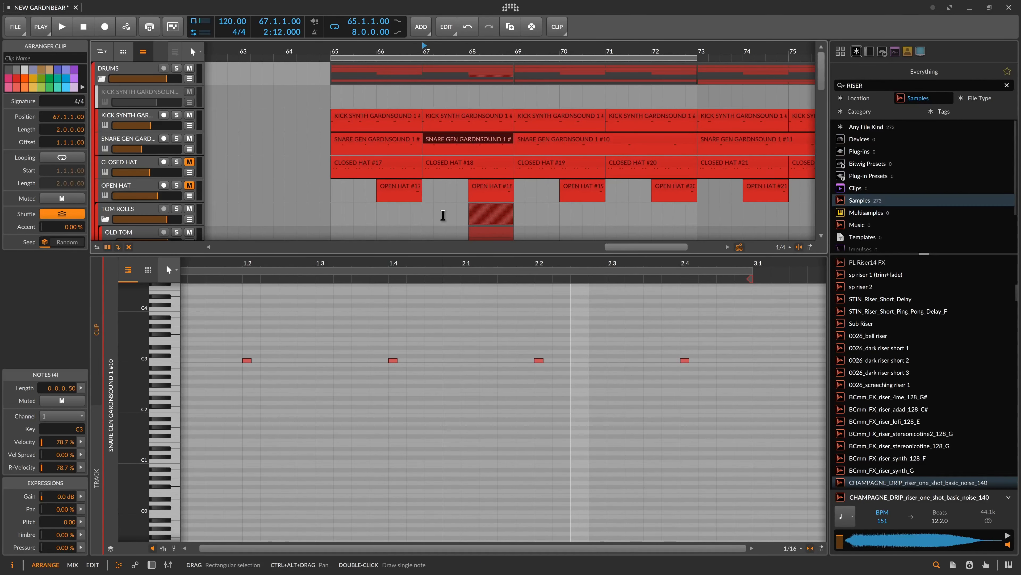
pyautogui.click(434, 120)
pyautogui.click(422, 95)
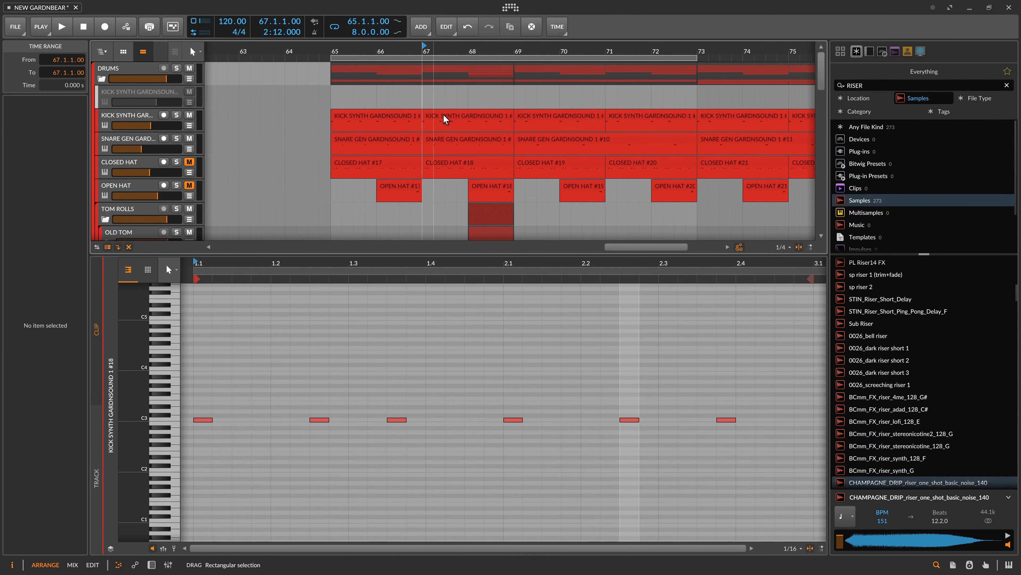
pyautogui.press('space')
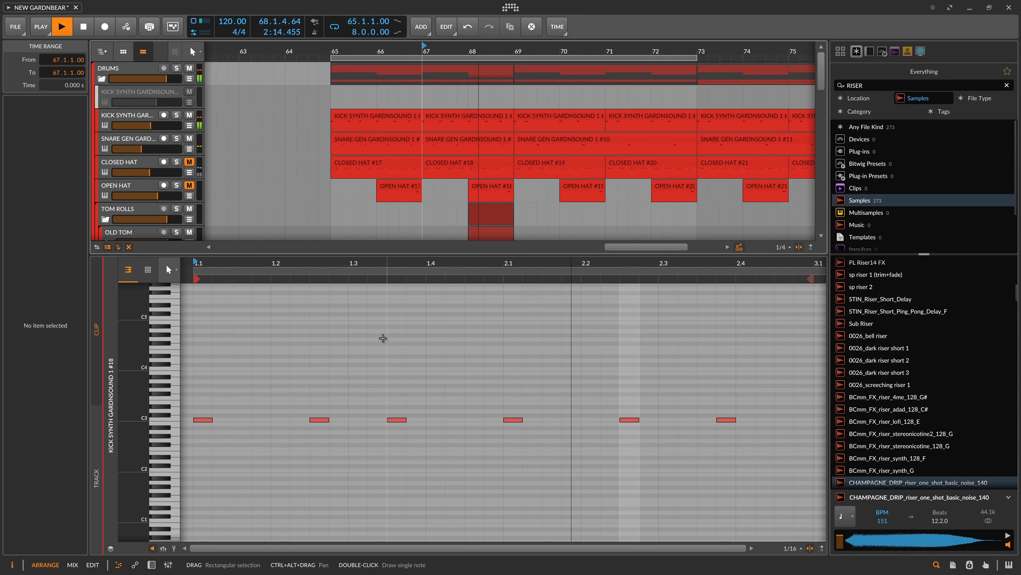
pyautogui.scroll(-3, 511, 355)
pyautogui.press('space')
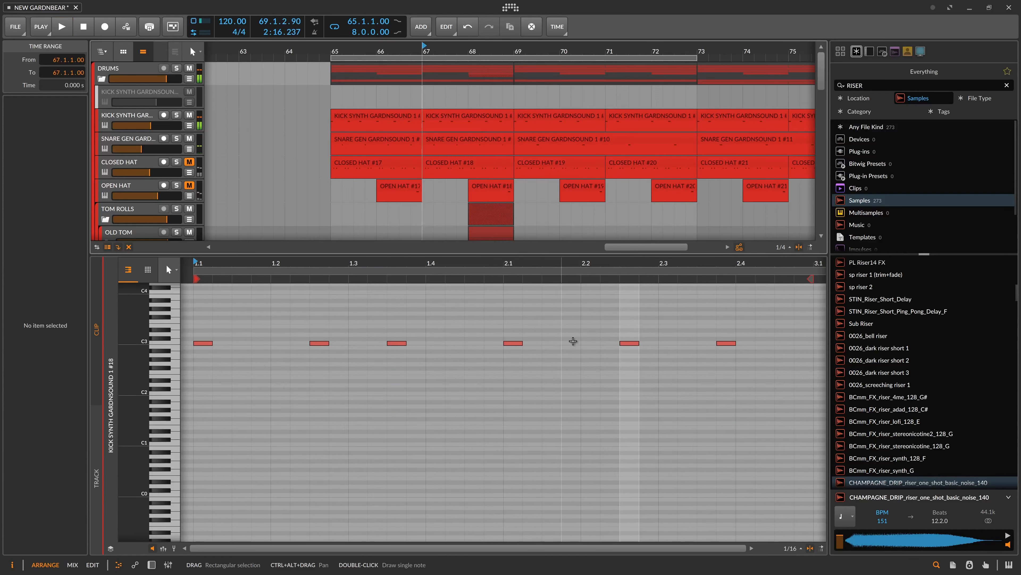
pyautogui.press('space')
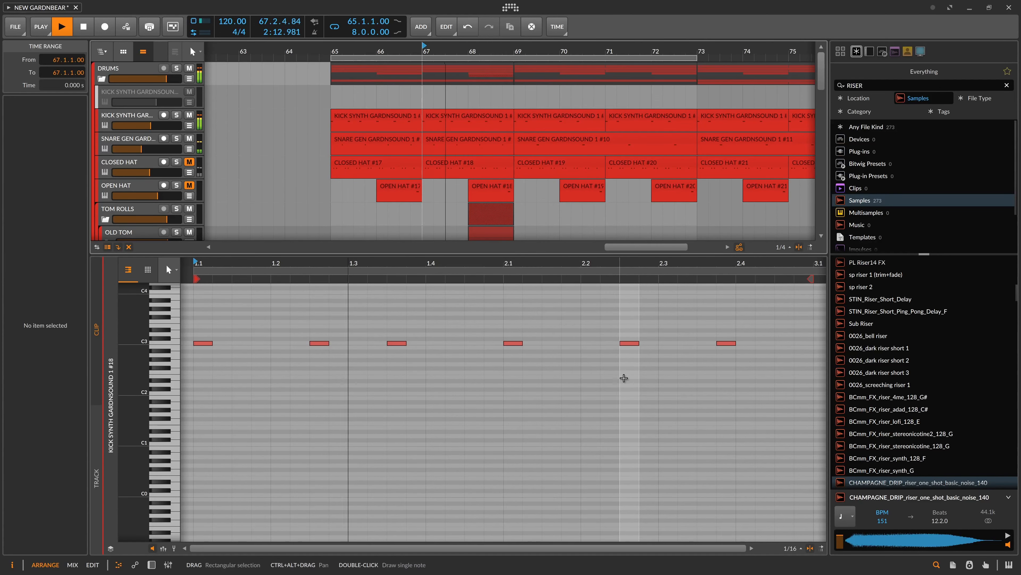
# Add a C3 note at 2.3.1 to the snare clip at bar 67 and play the pattern from bar 68
pyautogui.press('space')
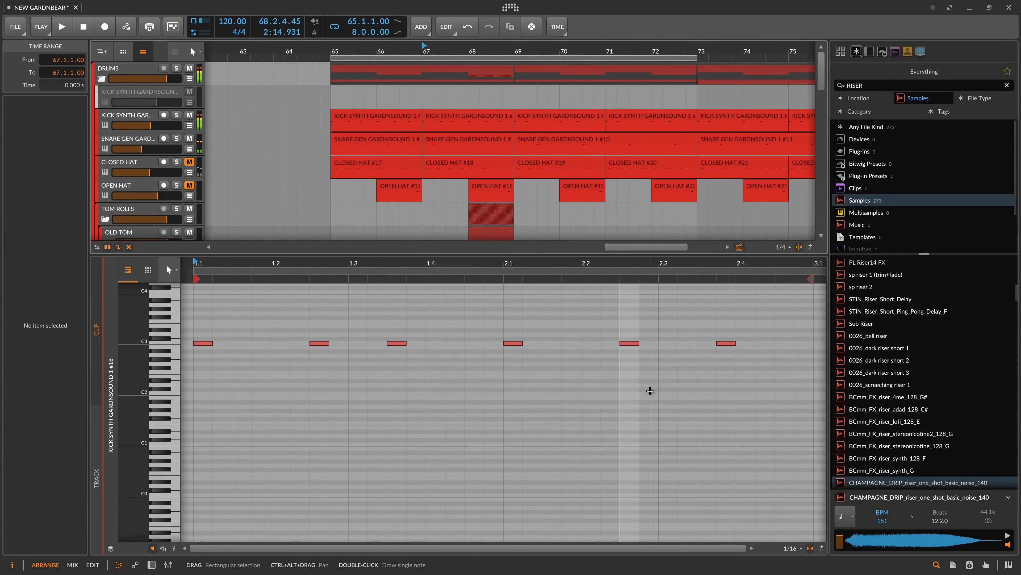
pyautogui.scroll(3, 650, 394)
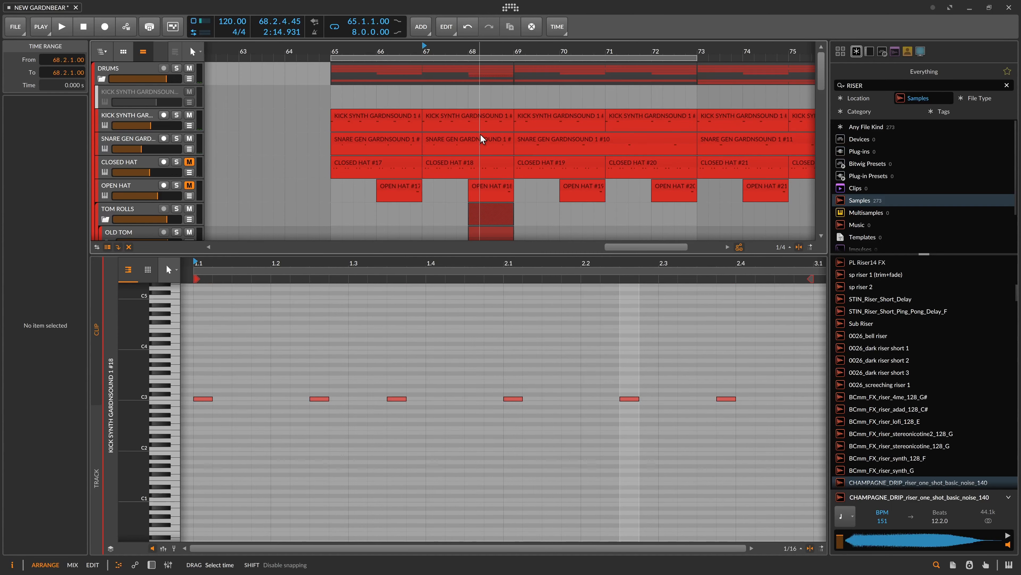
pyautogui.click(481, 141)
pyautogui.doubleClick(611, 364)
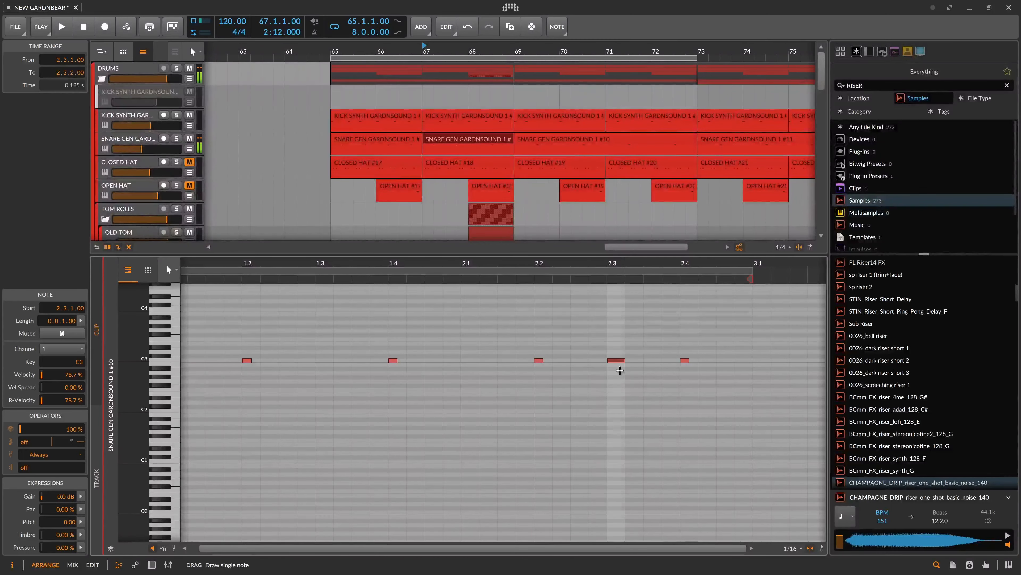
pyautogui.press('space')
pyautogui.press('space')
pyautogui.click(465, 150)
pyautogui.press('space')
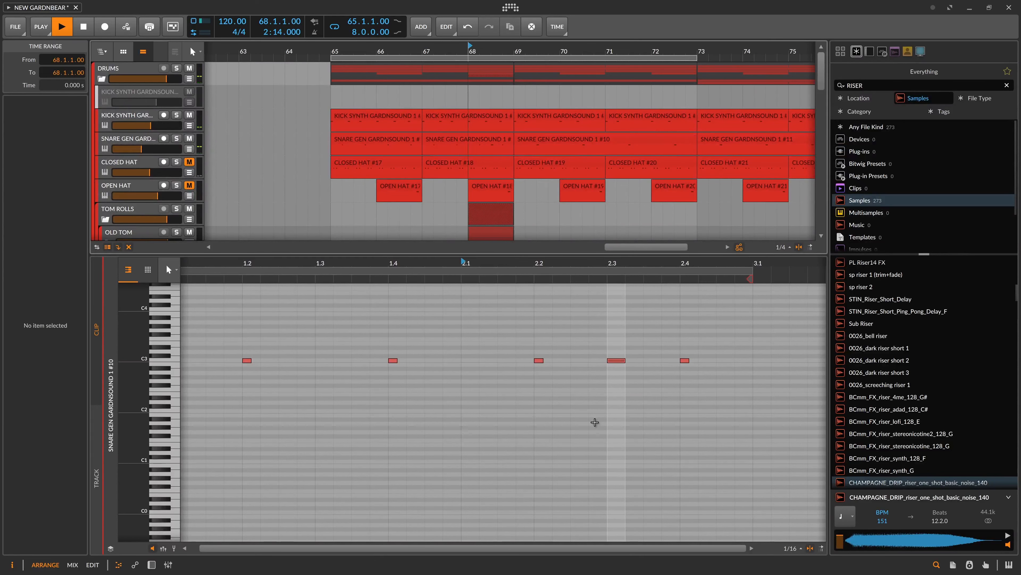
pyautogui.press('space')
# Move the new C3 snare note one grid step earlier to 2.2.4 and listen to it from bar 68
pyautogui.moveTo(641, 344); pyautogui.dragTo(622, 384)
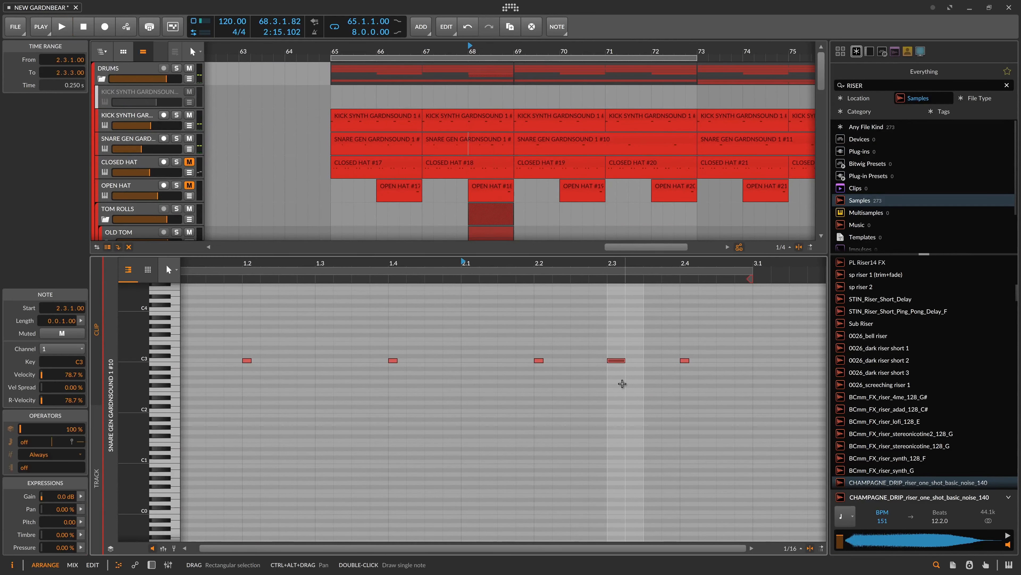
pyautogui.press('Left')
pyautogui.press('space')
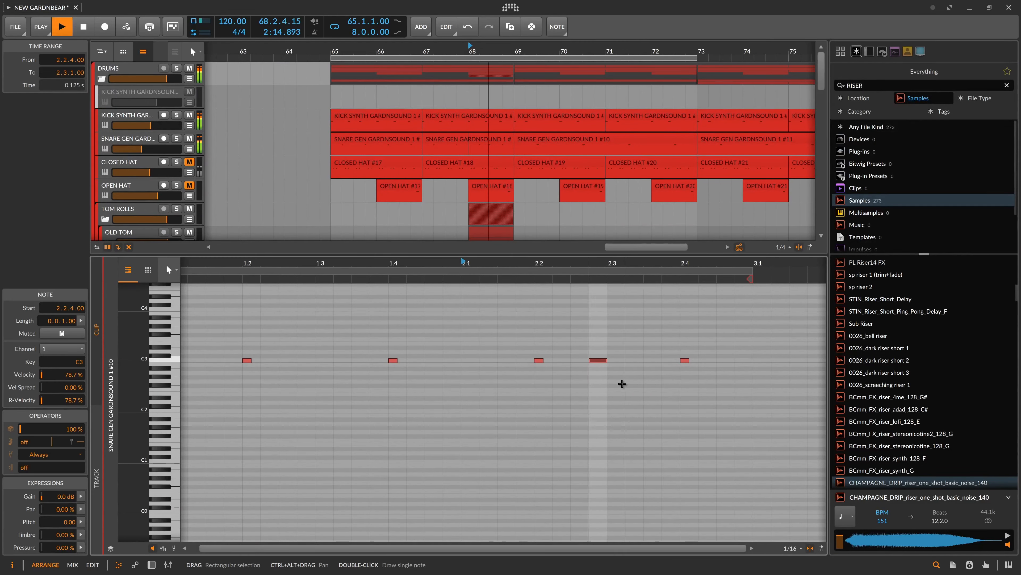
pyautogui.press('space')
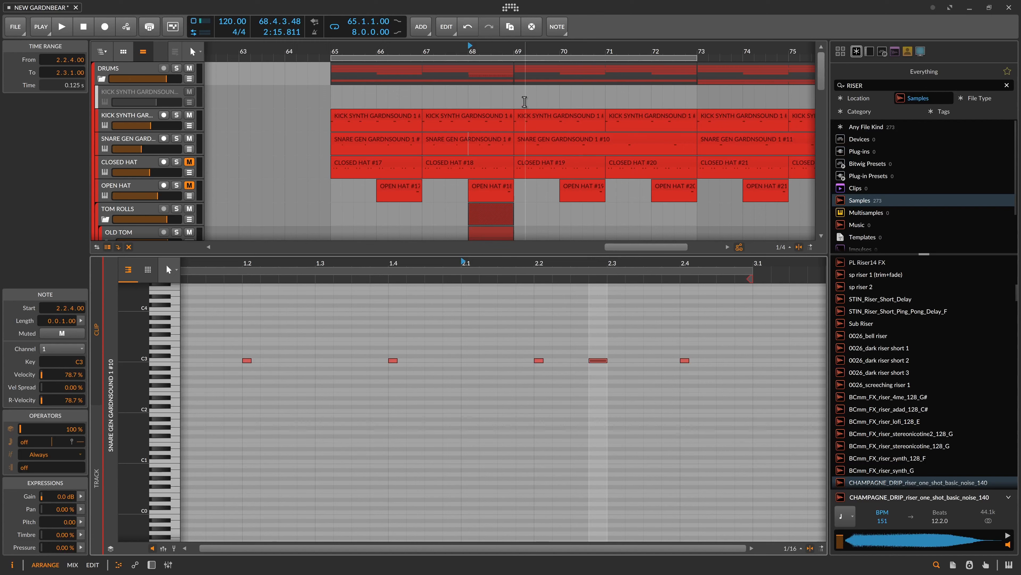
# Add a C3 note at 2.4.4 to the kick clip at bar 67 and play from that bar
pyautogui.click(502, 121)
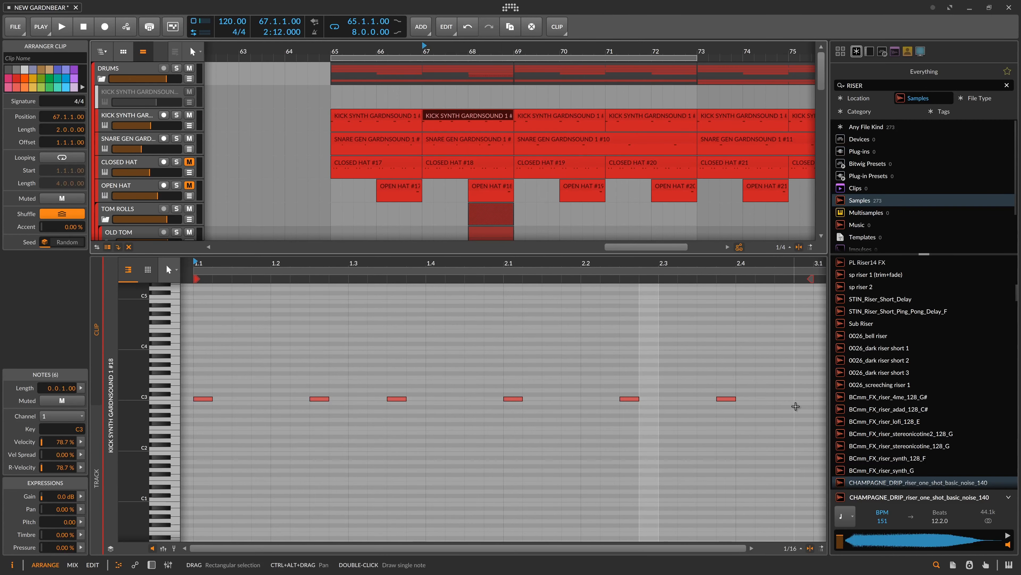
pyautogui.doubleClick(801, 399)
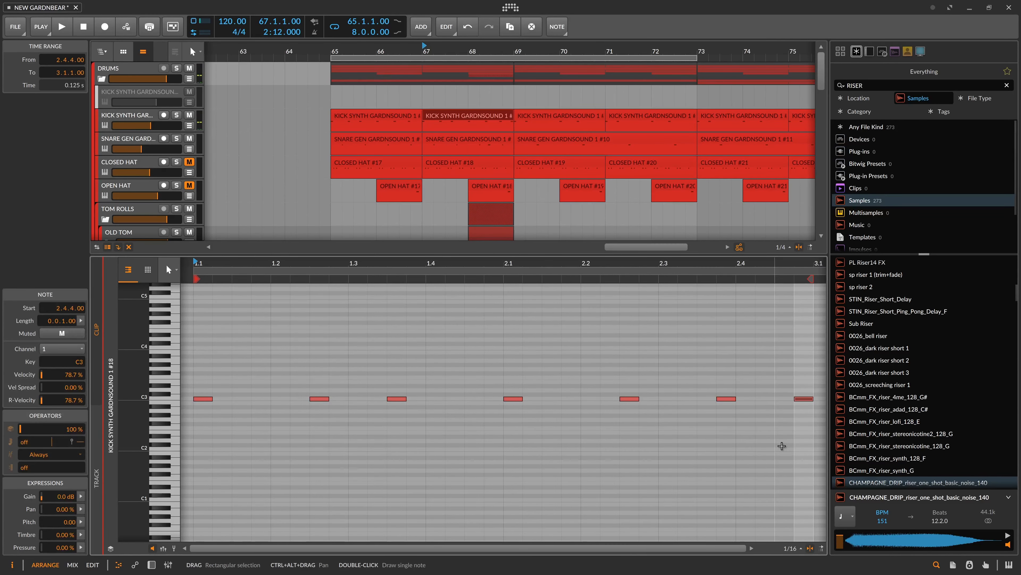
pyautogui.click(454, 121)
pyautogui.press('space')
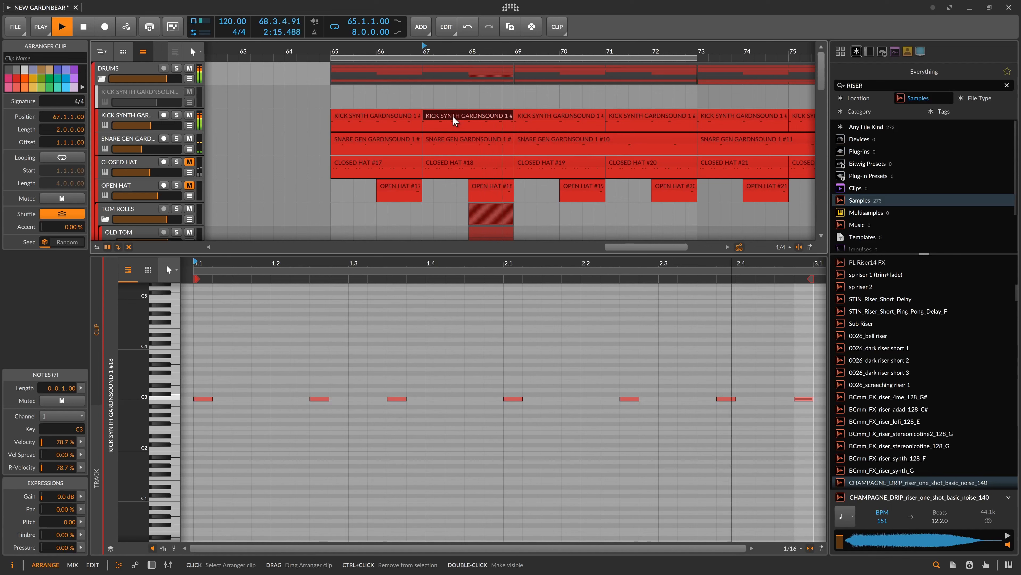
pyautogui.press('space')
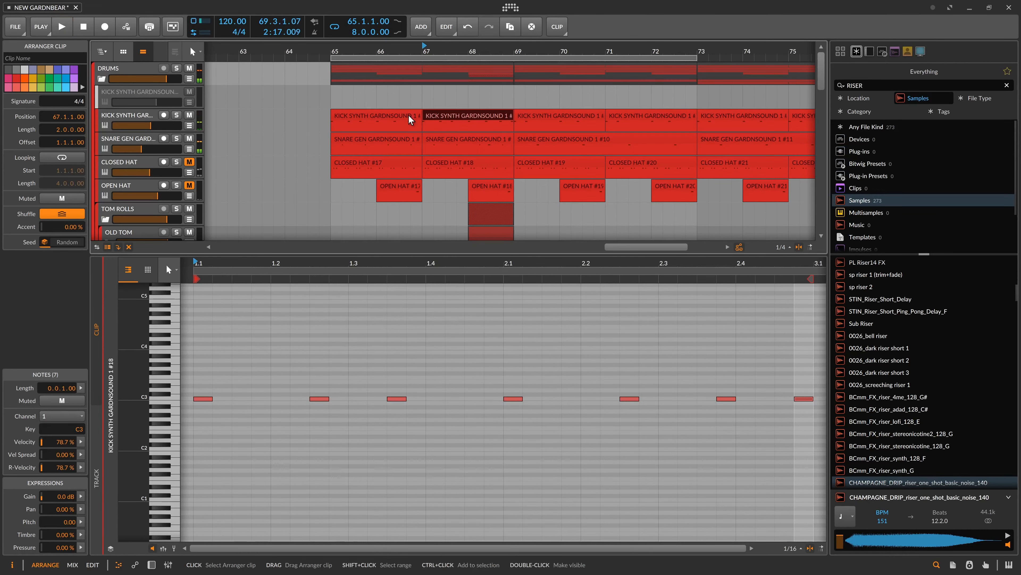
# Duplicate the kick and snare clips of bars 65 to 68 until they fill the section up to bar 81
pyautogui.click(404, 117)
pyautogui.moveTo(351, 51); pyautogui.dragTo(352, 124)
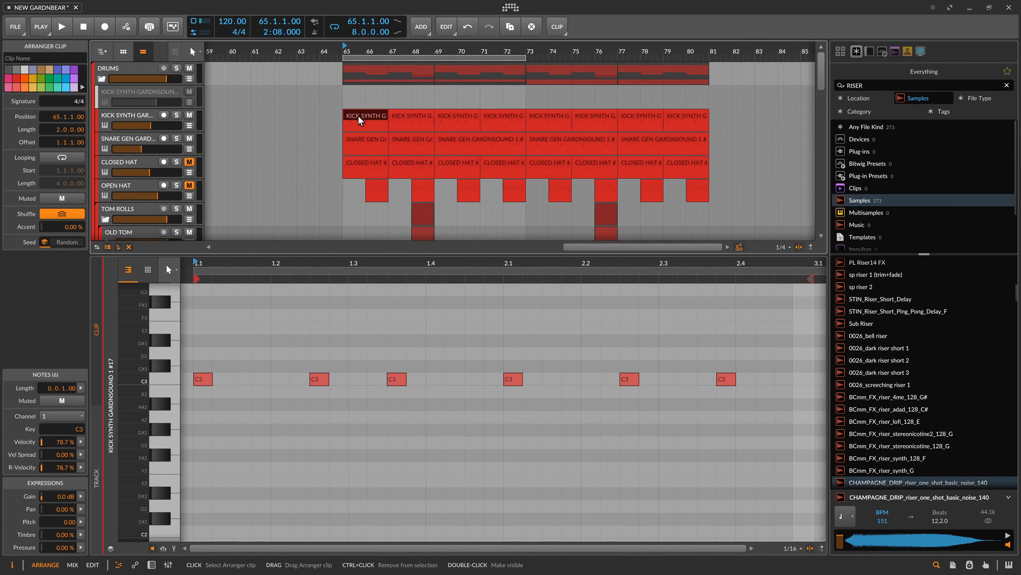
pyautogui.keyDown('shift'); pyautogui.click(421, 144); pyautogui.keyUp('shift')
pyautogui.hotkey('ctrl', 'd')
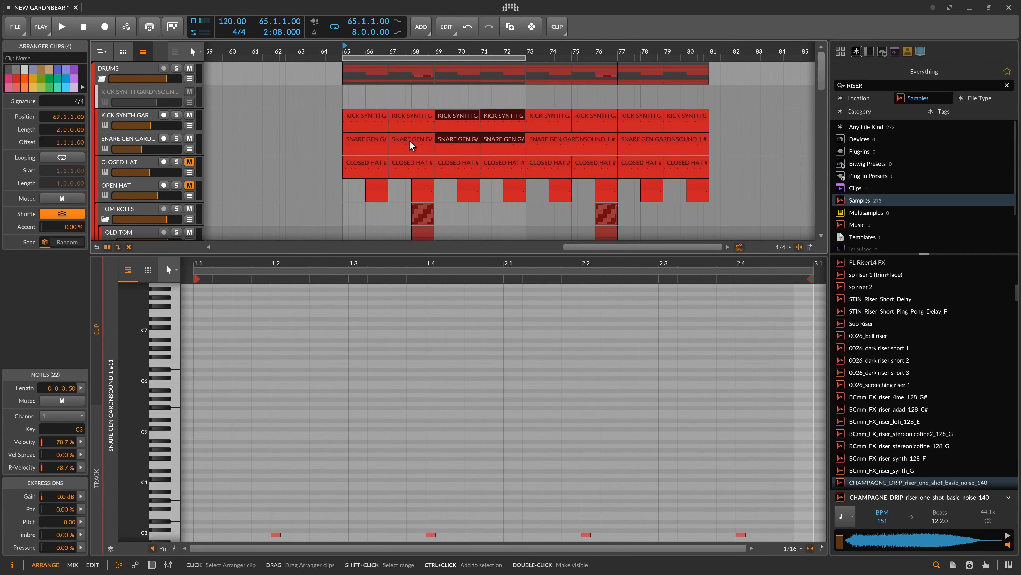
# Play the transition into the second section from bar 62 and hide the note editor to view the full arrangement
pyautogui.click(330, 103)
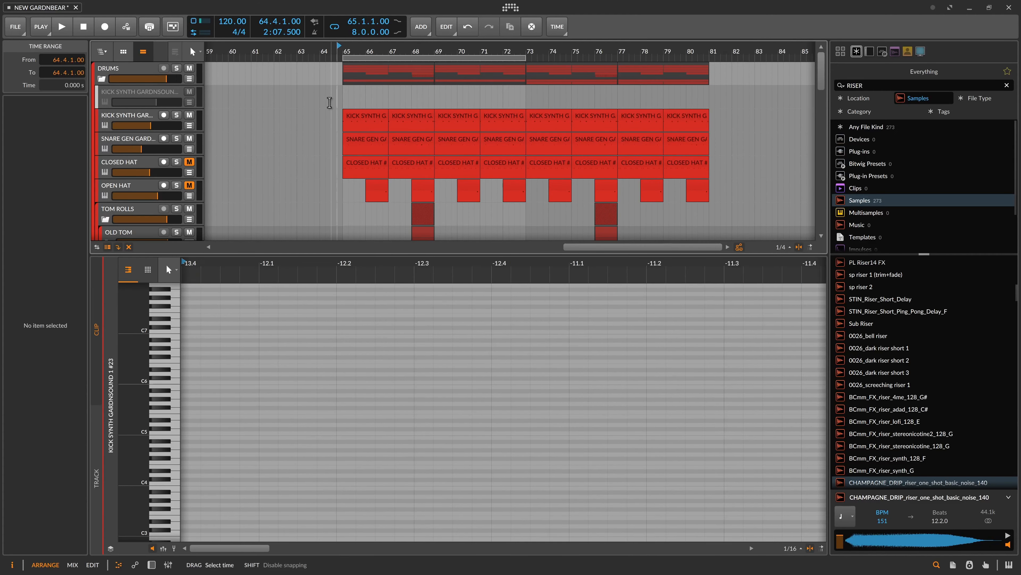
pyautogui.click(318, 101)
pyautogui.scroll(-5, 308, 114)
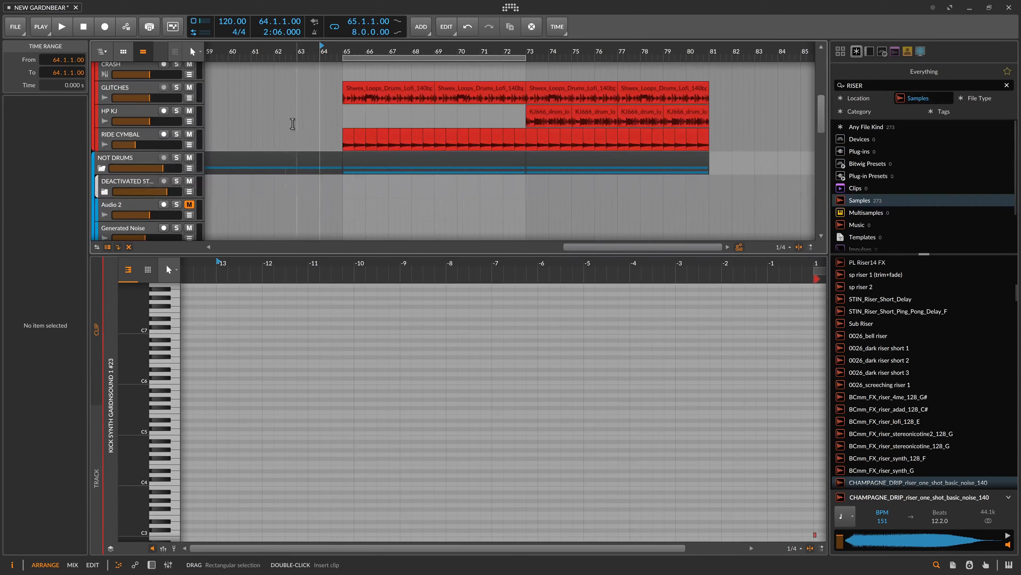
pyautogui.click(274, 129)
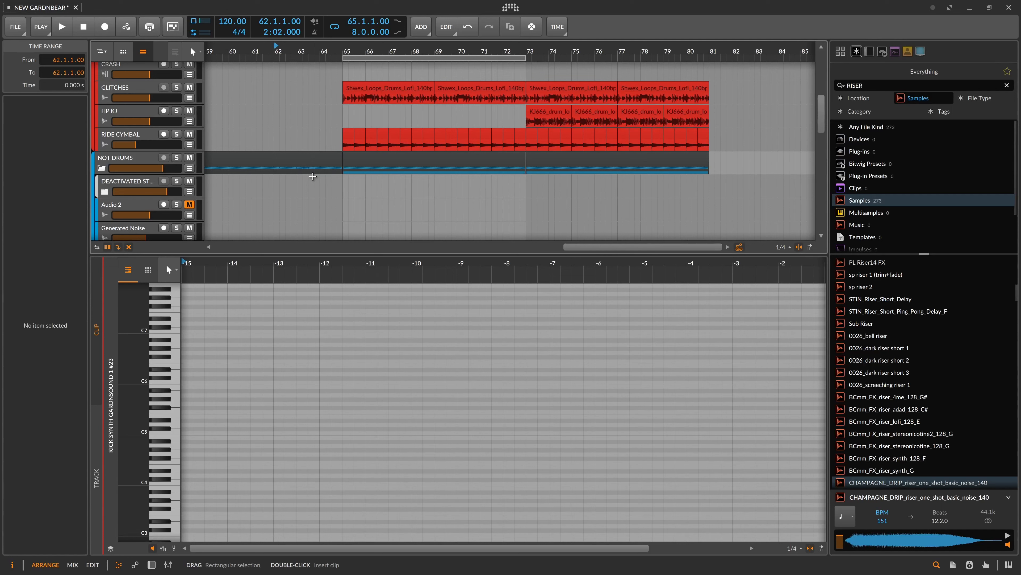
pyautogui.press('space')
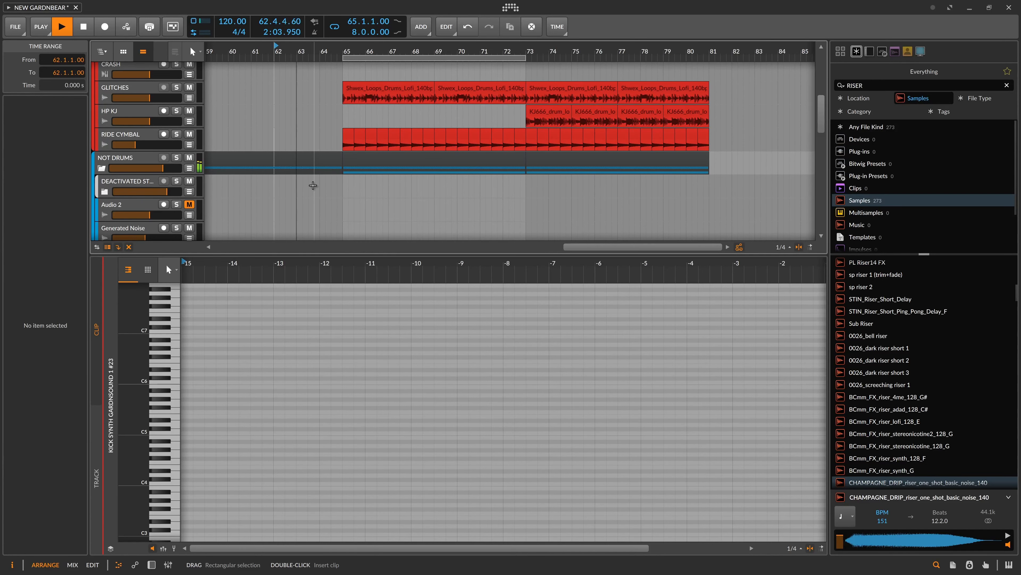
pyautogui.press('d')
pyautogui.press('d')
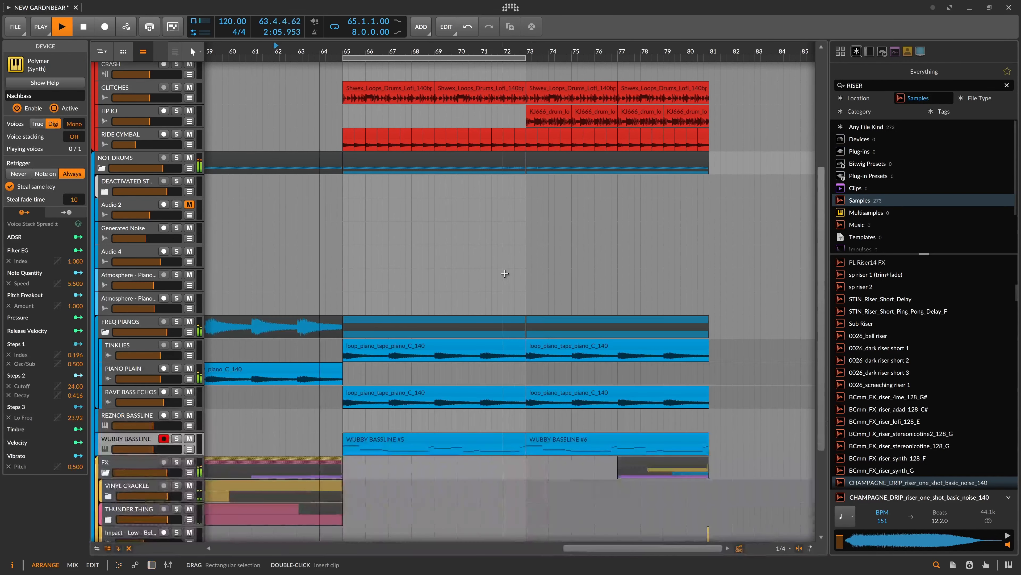
pyautogui.scroll(-5, 525, 240)
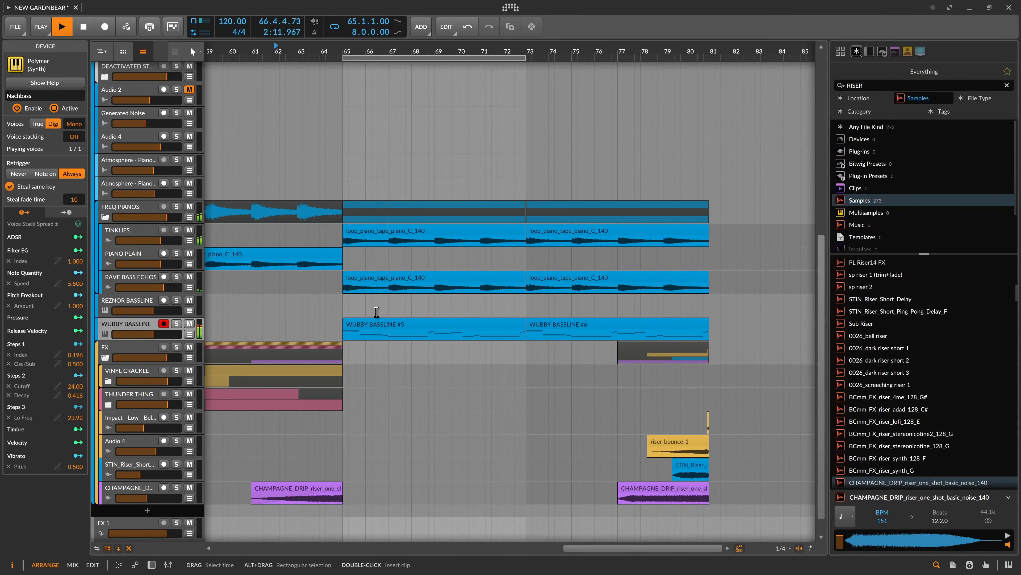
# Listen on from the first WUBBY BASSLINE clip at bar 65 and check the HP KJ drum loop at bar 73
pyautogui.click(416, 328)
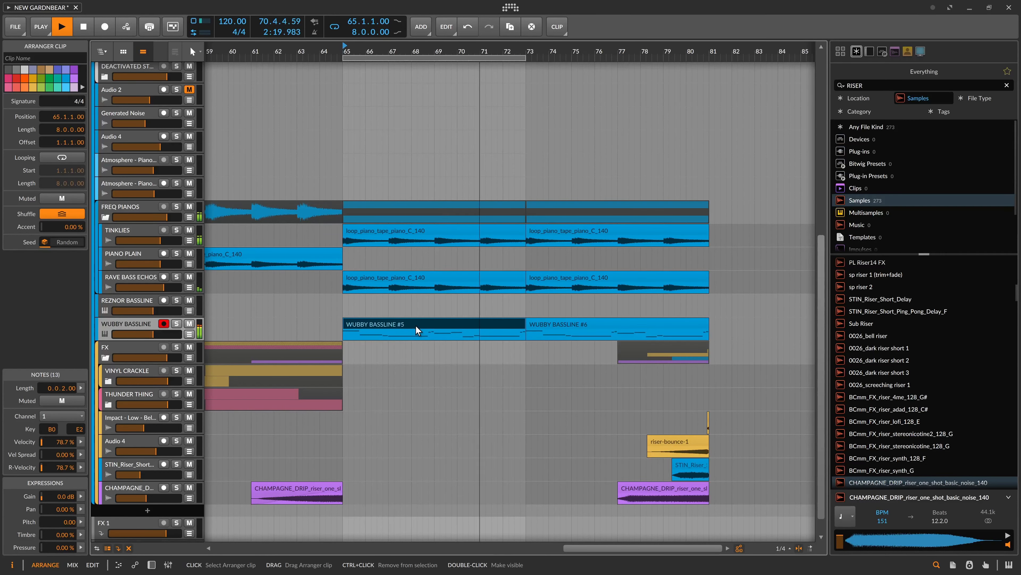
pyautogui.scroll(5, 437, 319)
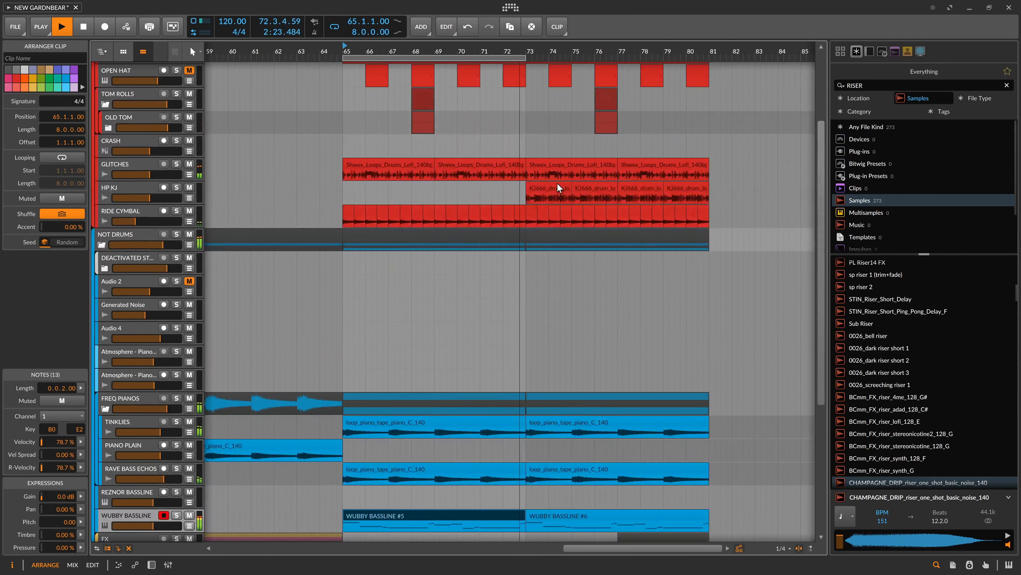
pyautogui.click(557, 184)
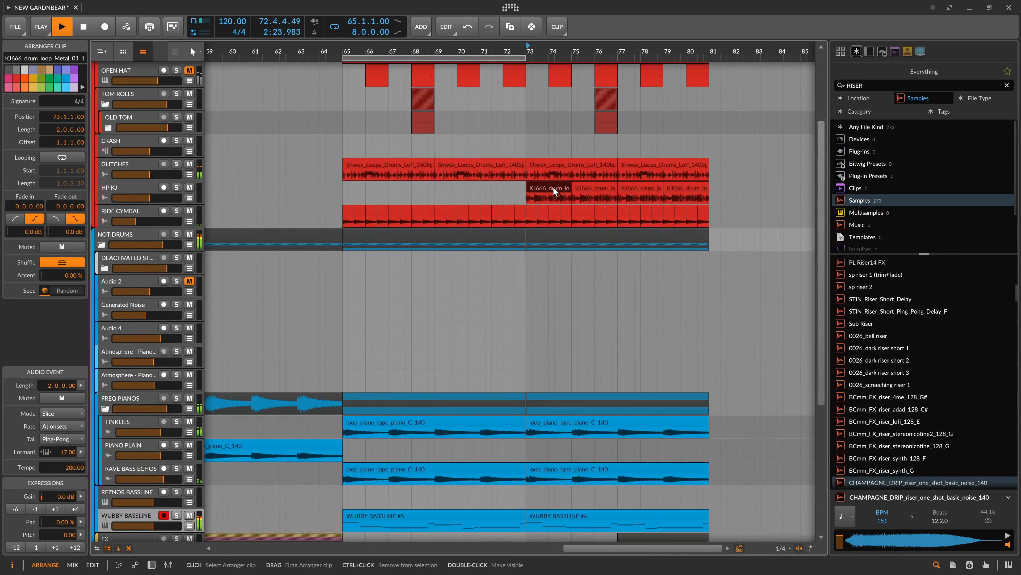
pyautogui.press('space')
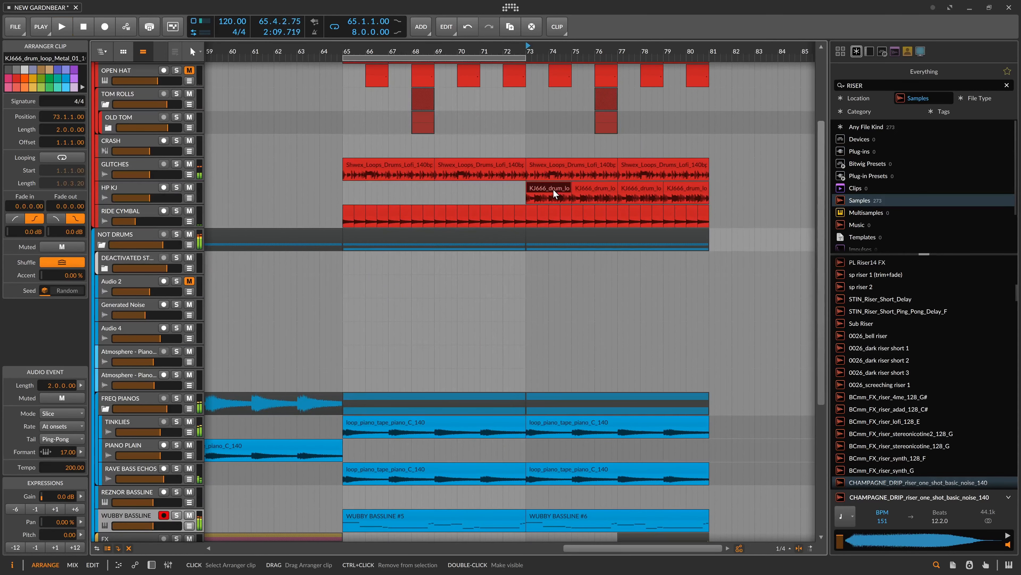
# Consolidate the ride cymbal clips of bars 65 to 72, scaling the result to 50% and duplicating it to refill those bars
pyautogui.click(348, 210)
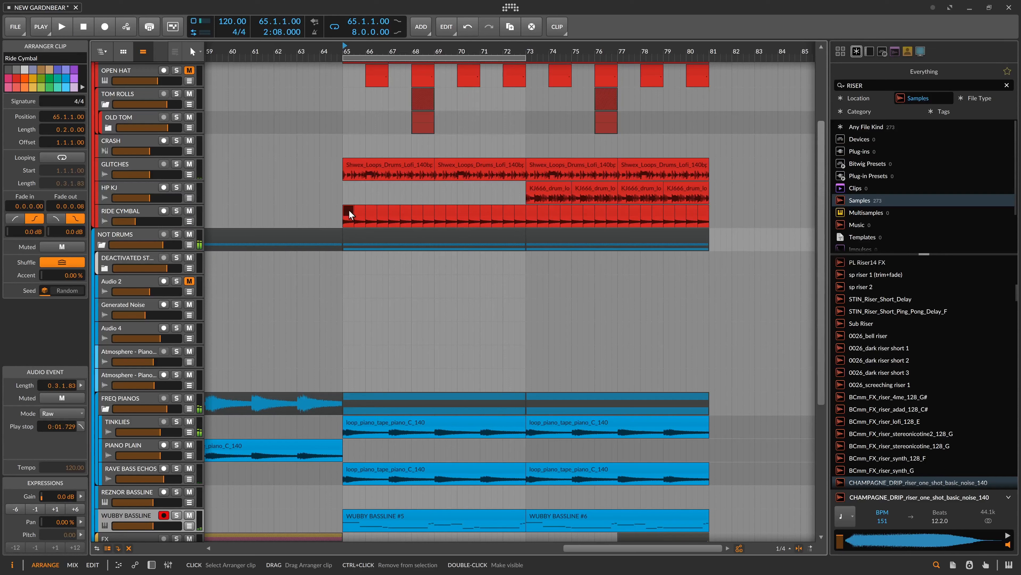
pyautogui.keyDown('shift'); pyautogui.click(518, 210); pyautogui.keyUp('shift')
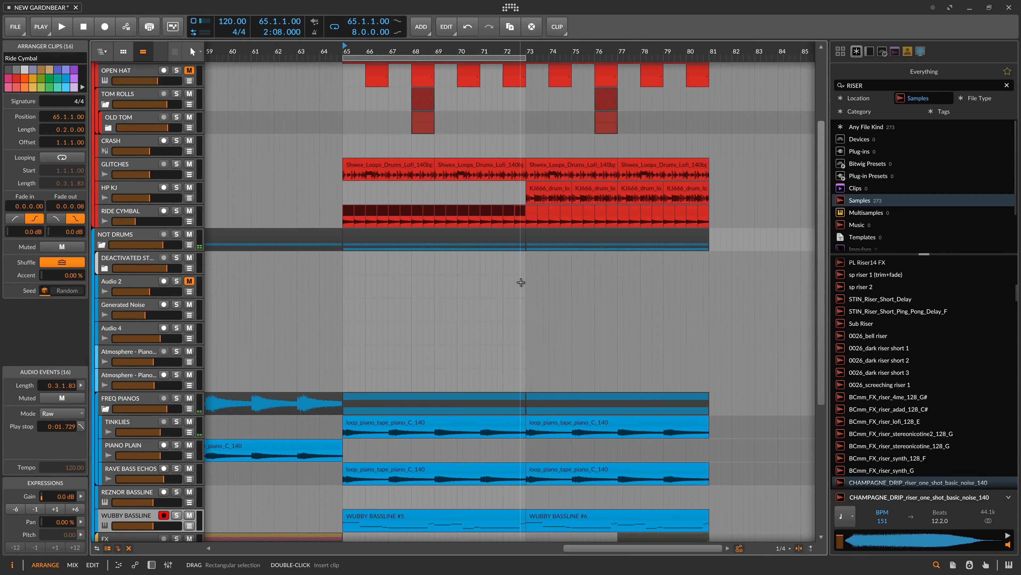
pyautogui.rightClick(474, 212)
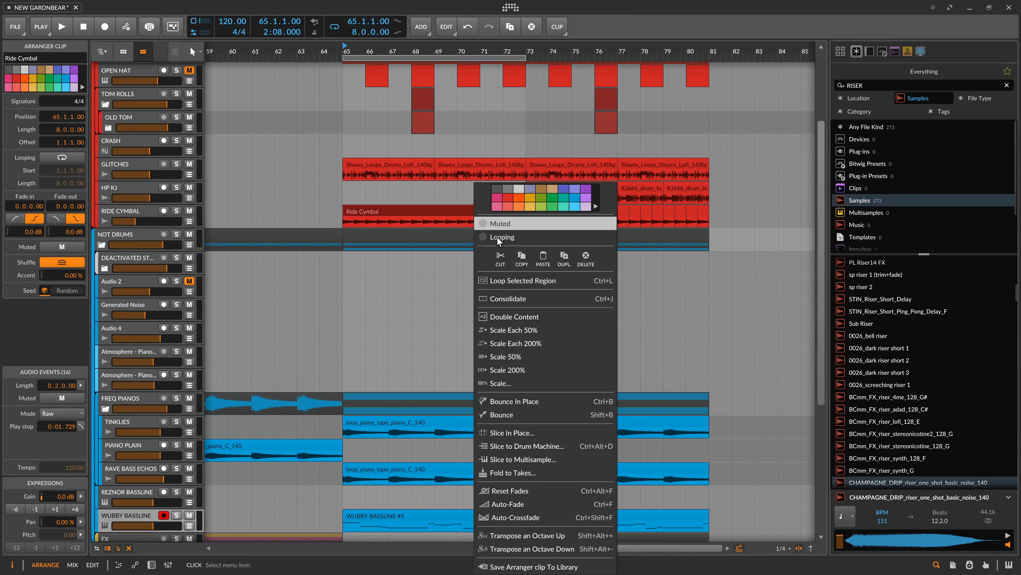
pyautogui.click(525, 335)
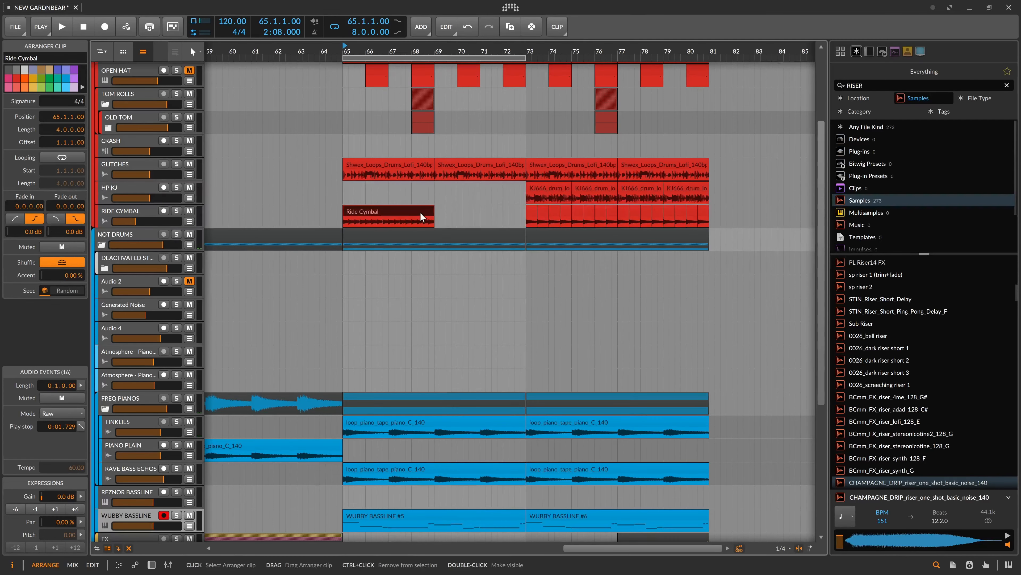
pyautogui.click(384, 208)
pyautogui.press('space')
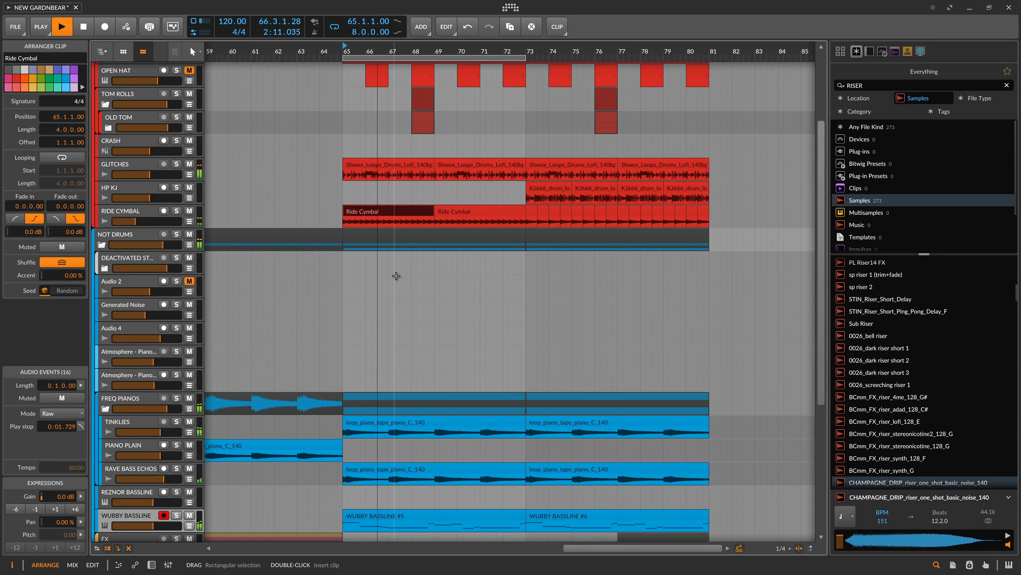
# Scale the GLITCHES loop at bar 65 to 50% and duplicate it three times to fill up to bar 73
pyautogui.click(418, 164)
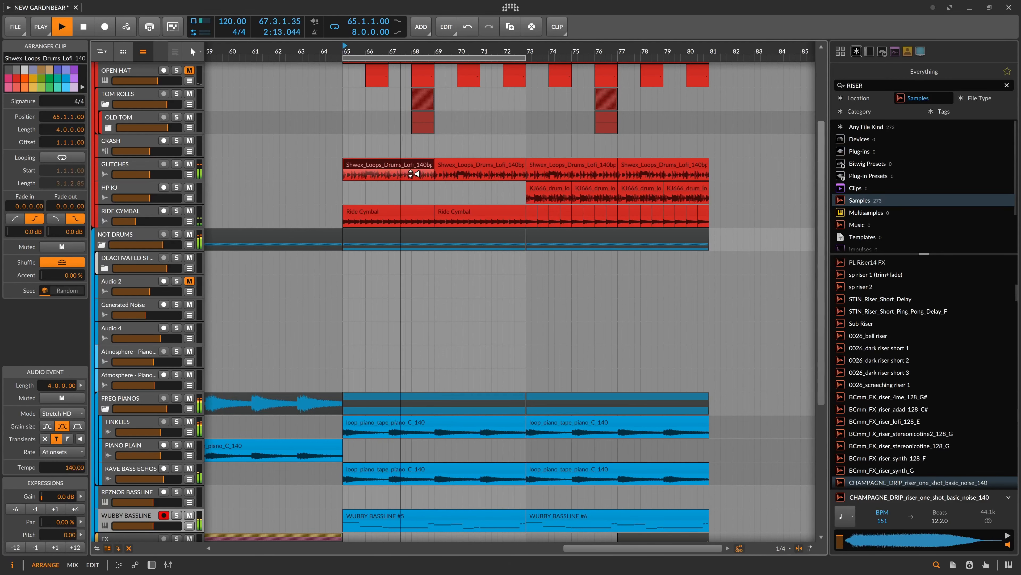
pyautogui.rightClick(421, 168)
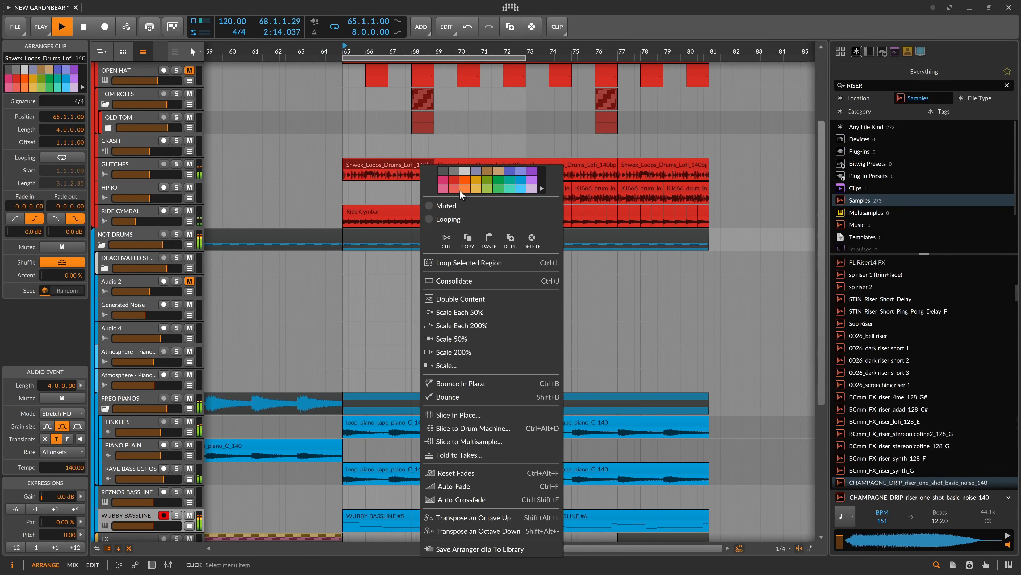
pyautogui.click(471, 312)
pyautogui.press('space')
pyautogui.hotkey('ctrl', 'd')
pyautogui.hotkey('ctrl', 'd')
pyautogui.hotkey('ctrl', 'd')
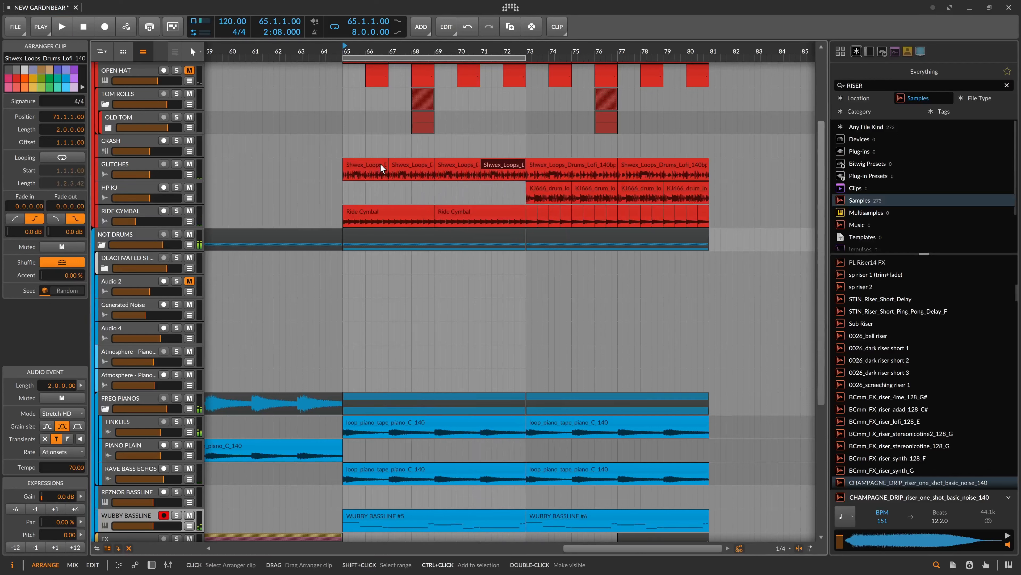
# Audition the shortened GLITCHES loops from bar 65 and delete the four clips filling bars 65 to 72
pyautogui.click(364, 164)
pyautogui.press('space')
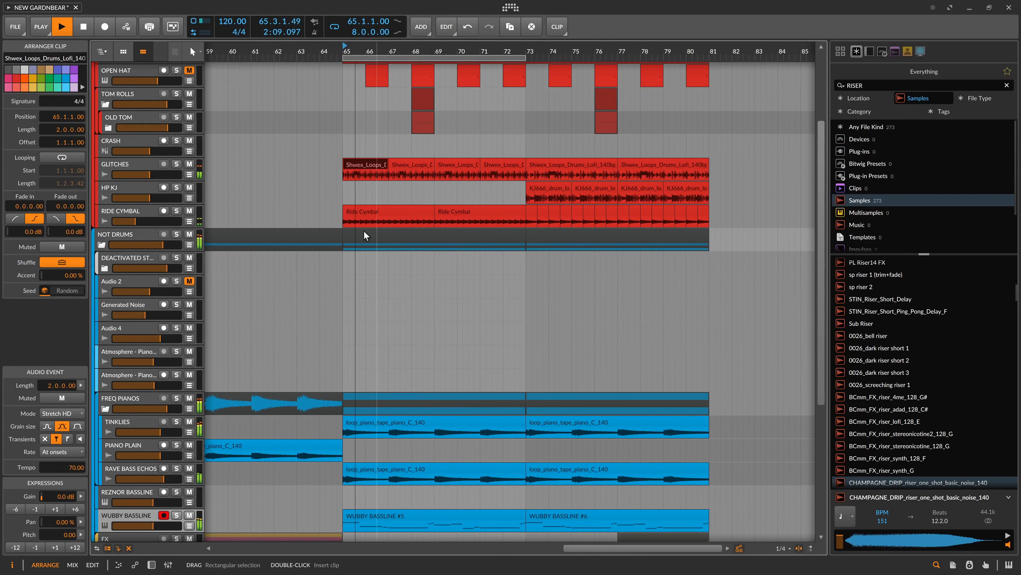
pyautogui.press('space')
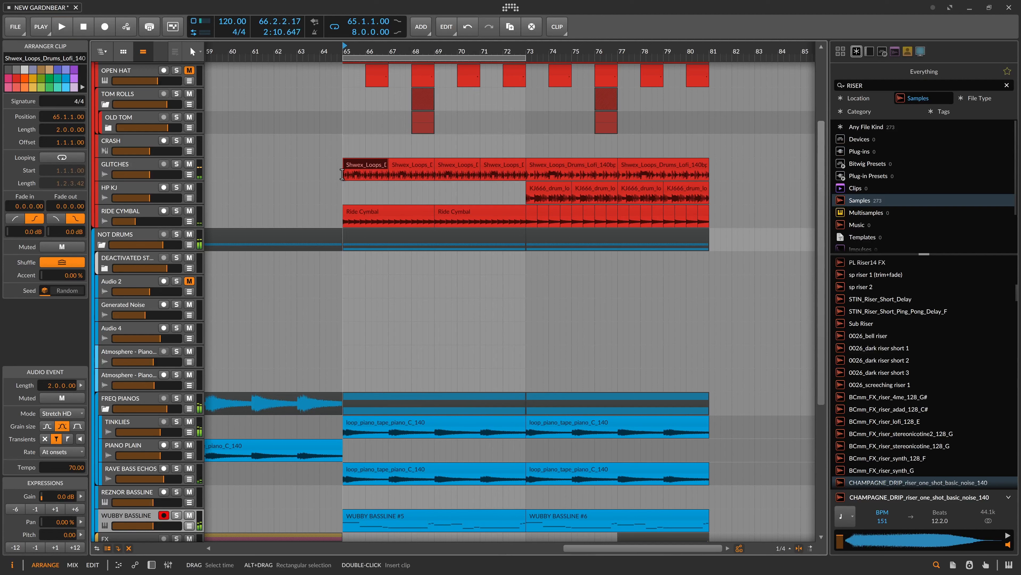
pyautogui.moveTo(345, 193); pyautogui.dragTo(526, 179)
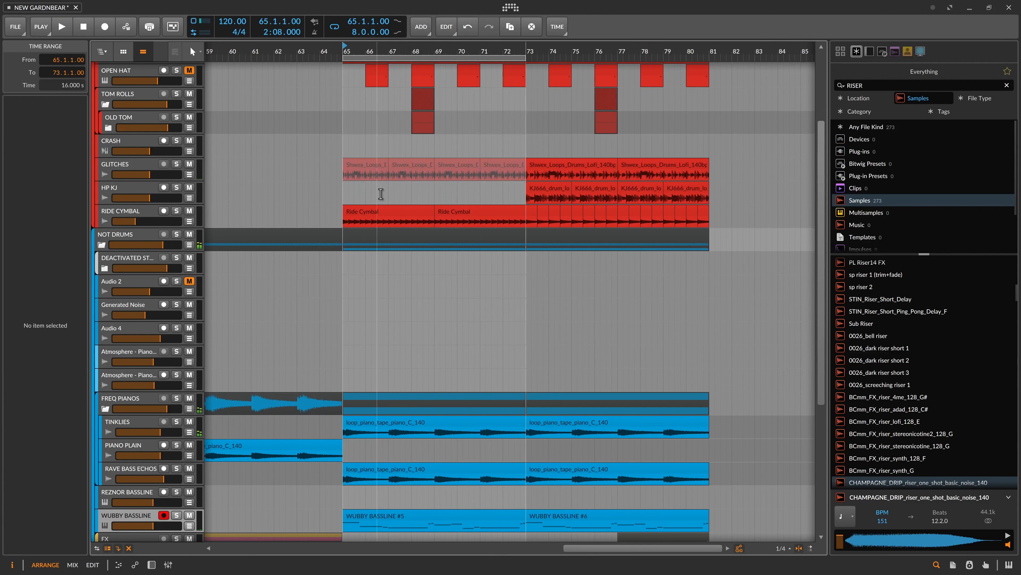
pyautogui.click(362, 167)
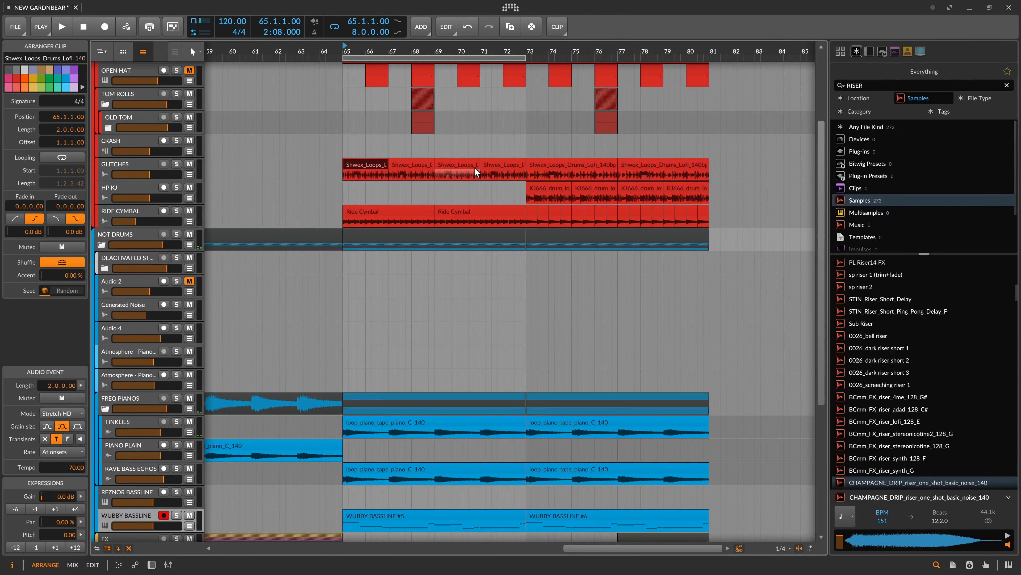
pyautogui.keyDown('shift'); pyautogui.click(508, 168); pyautogui.keyUp('shift')
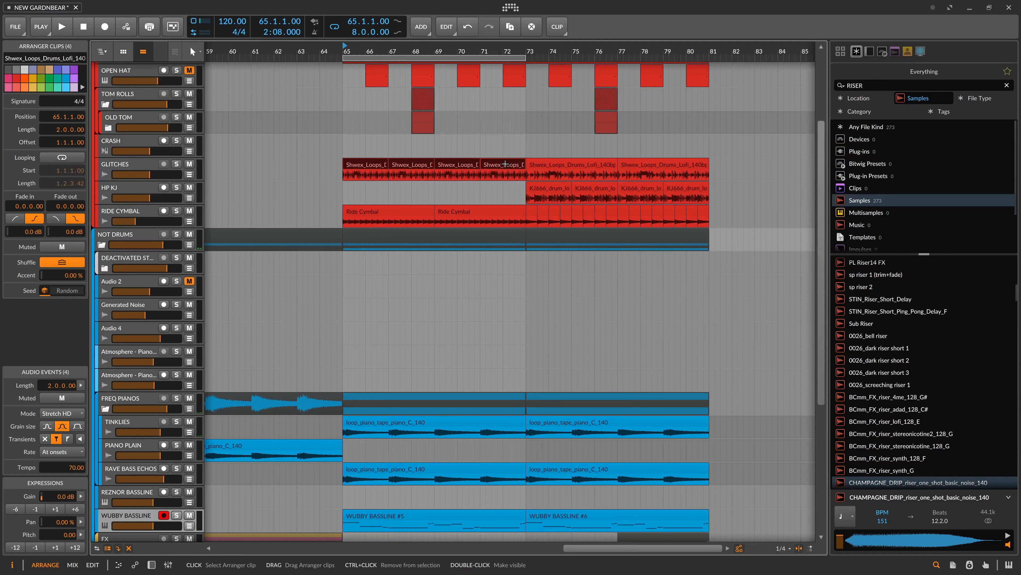
pyautogui.press('Delete')
pyautogui.click(346, 177)
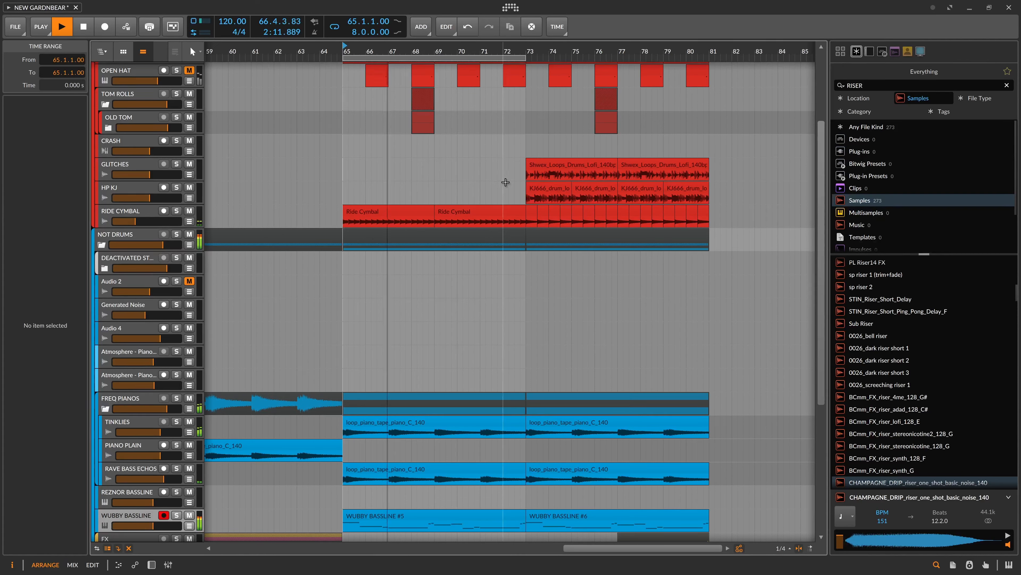
# Move the four KJ666 drum loop clips on HP KJ from bar 73 to bar 65 and play them
pyautogui.click(549, 186)
pyautogui.press('space')
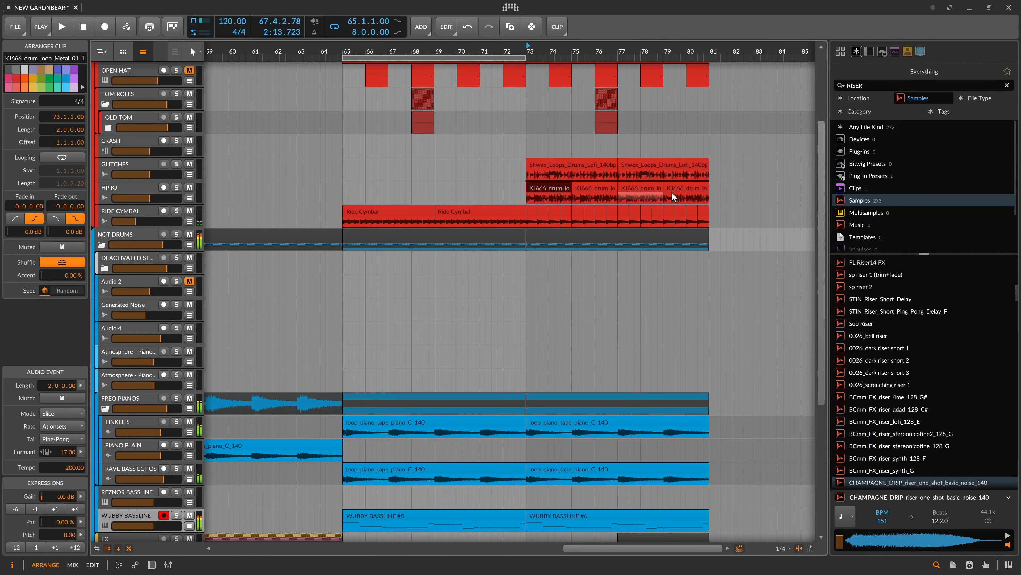
pyautogui.keyDown('shift'); pyautogui.click(684, 187); pyautogui.keyUp('shift')
pyautogui.moveTo(539, 187); pyautogui.dragTo(358, 193)
pyautogui.click(356, 187)
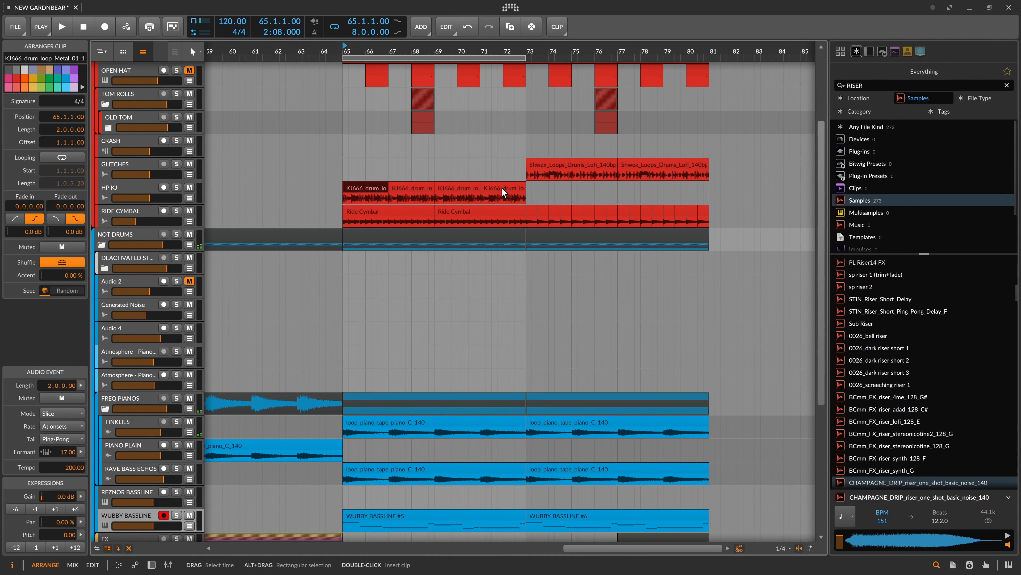
pyautogui.press('space')
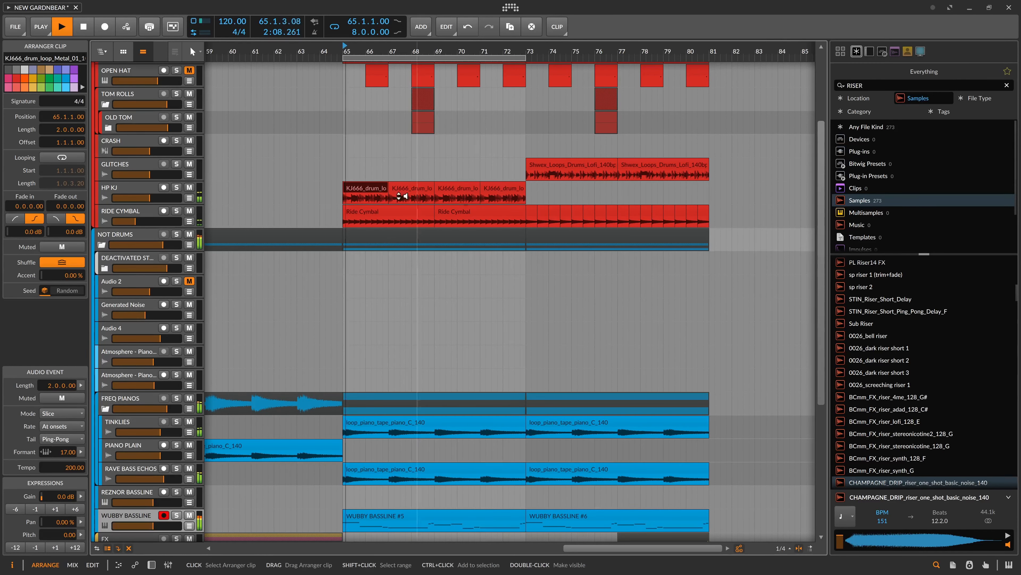
# Consolidate the HP KJ clips of bars 65 to 72 into one and scale the result to 50%
pyautogui.keyDown('shift'); pyautogui.click(500, 188); pyautogui.keyUp('shift')
pyautogui.press('space')
pyautogui.hotkey('ctrl', 'j')
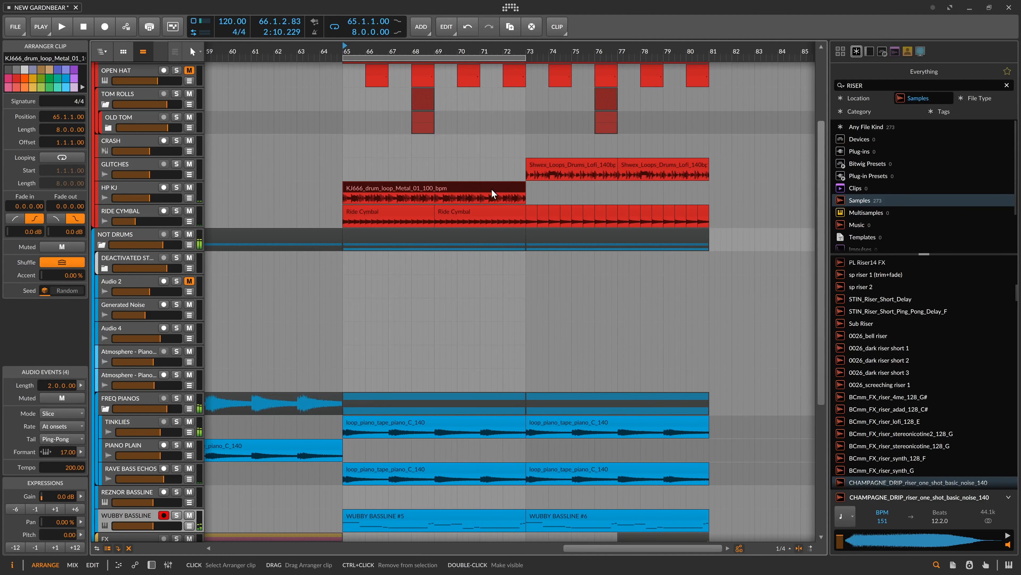
pyautogui.rightClick(491, 189)
pyautogui.click(544, 318)
pyautogui.press('space')
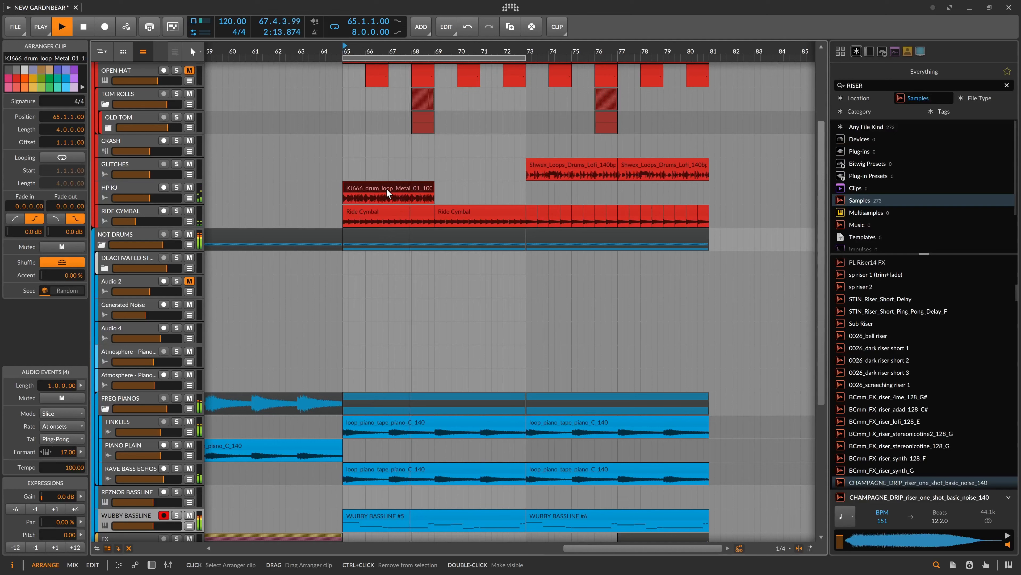
# Move the consolidated HP KJ clip to bar 69 and trim its start to bar 71
pyautogui.moveTo(386, 188); pyautogui.dragTo(479, 194)
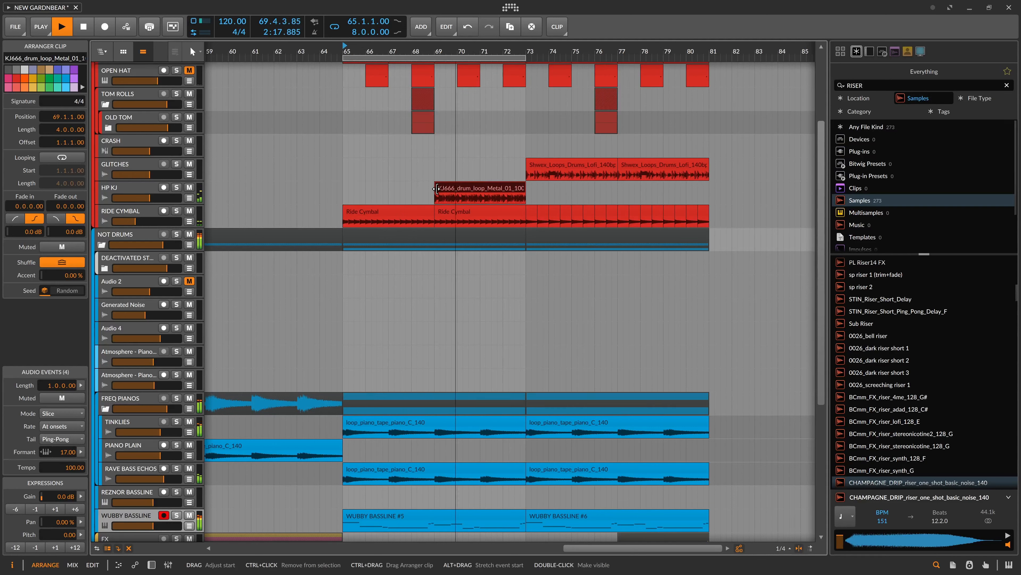
pyautogui.moveTo(437, 189); pyautogui.dragTo(481, 190)
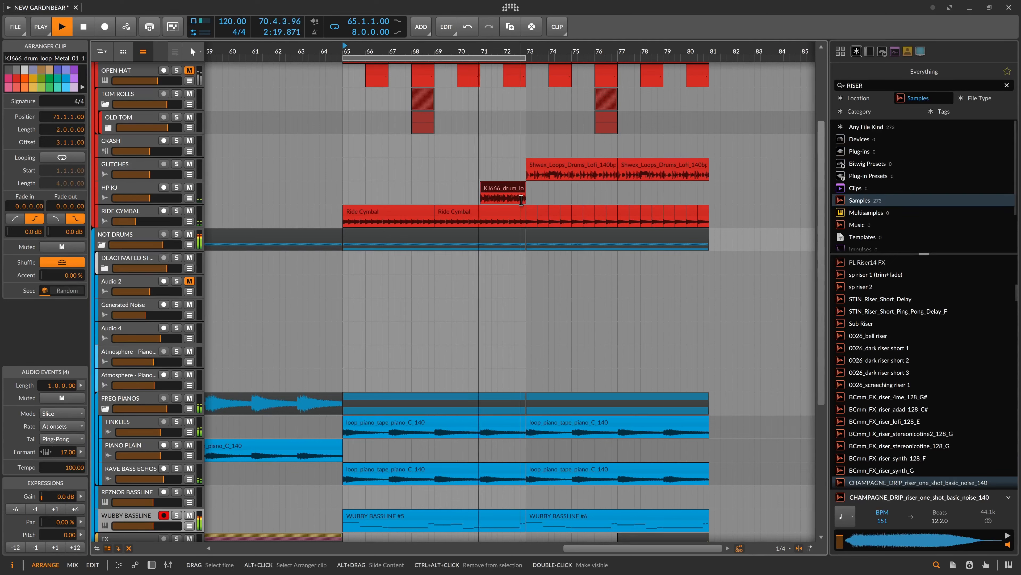
pyautogui.click(518, 190)
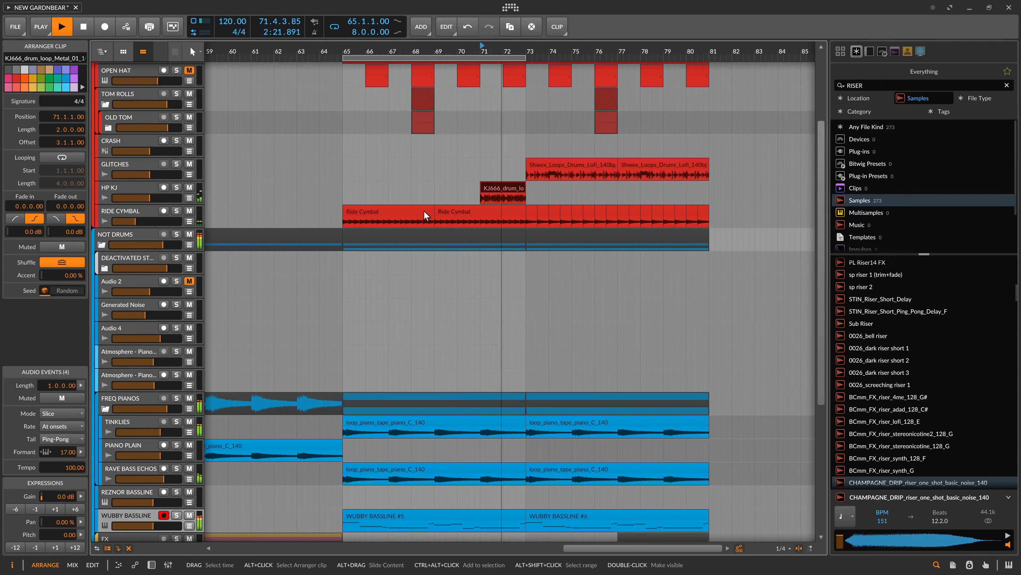
pyautogui.moveTo(341, 176); pyautogui.dragTo(525, 214)
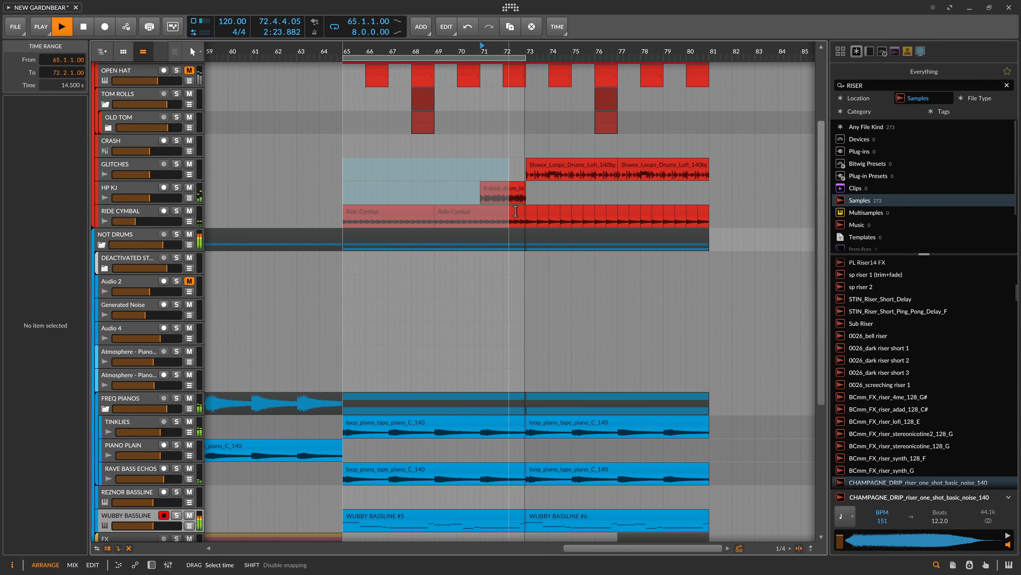
pyautogui.hotkey('ctrl', 'd')
pyautogui.hotkey('ctrl', 'z')
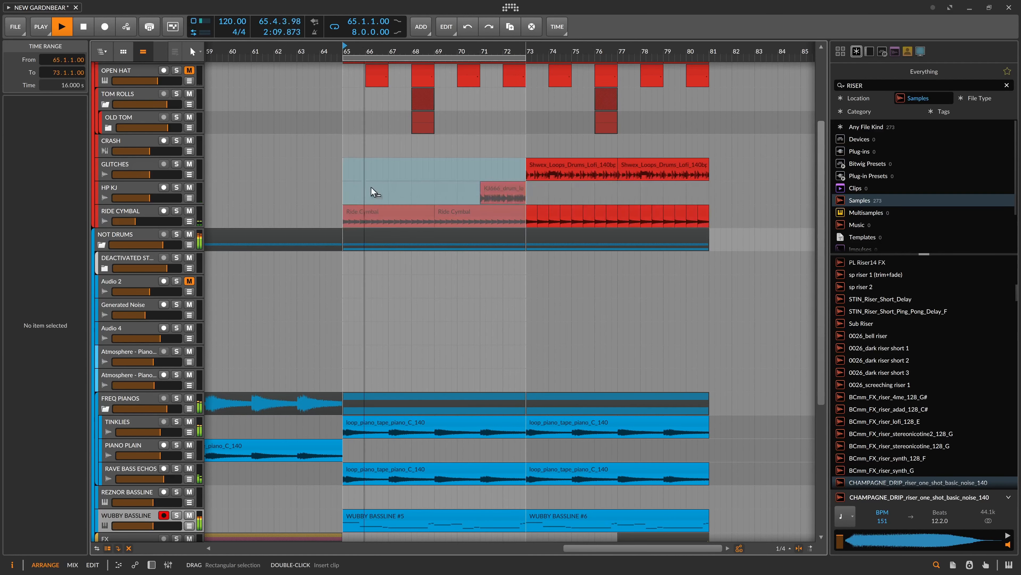
pyautogui.click(342, 182)
pyautogui.press('space')
# Duplicate the WUBBY BASSLINE track with its clips and mute the original track
pyautogui.scroll(-5, 342, 182)
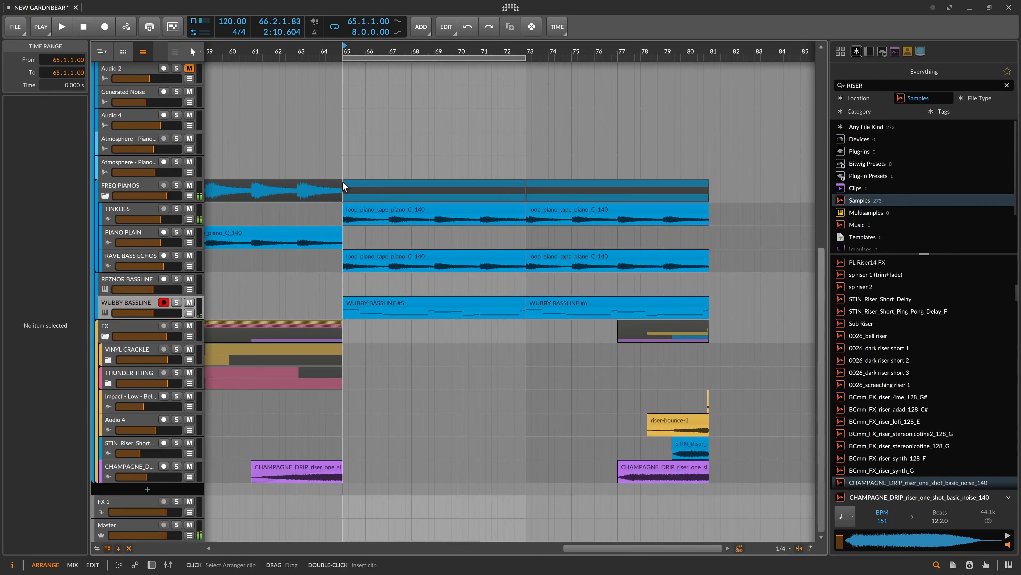
pyautogui.click(481, 306)
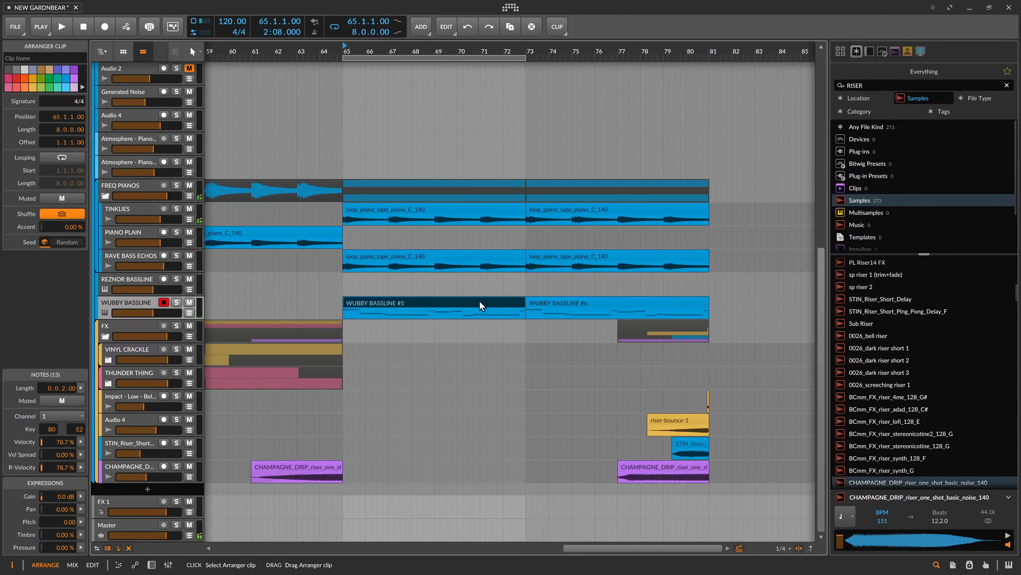
pyautogui.click(136, 302)
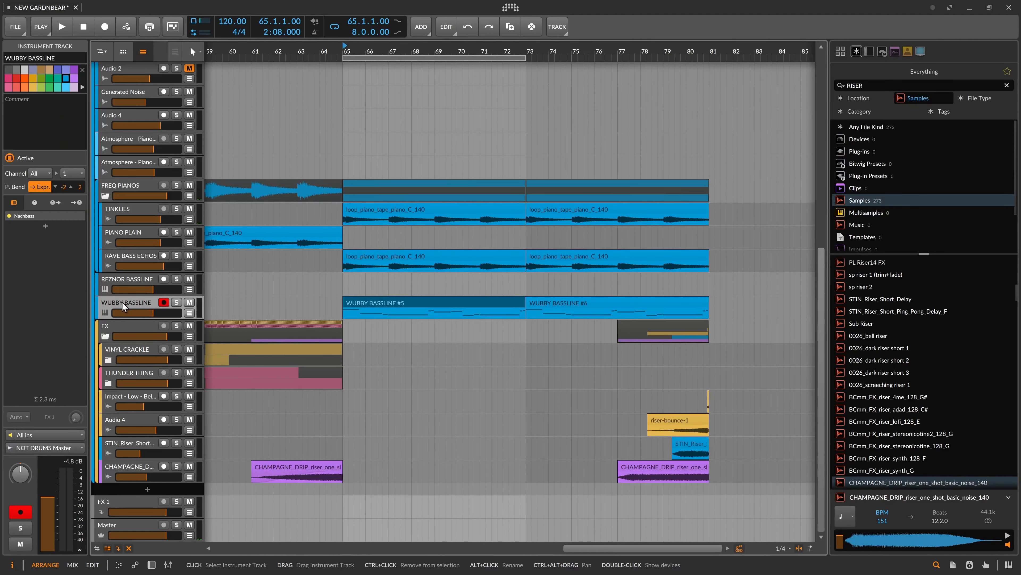
pyautogui.hotkey('ctrl', 'd')
pyautogui.click(222, 320)
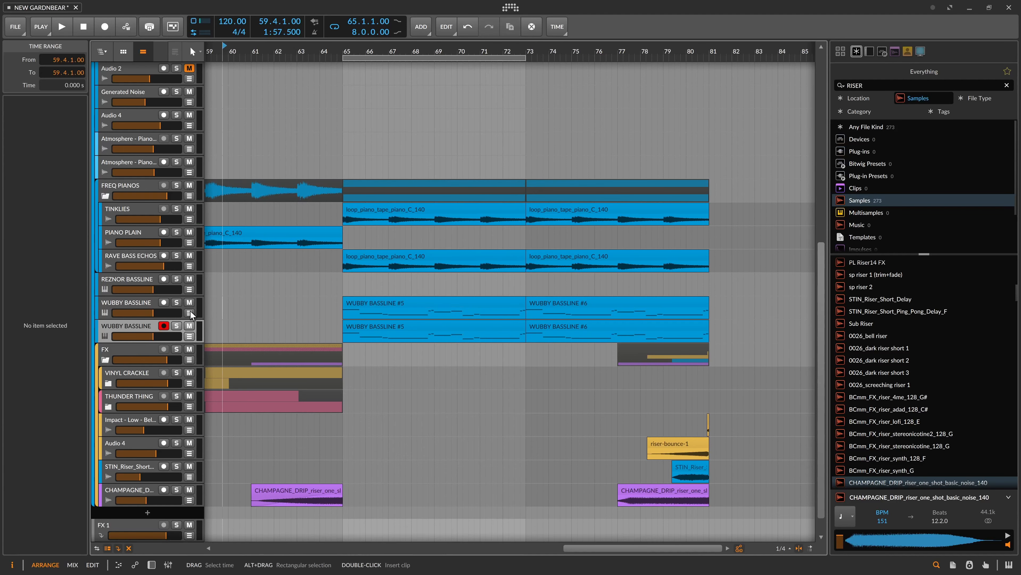
# Open the duplicated WUBBY BASSLINE clip at bar 65 in the note editor and play it with its track soloed
pyautogui.click(406, 324)
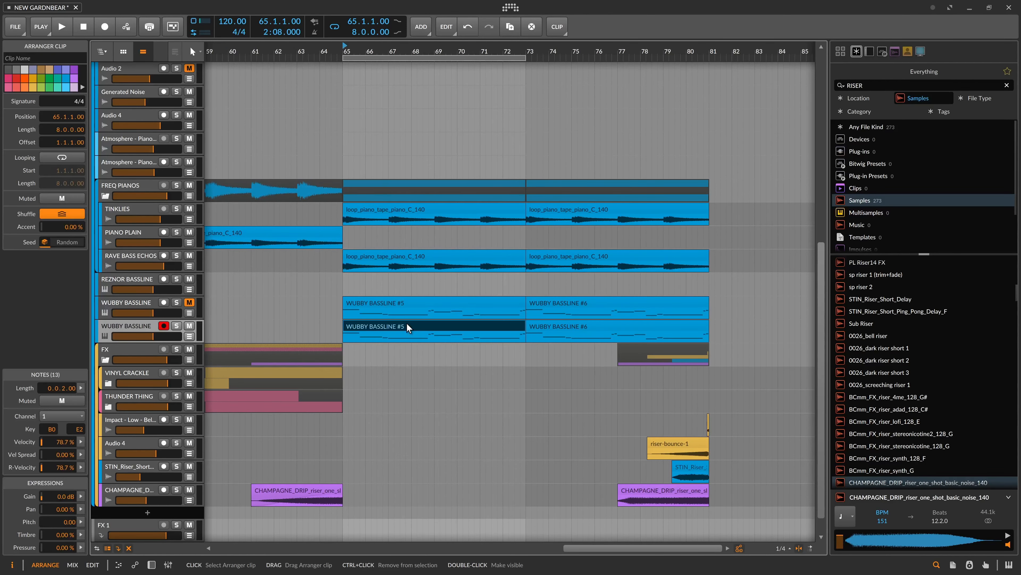
pyautogui.scroll(-1, 422, 310)
pyautogui.click(549, 303)
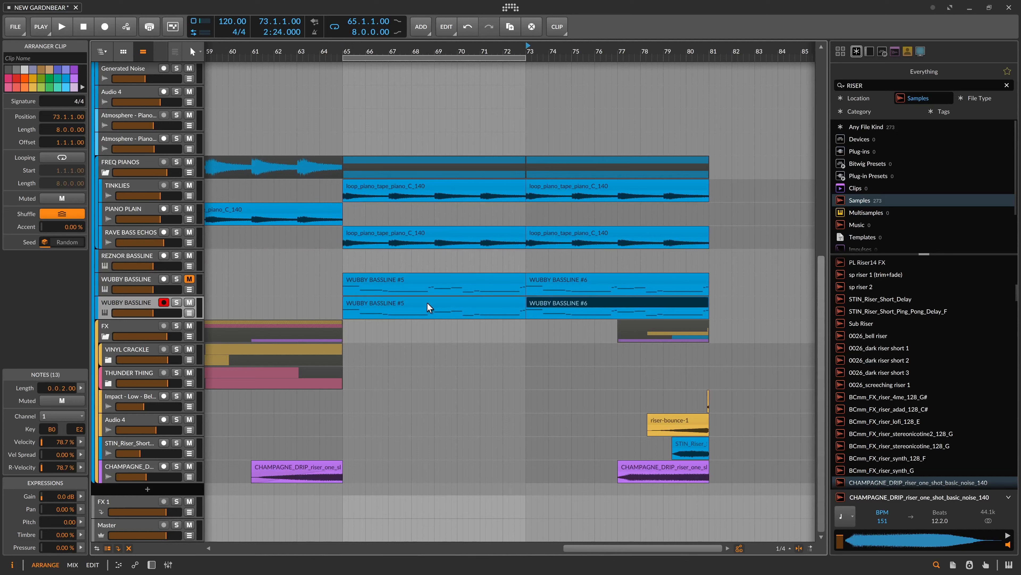
pyautogui.click(400, 307)
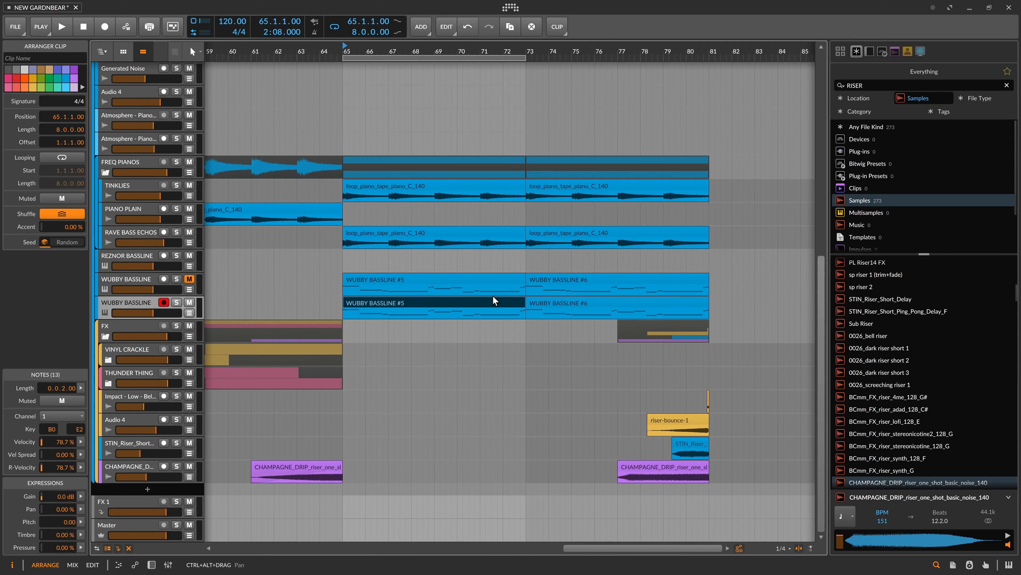
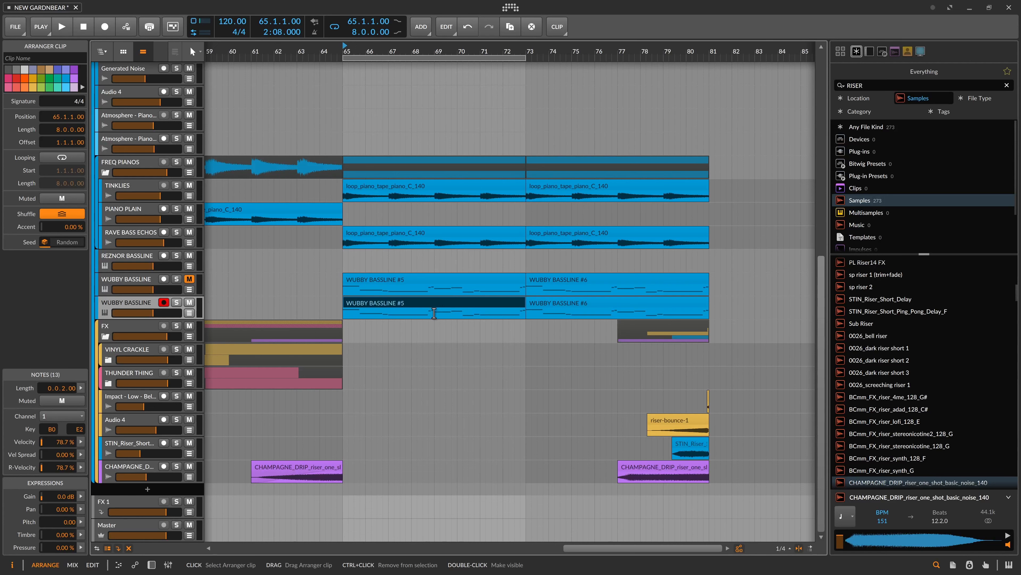
pyautogui.doubleClick(420, 299)
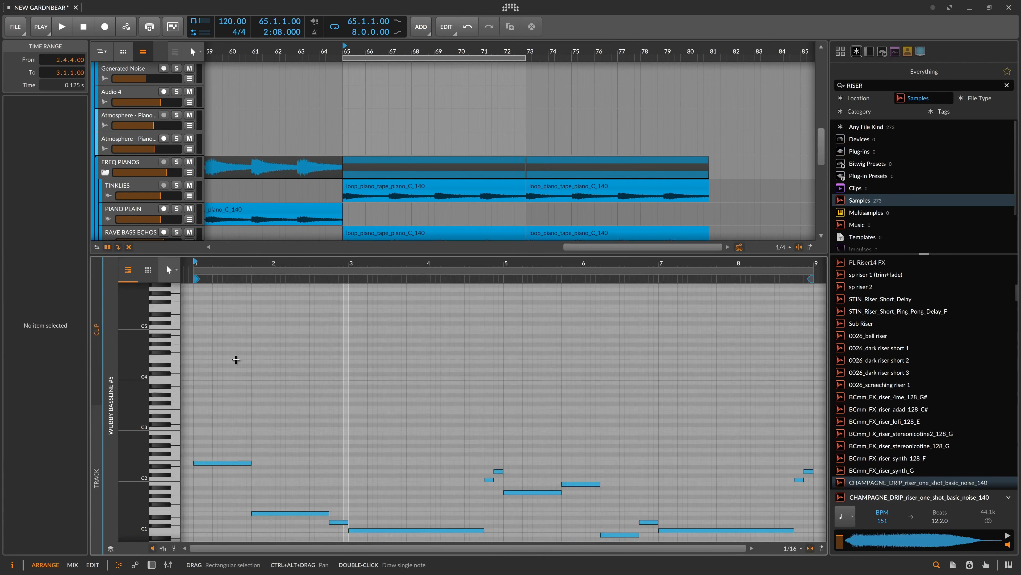
pyautogui.scroll(-5, 292, 170)
pyautogui.scroll(-2, 293, 171)
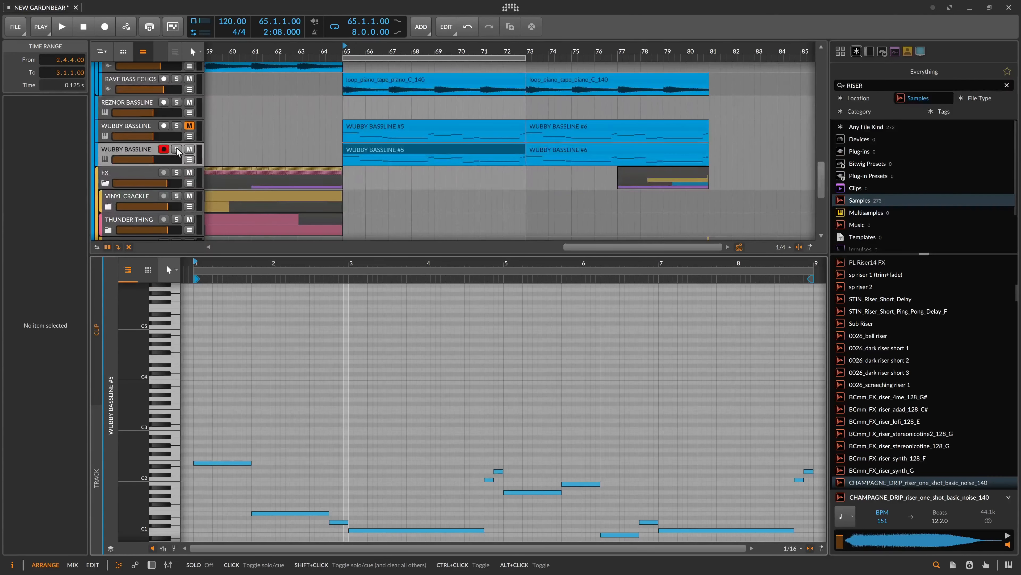
pyautogui.click(363, 153)
pyautogui.press('space')
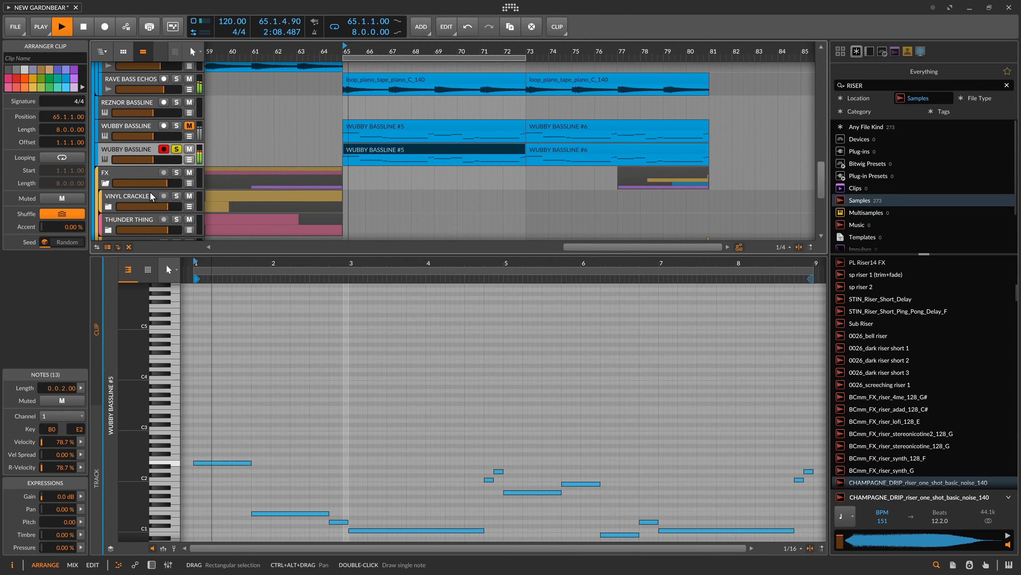
pyautogui.scroll(-3, 227, 401)
pyautogui.press('space')
pyautogui.press('space')
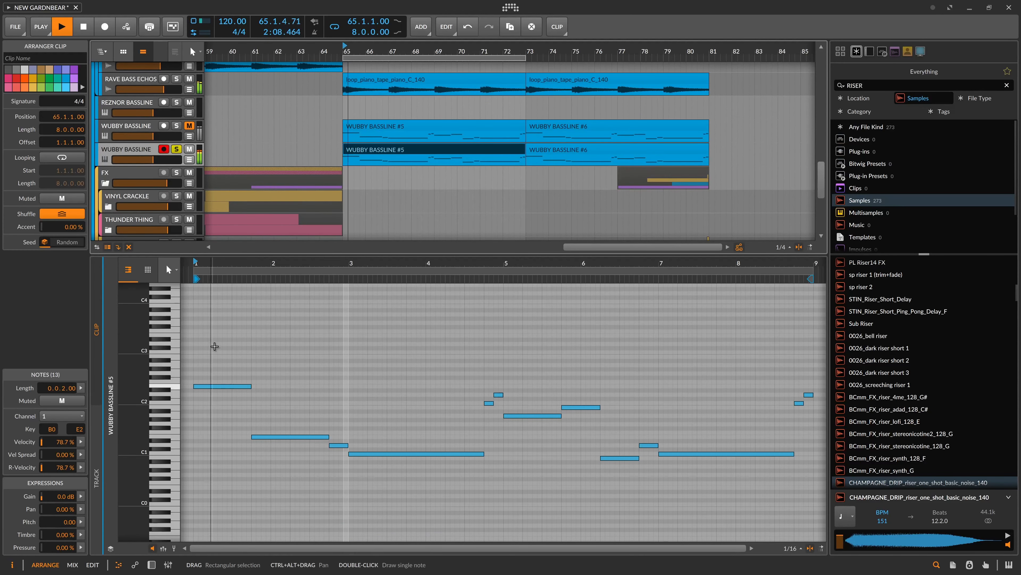
# Shorten the clip's opening note to 0.1.1.00 and duplicate it directly after itself one octave higher at E3
pyautogui.click(215, 347)
pyautogui.press('space')
pyautogui.moveTo(211, 264); pyautogui.dragTo(370, 387)
pyautogui.click(447, 386)
pyautogui.hotkey('ctrl', 'd')
pyautogui.hotkey('shift', 'Up')
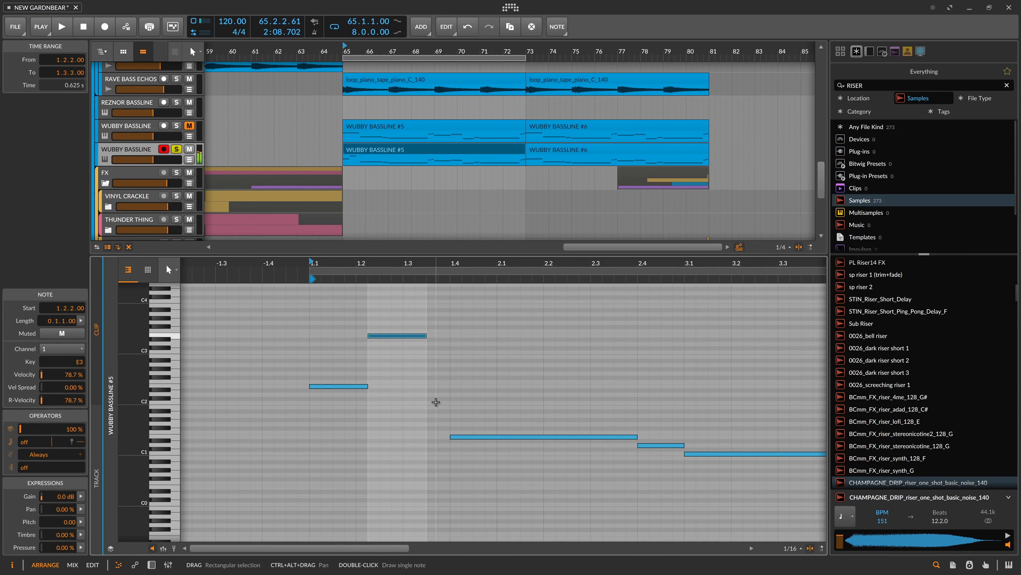
# Duplicate the E3 note directly after itself, lower the copy three octaves to E0, and play the clip from bar 65
pyautogui.hotkey('ctrl', 'd')
pyautogui.hotkey('shift', 'Down')
pyautogui.hotkey('shift', 'Down')
pyautogui.hotkey('shift', 'Down')
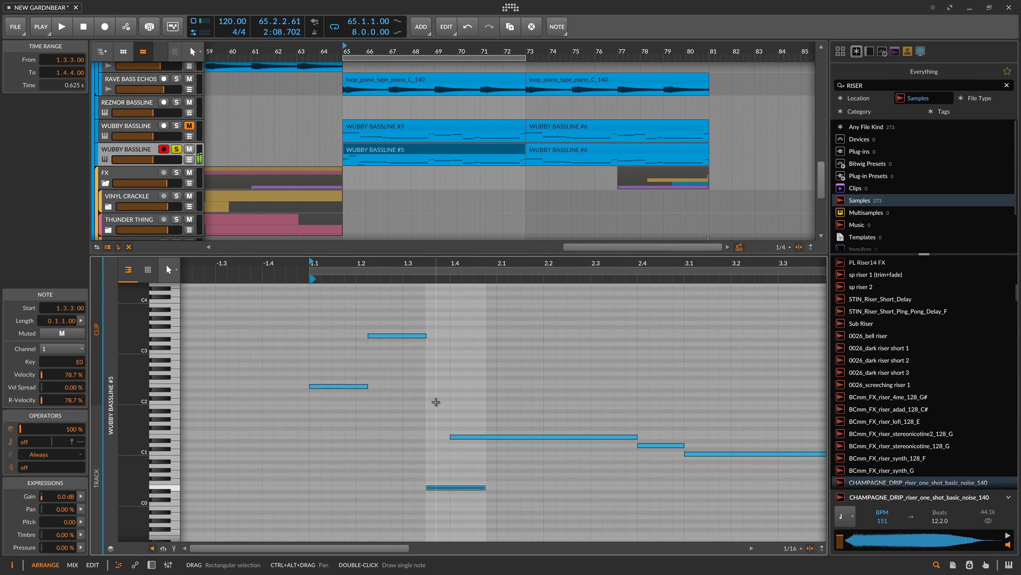
pyautogui.press('space')
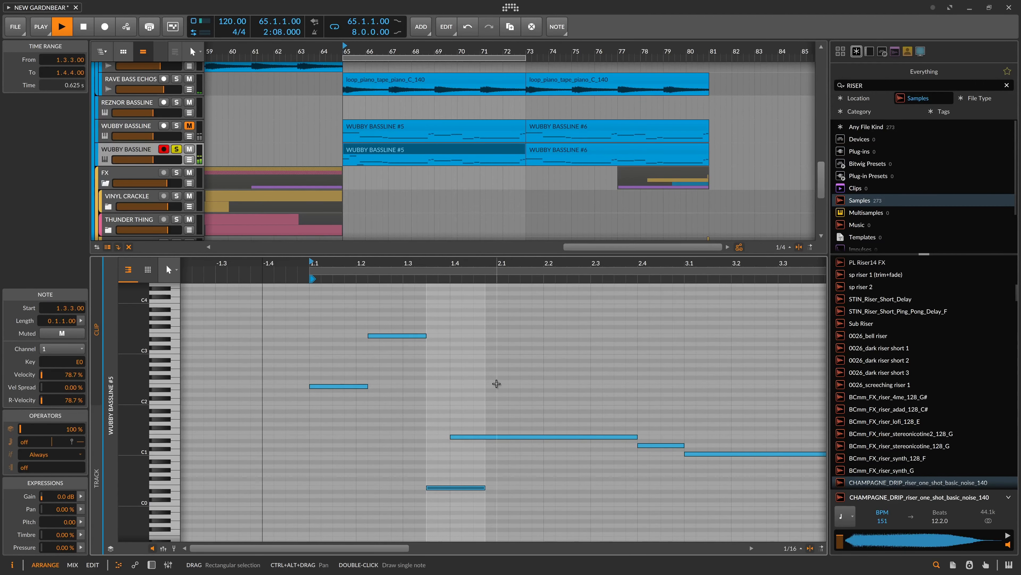
pyautogui.moveTo(510, 466); pyautogui.dragTo(460, 514)
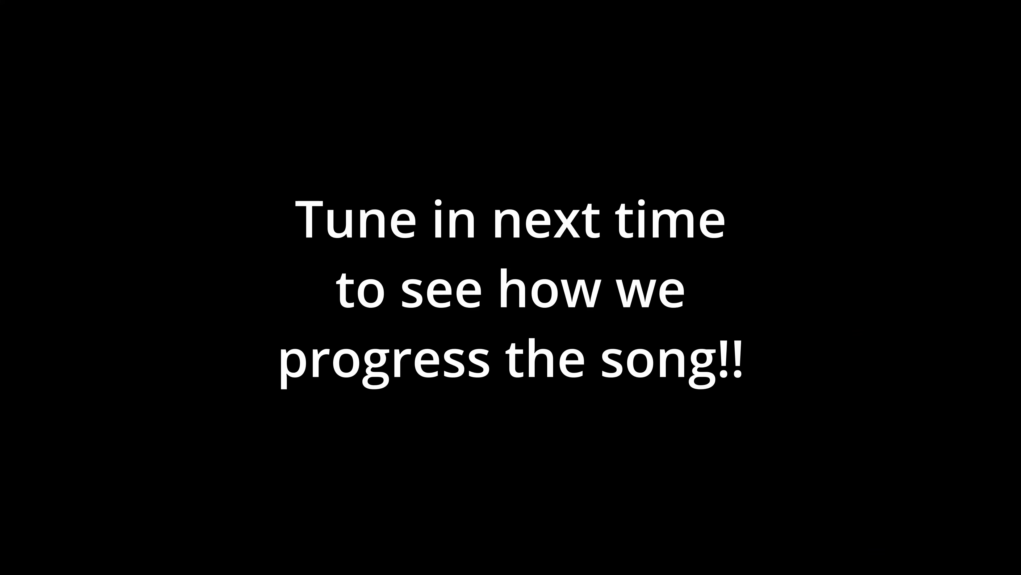